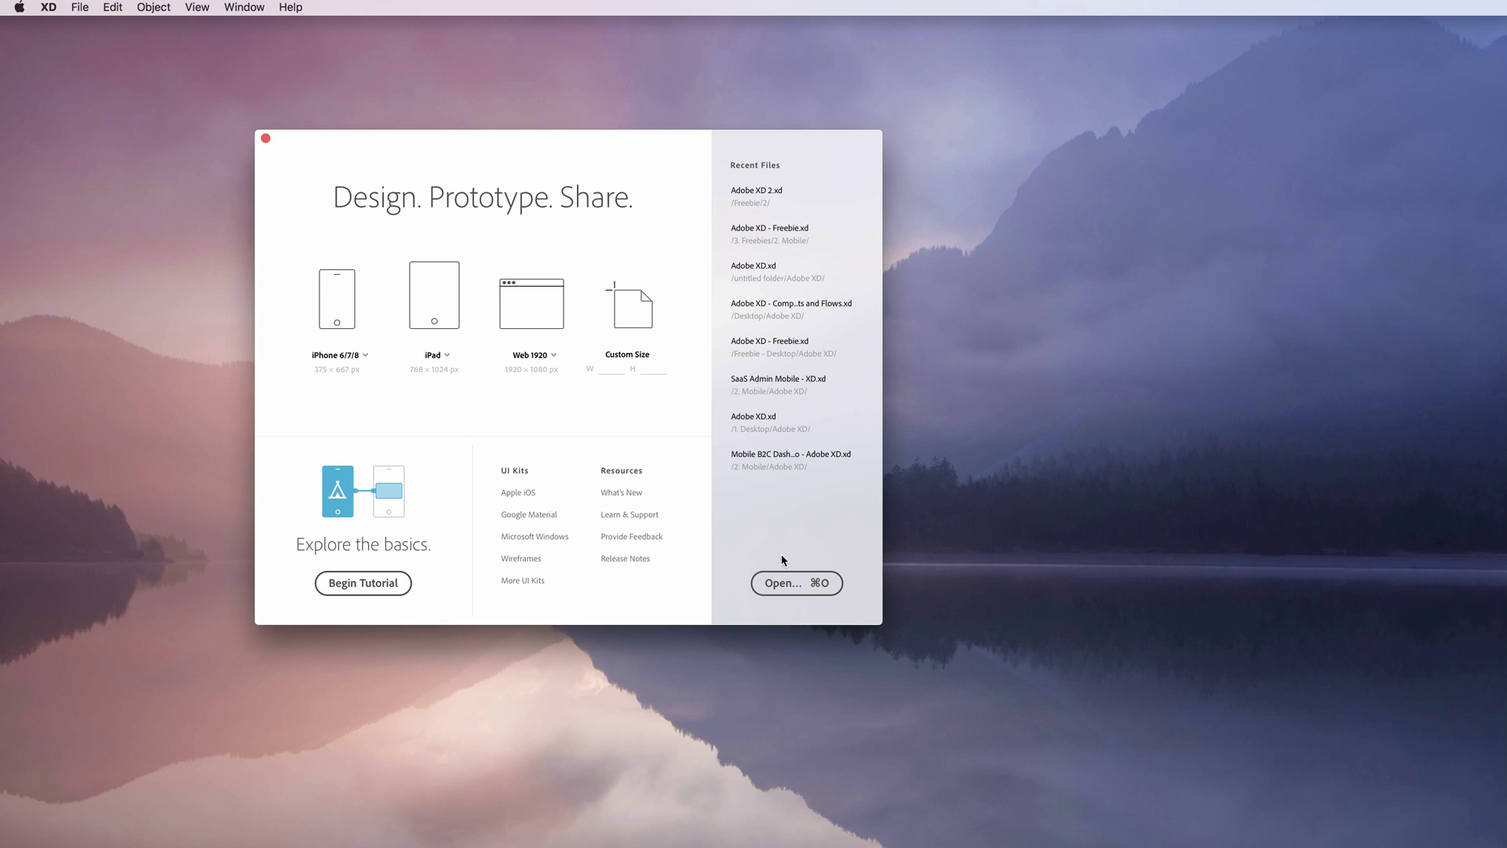
Create Untitled-1 with one blank Web 1920 (1920 × 1080) artboard from the welcome screen.
drag(552, 143, 724, 158)
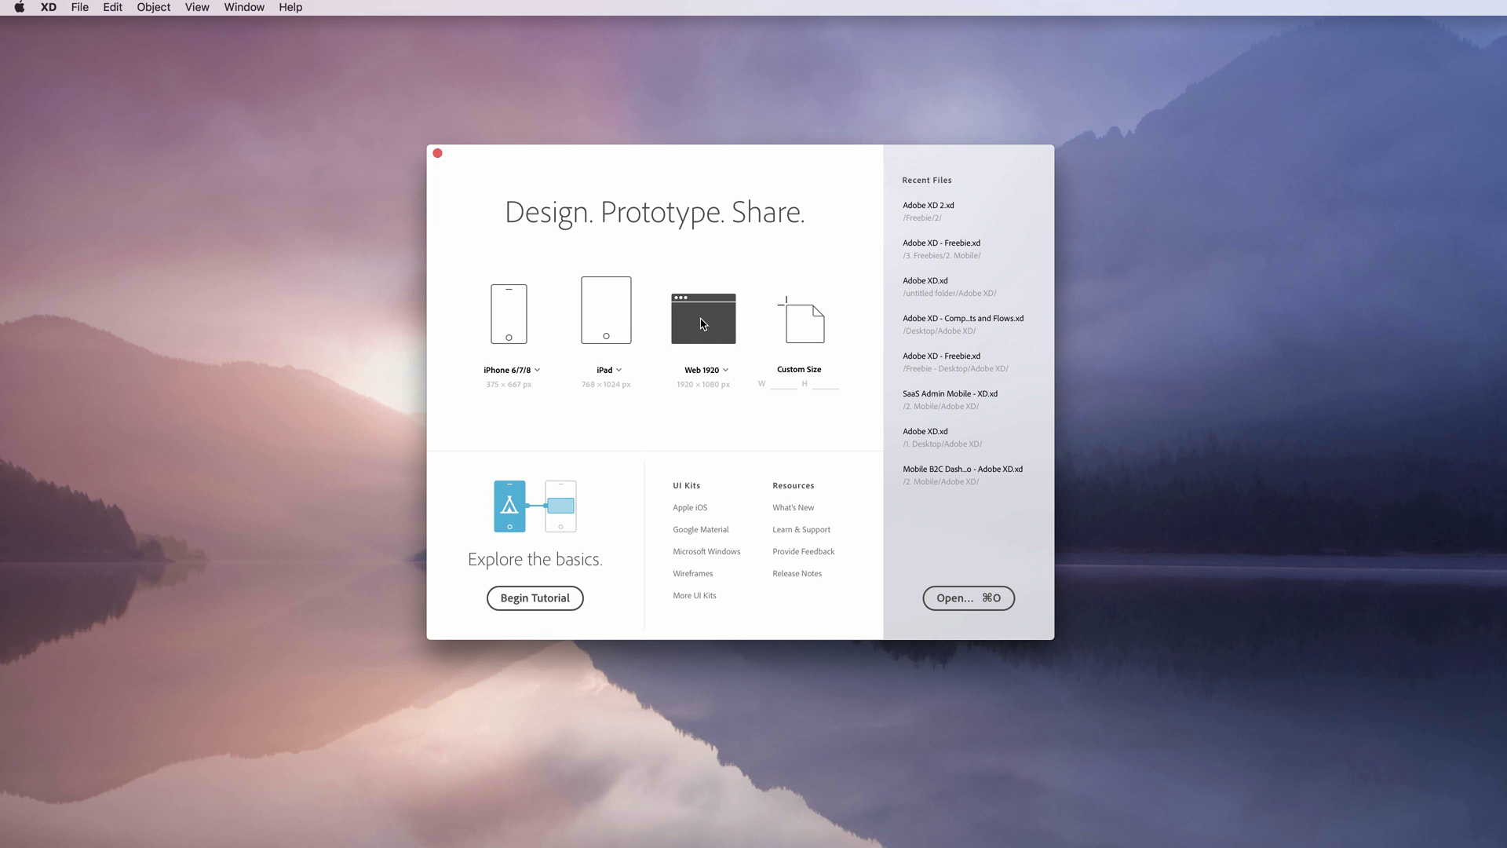
click(725, 370)
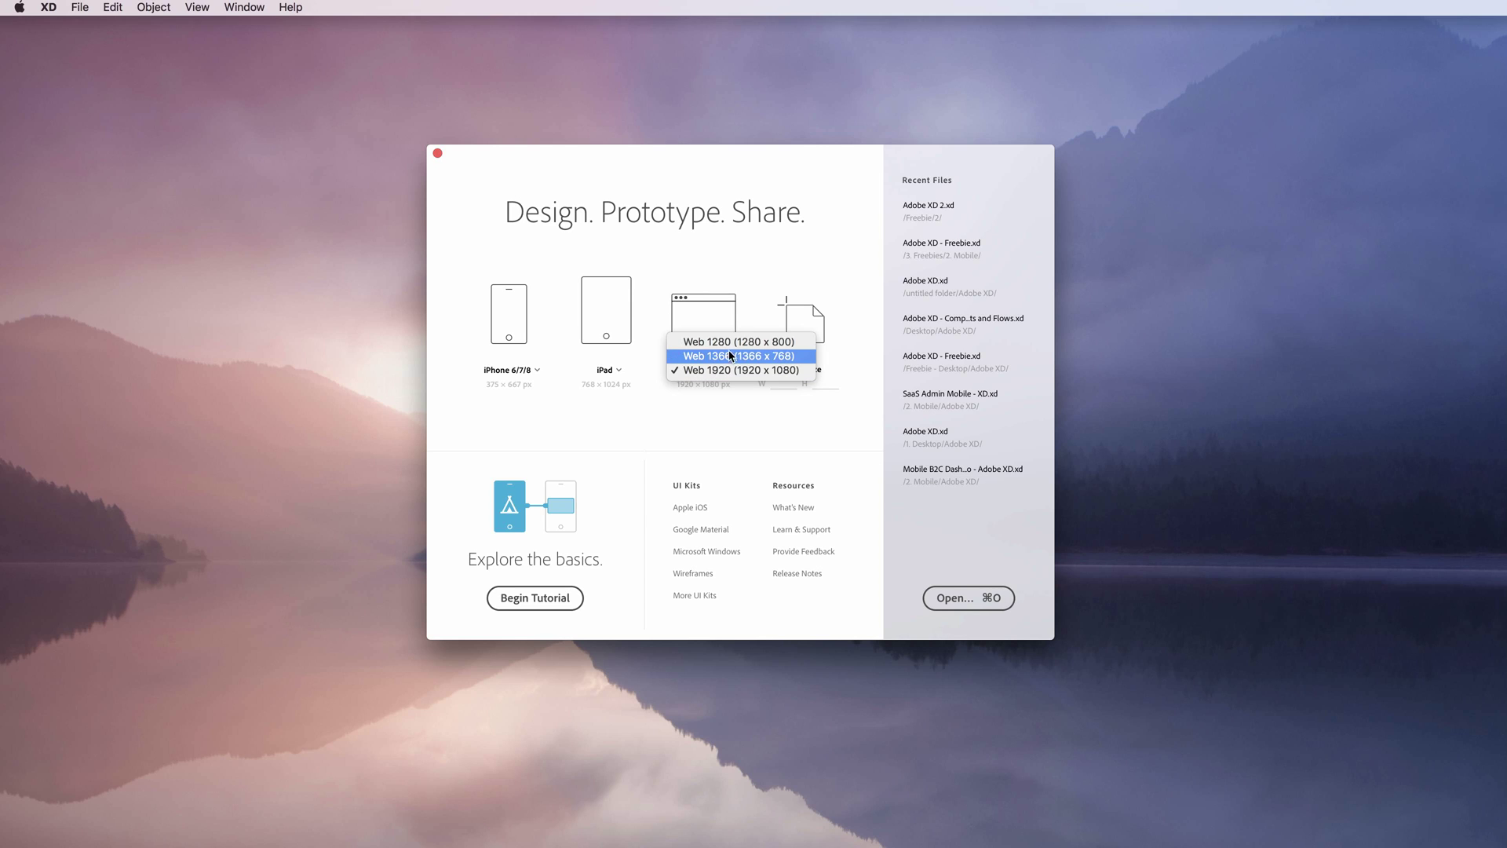
click(763, 298)
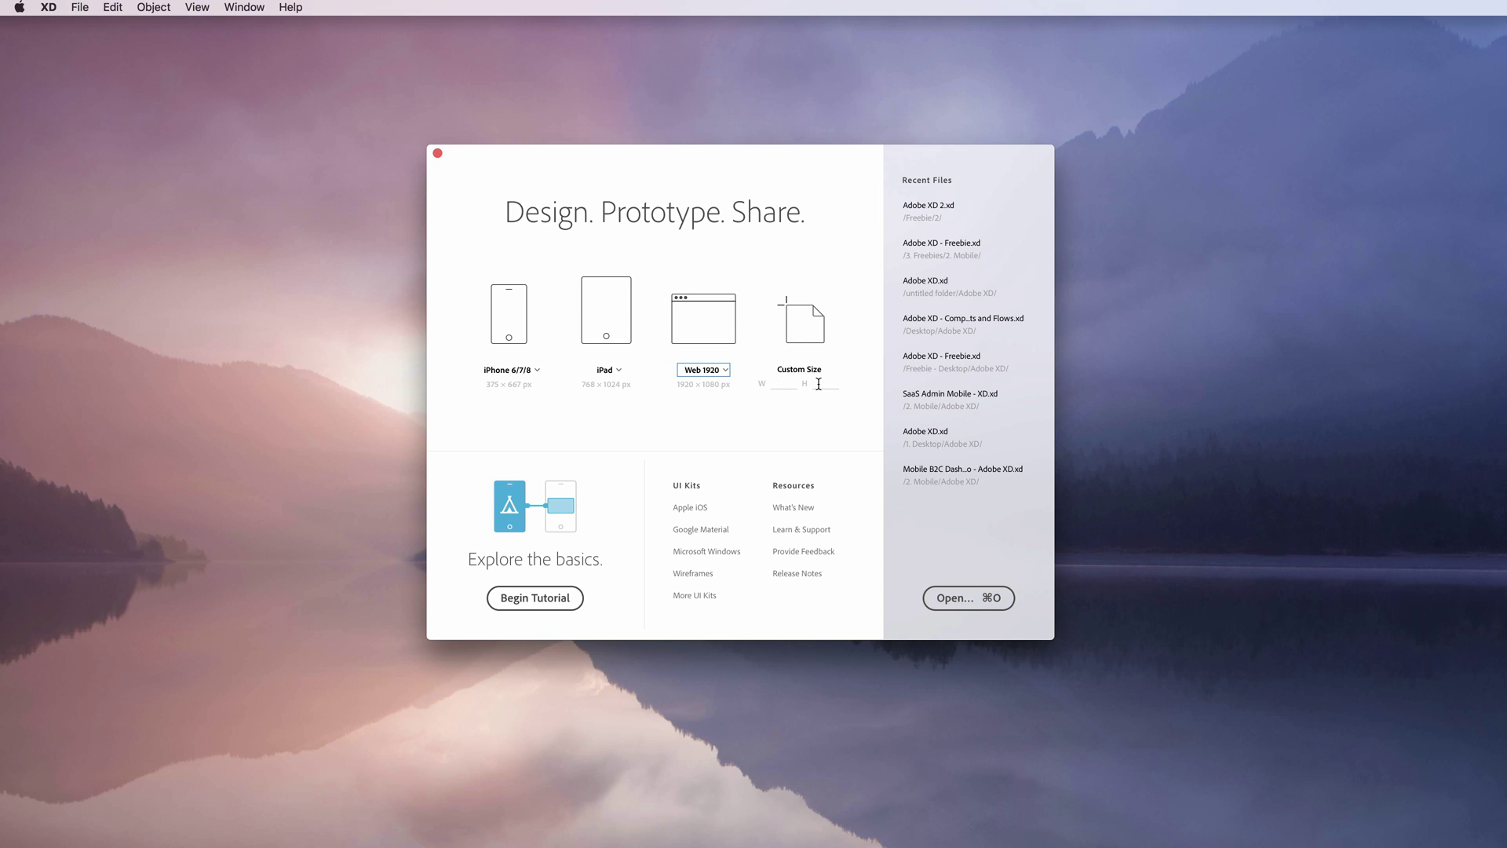
click(701, 321)
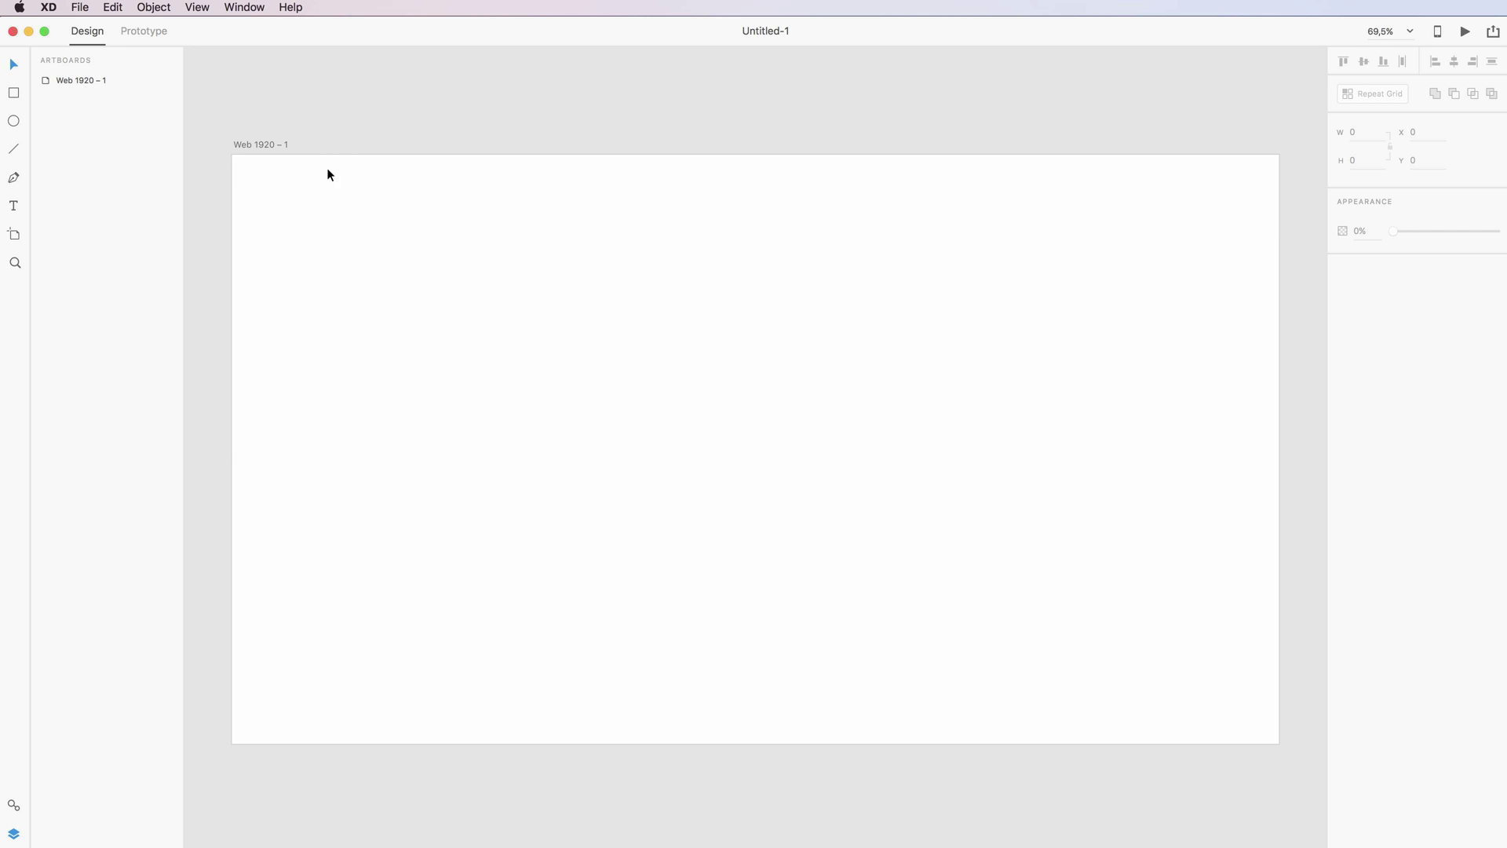
Add a text box reading 'LOGO' at the artboard's top left.
click(247, 158)
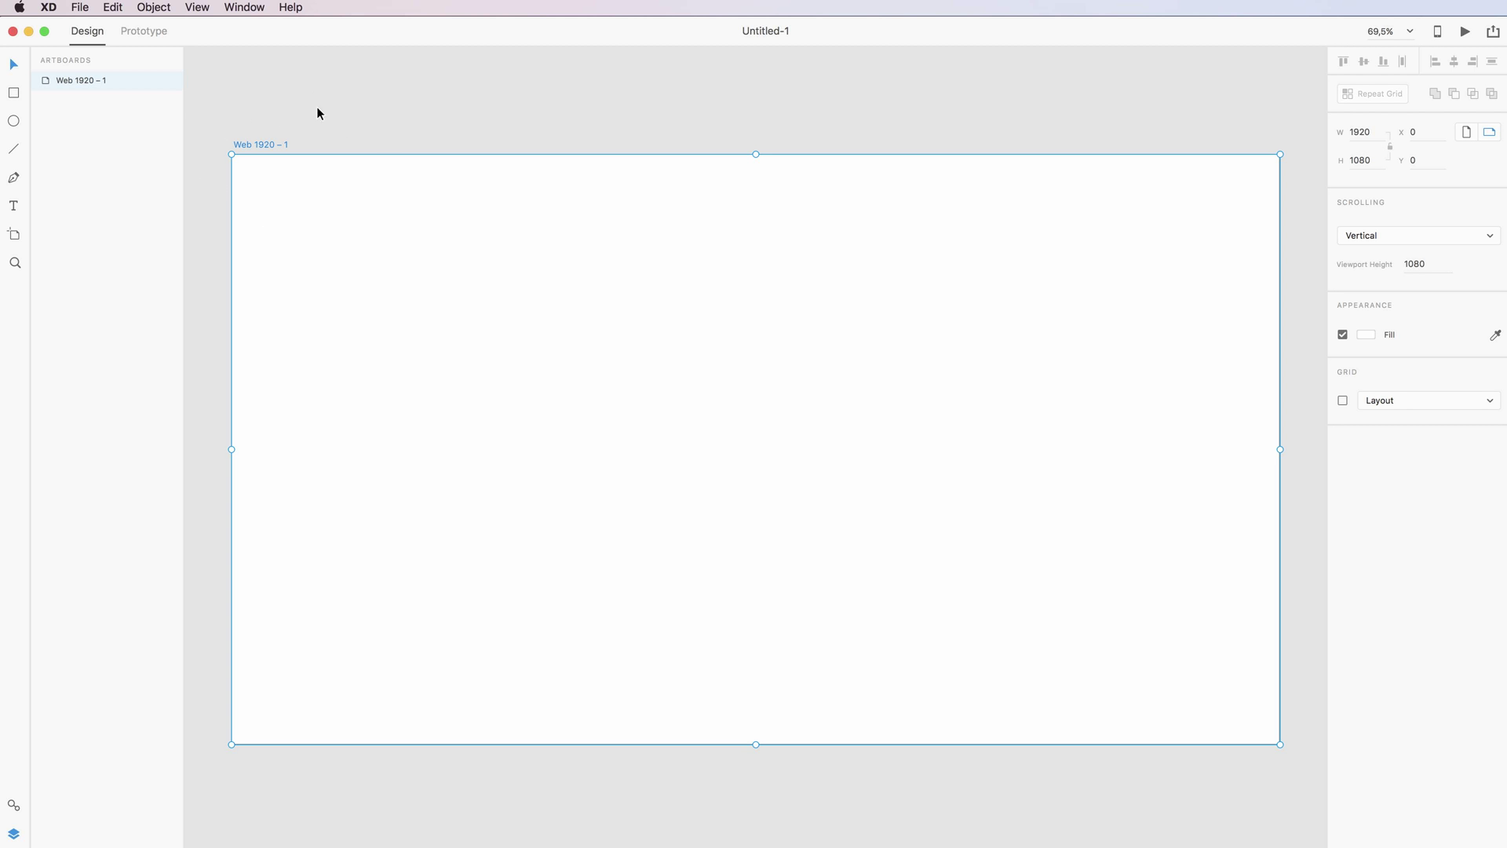
click(685, 122)
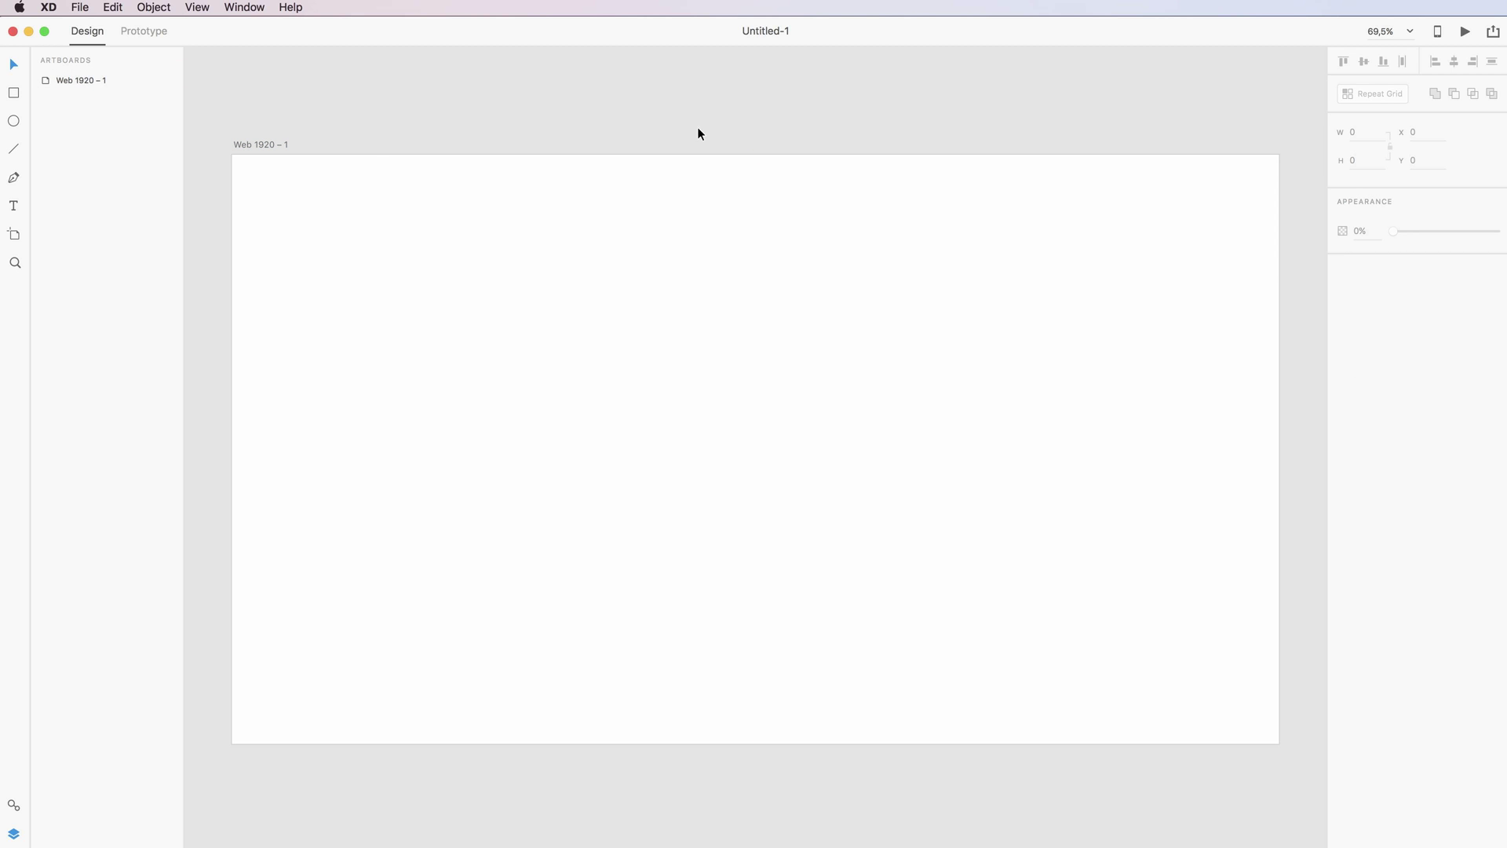
click(14, 206)
drag(248, 172, 469, 232)
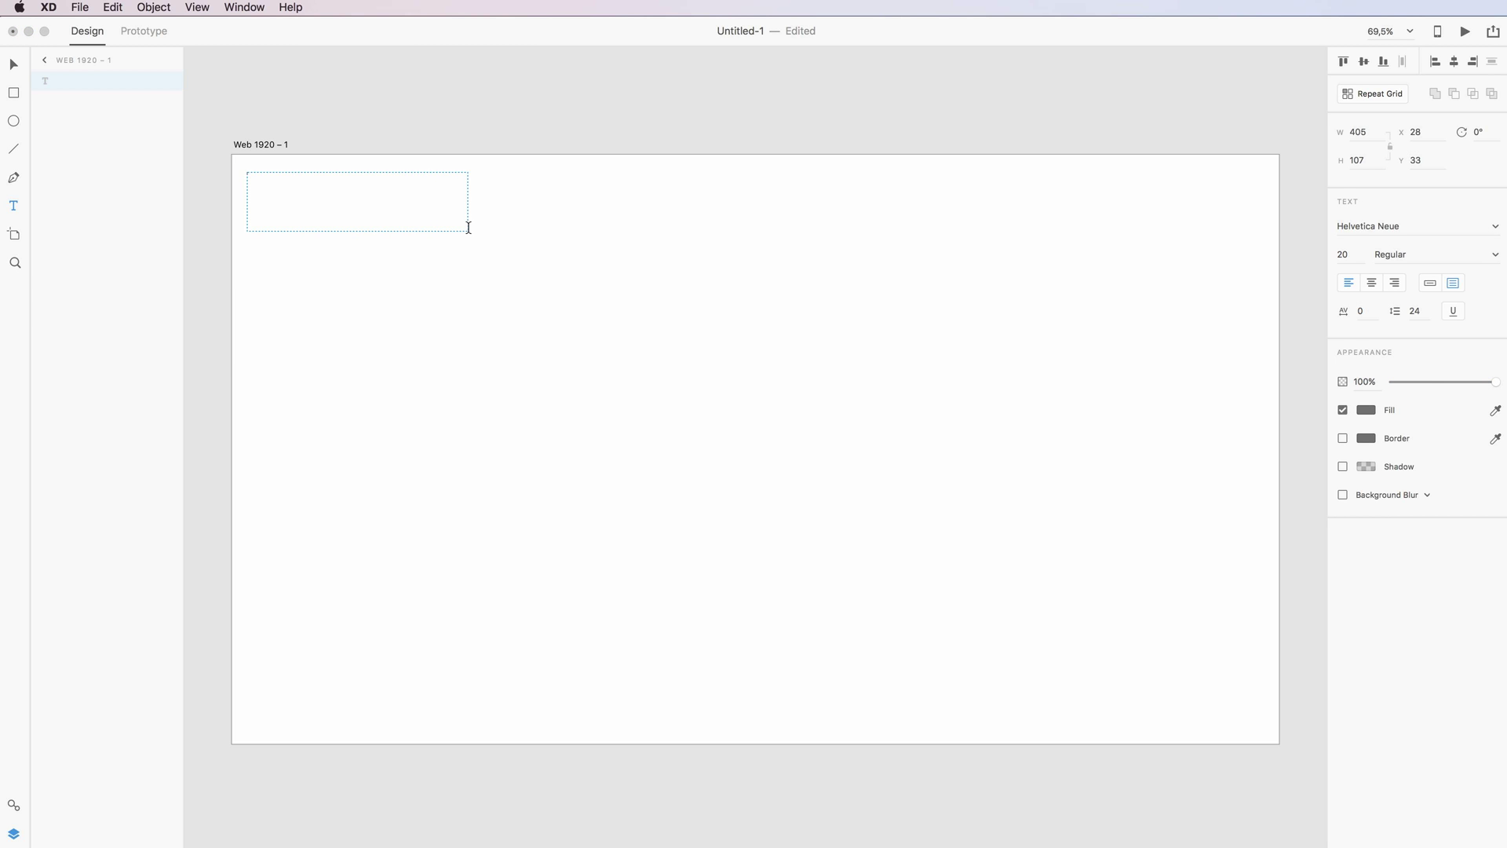
text(LOGO)
Set the LOGO text to 30 pt Bold.
key(super+a)
click(1344, 253)
text(30)
key(Return)
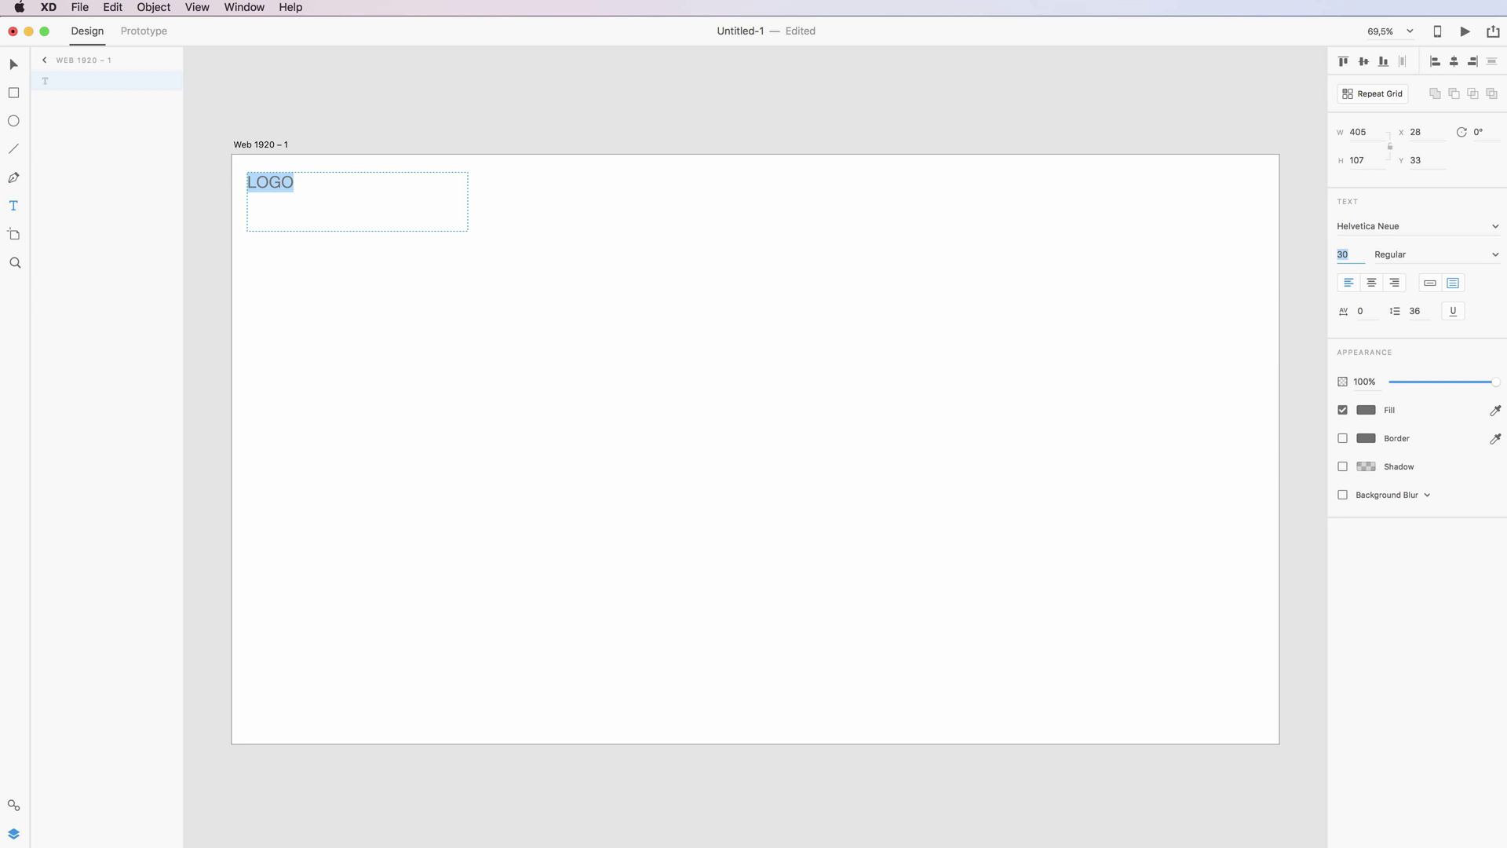
click(1499, 257)
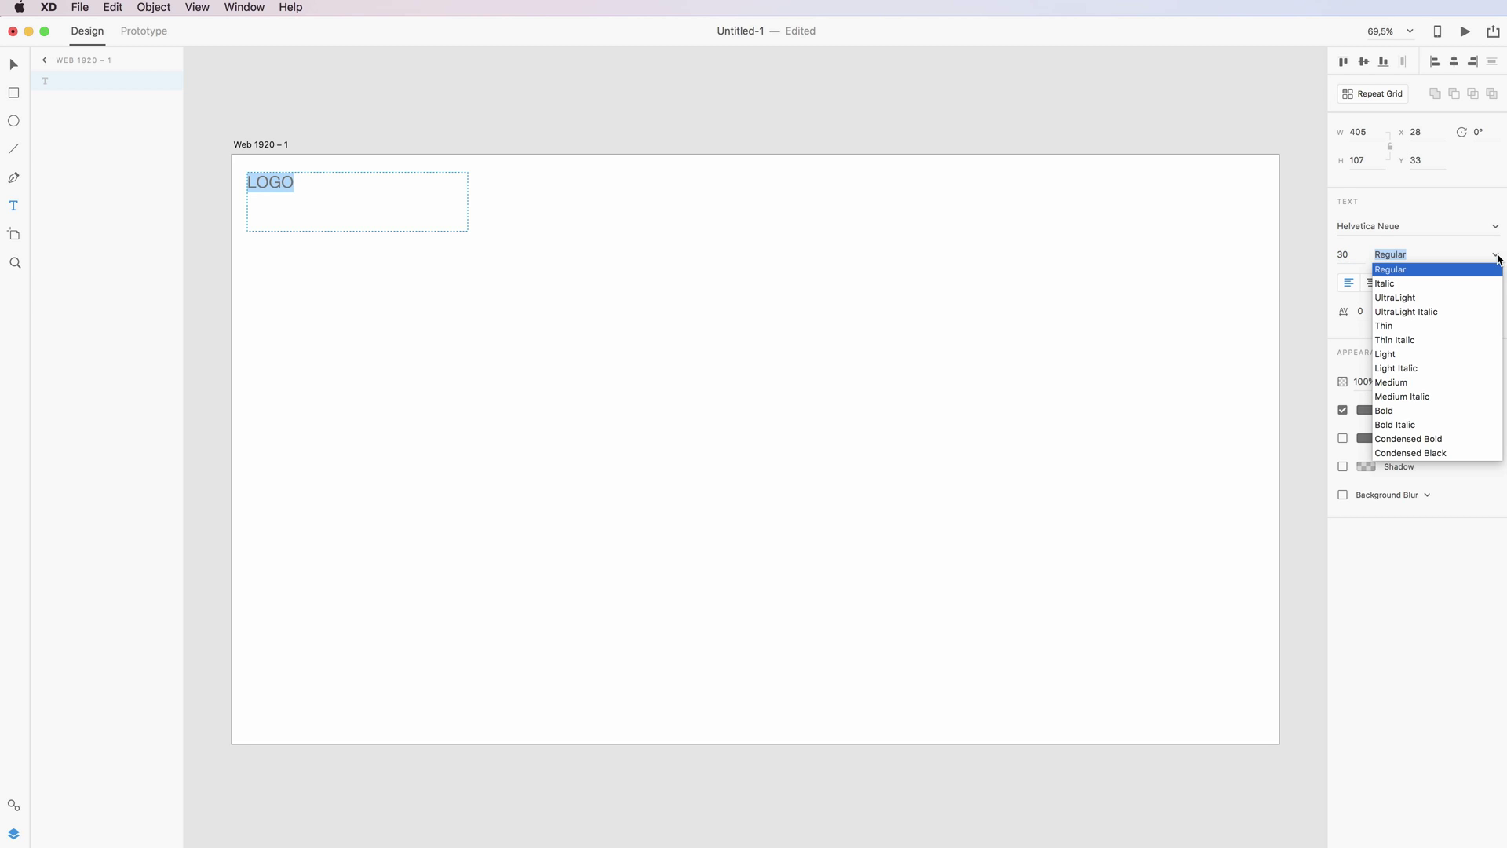
click(1405, 413)
click(1399, 227)
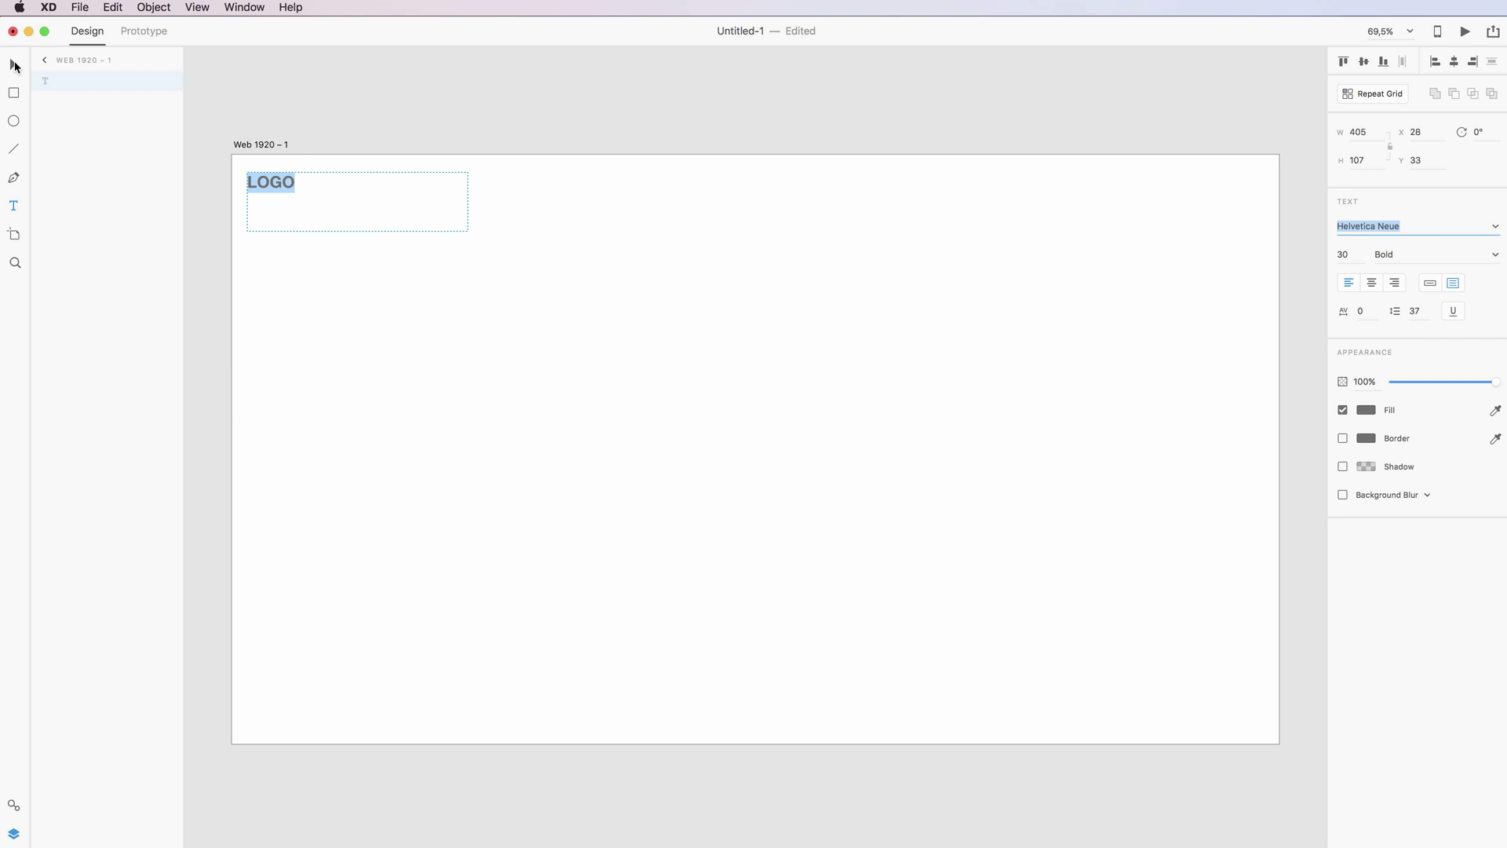
Fill LOGO dark blue (#003CAD) and nudge it slightly right and down.
click(15, 66)
click(1366, 409)
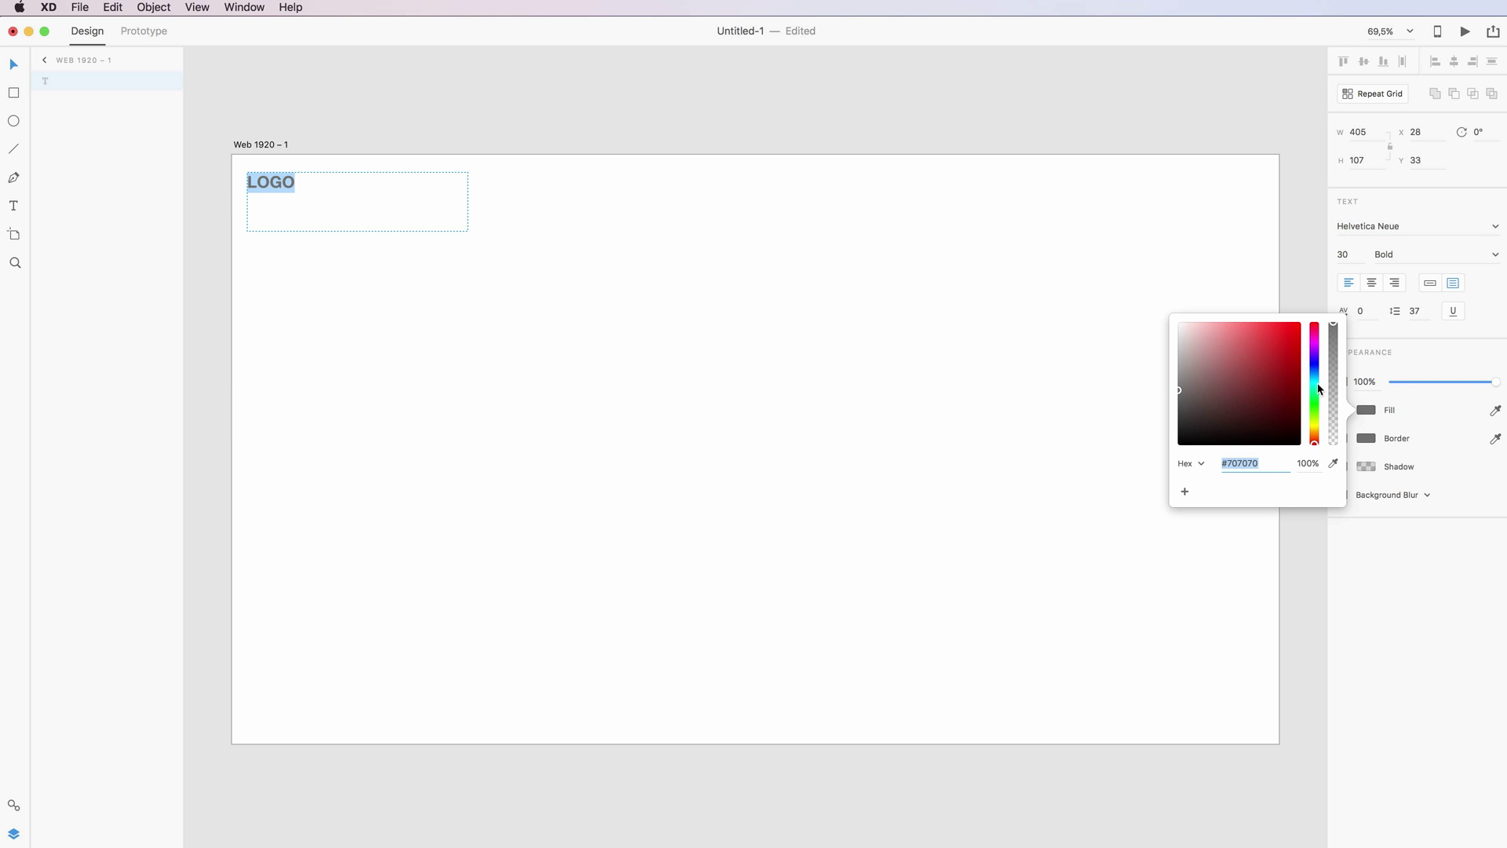
click(1315, 362)
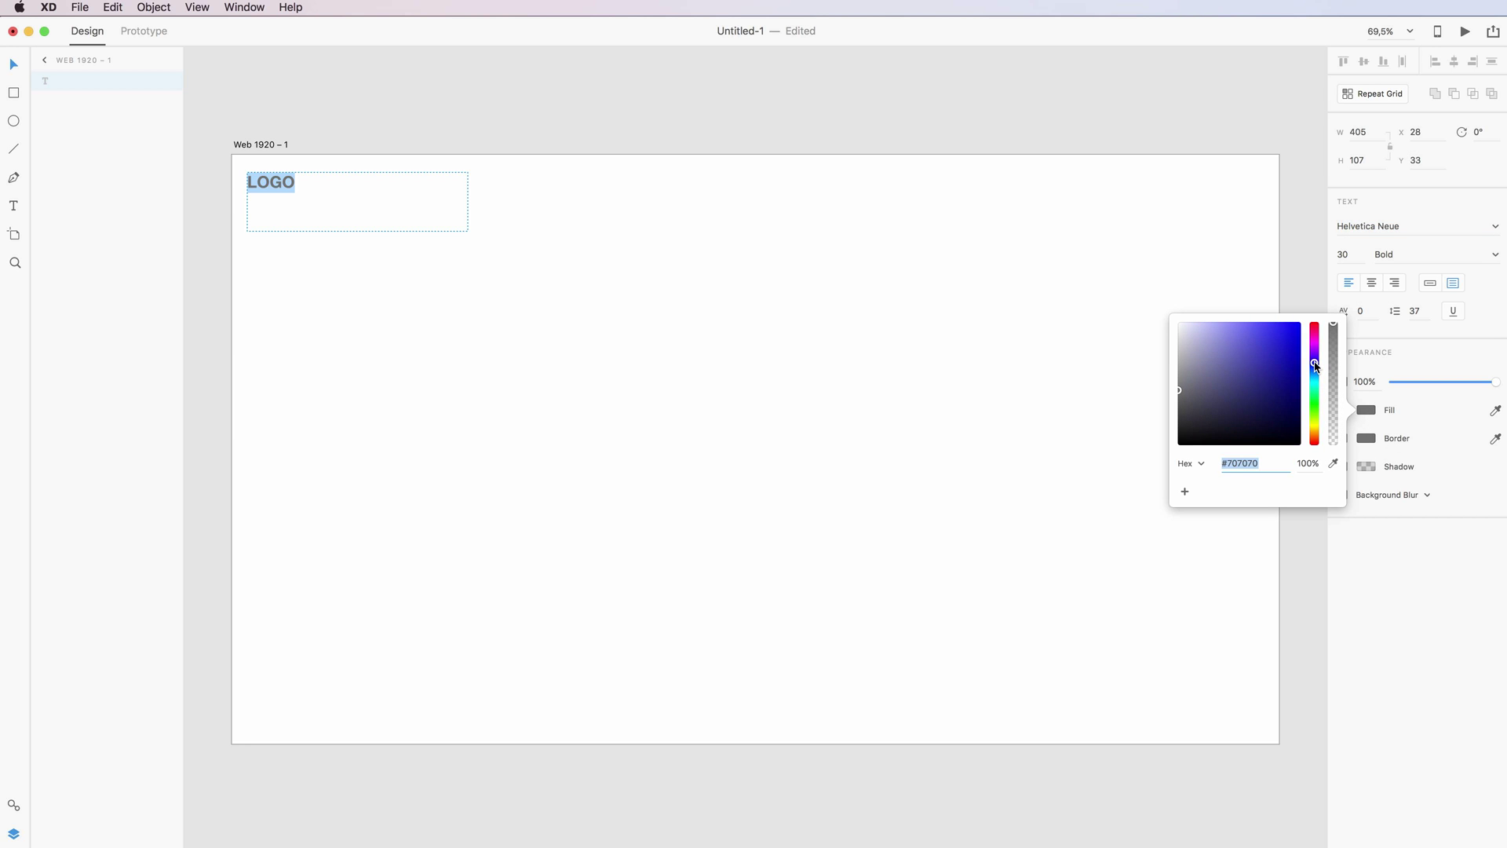
click(1316, 369)
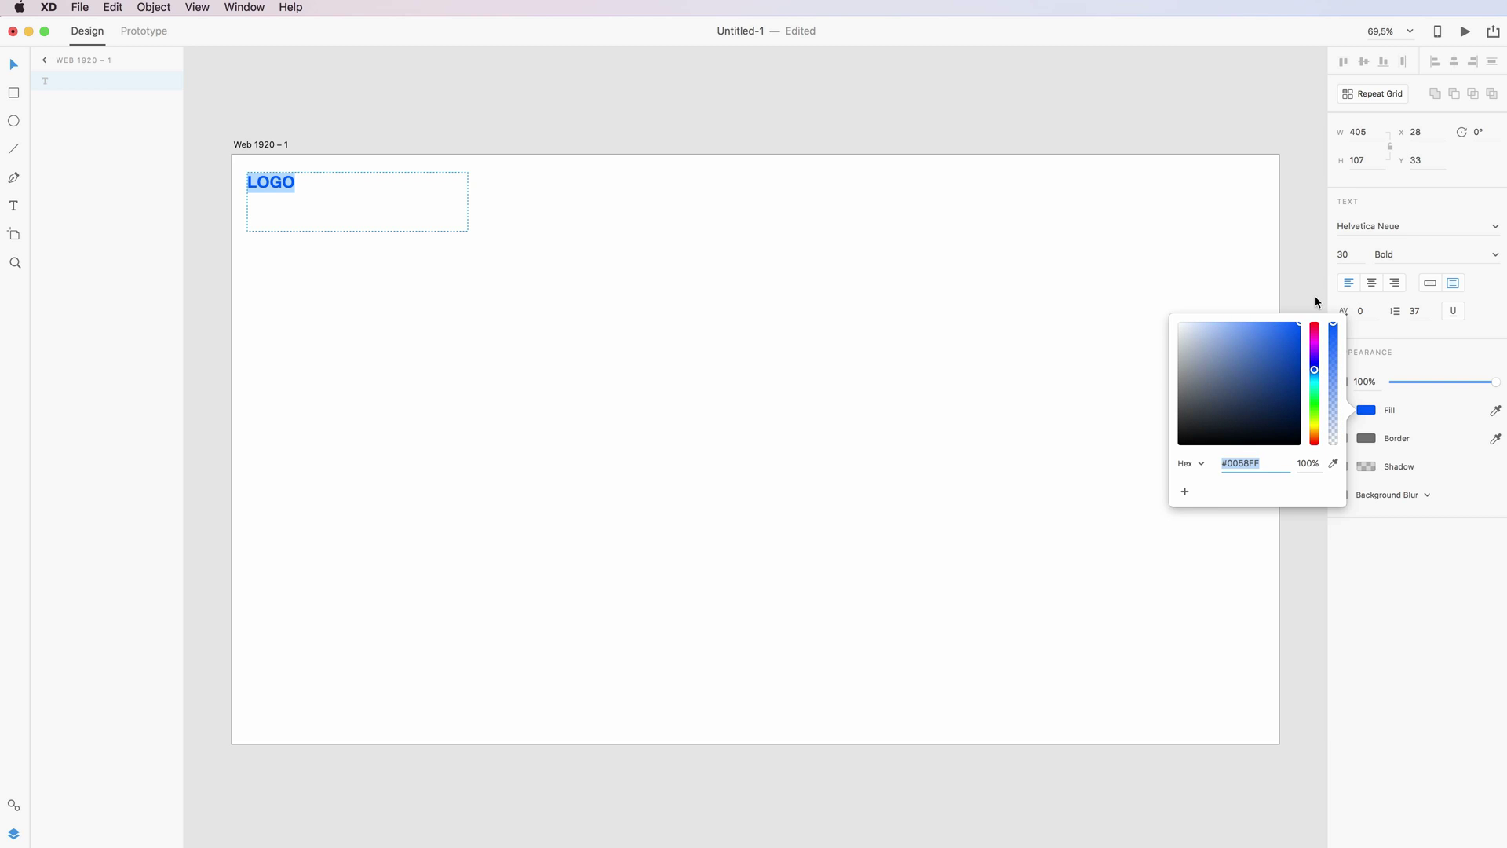
click(1289, 386)
key(Escape)
key(Escape)
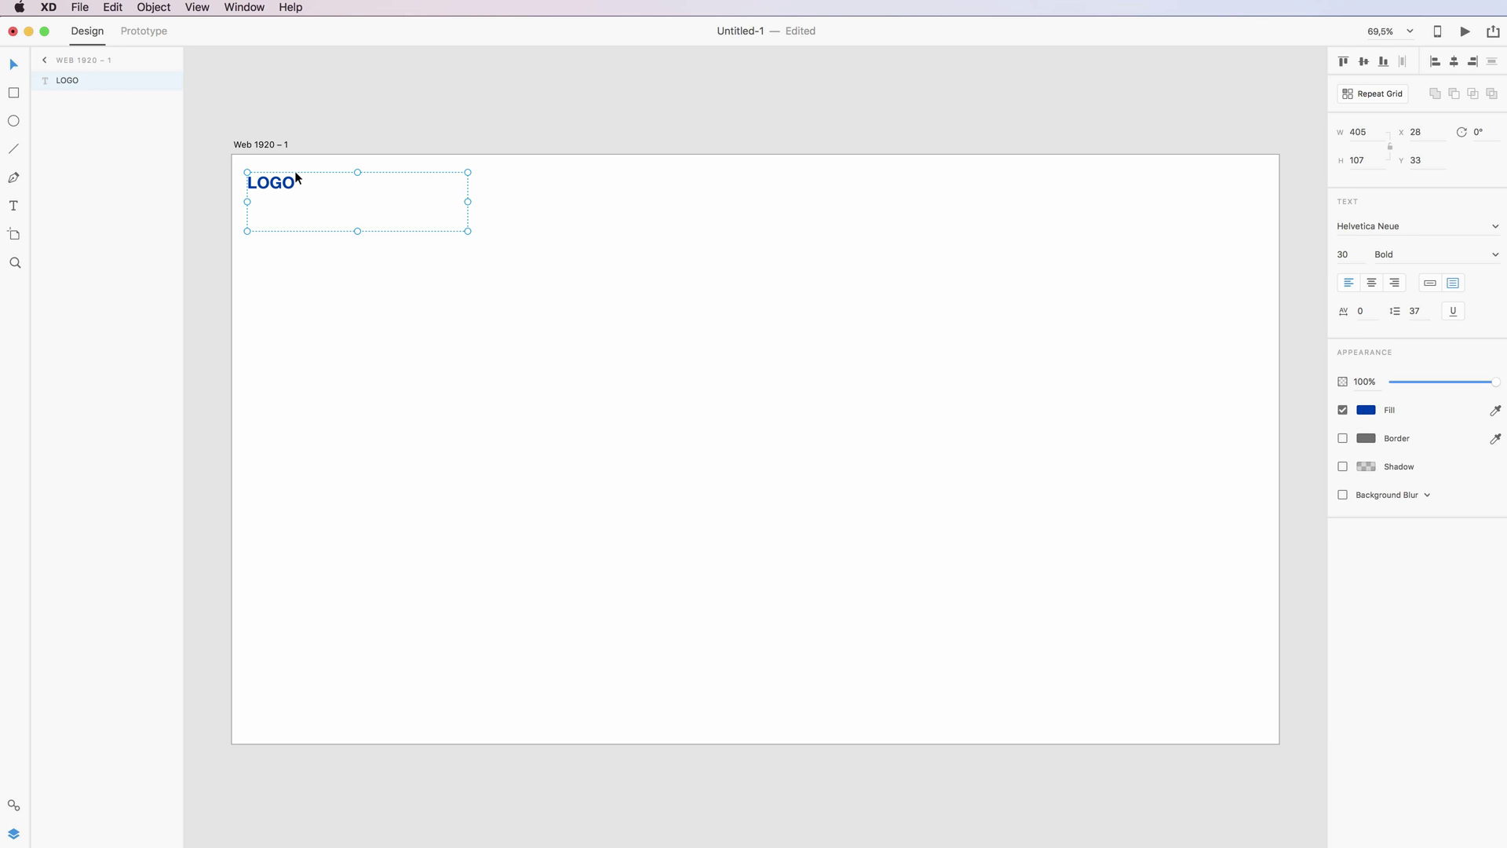
drag(284, 182, 746, 189)
Place LOGO at X 41, Y 38 with one copy at 878, 38, undoing the extra duplicate.
key(alt)
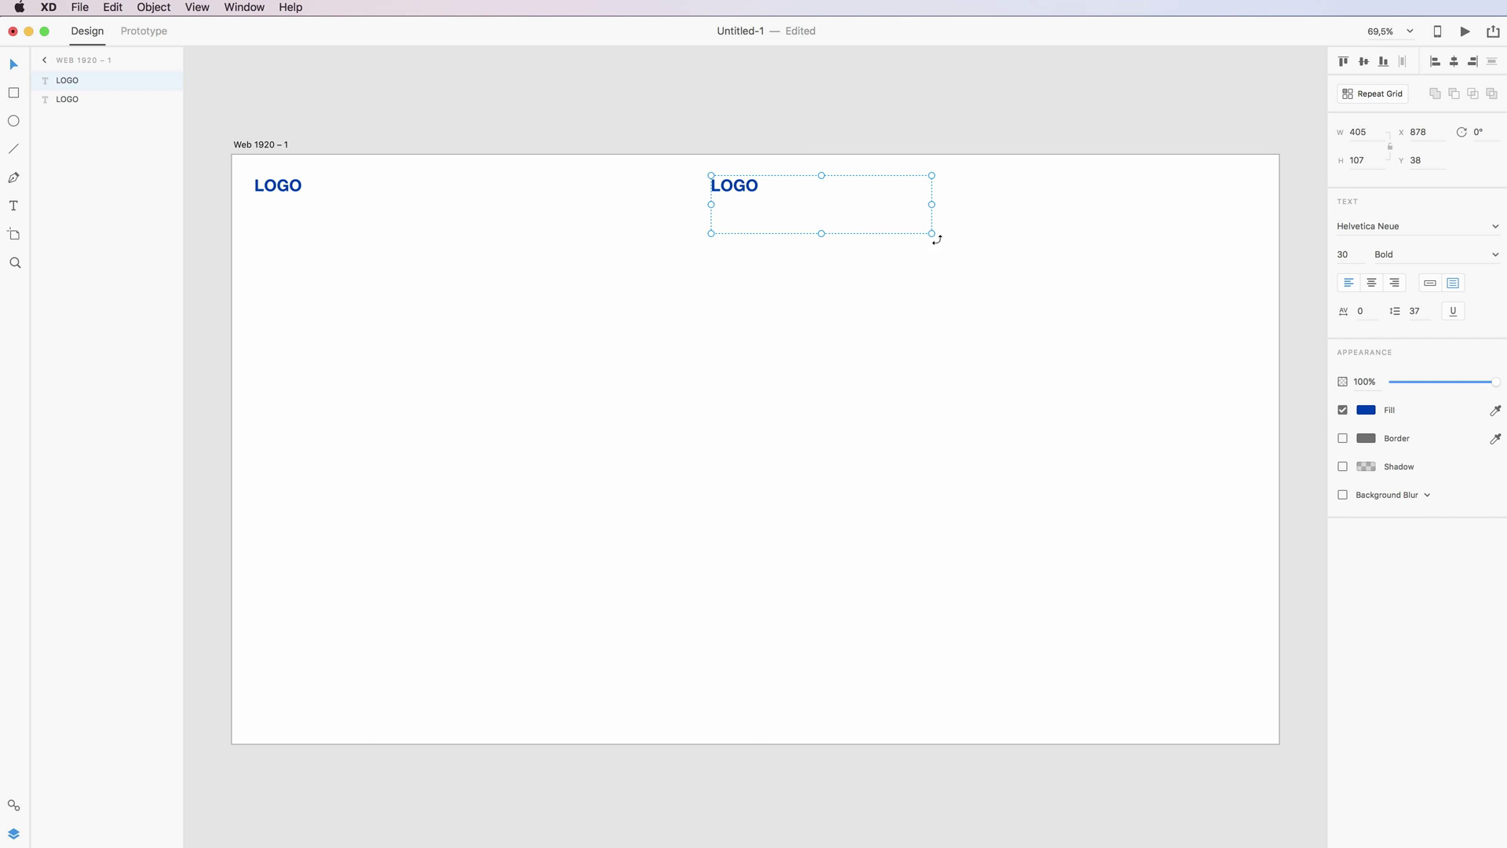
click(302, 191)
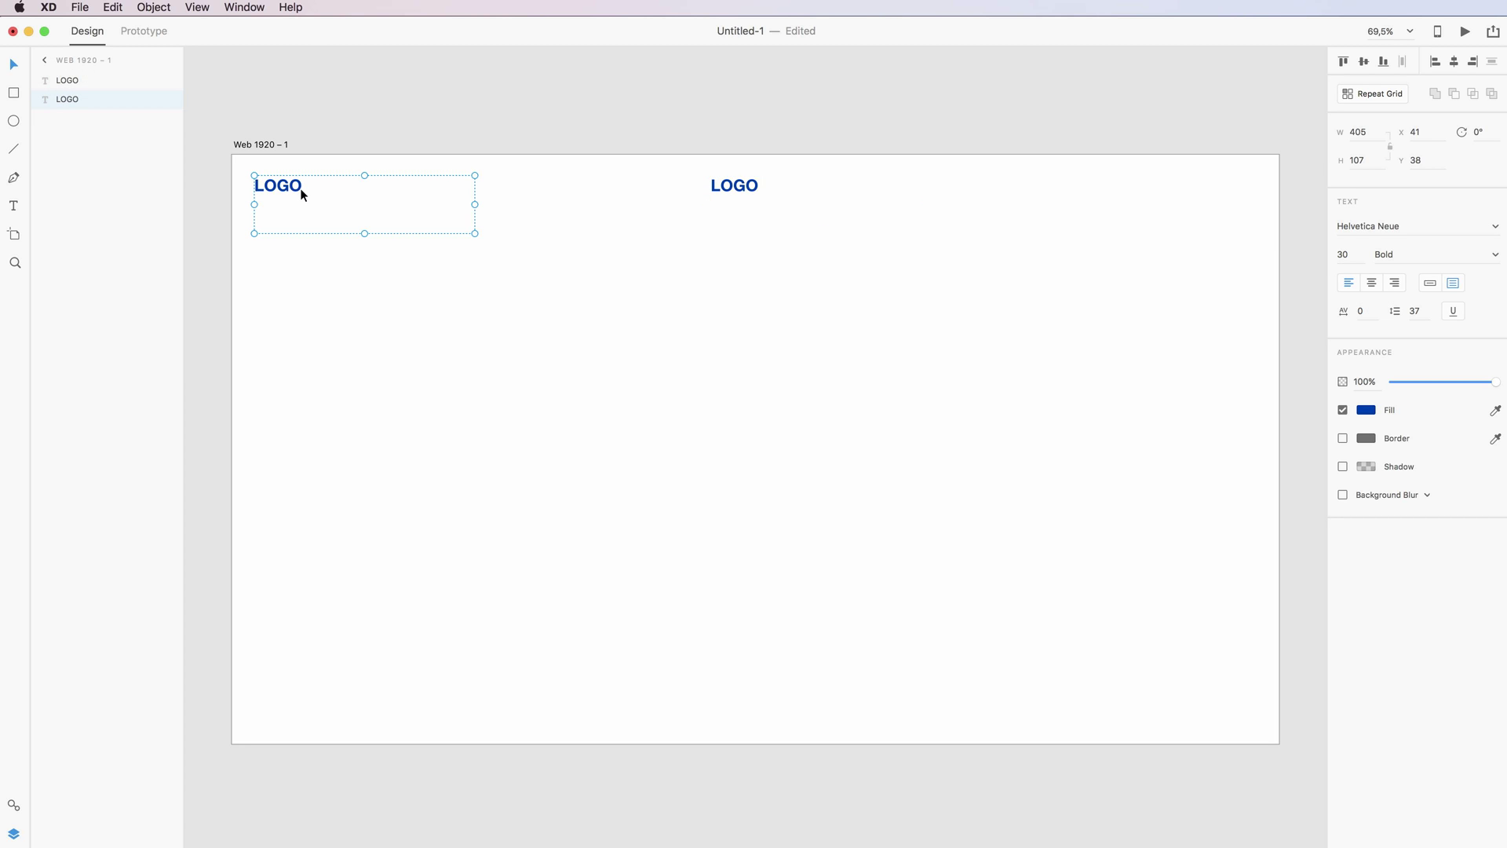
key(alt)
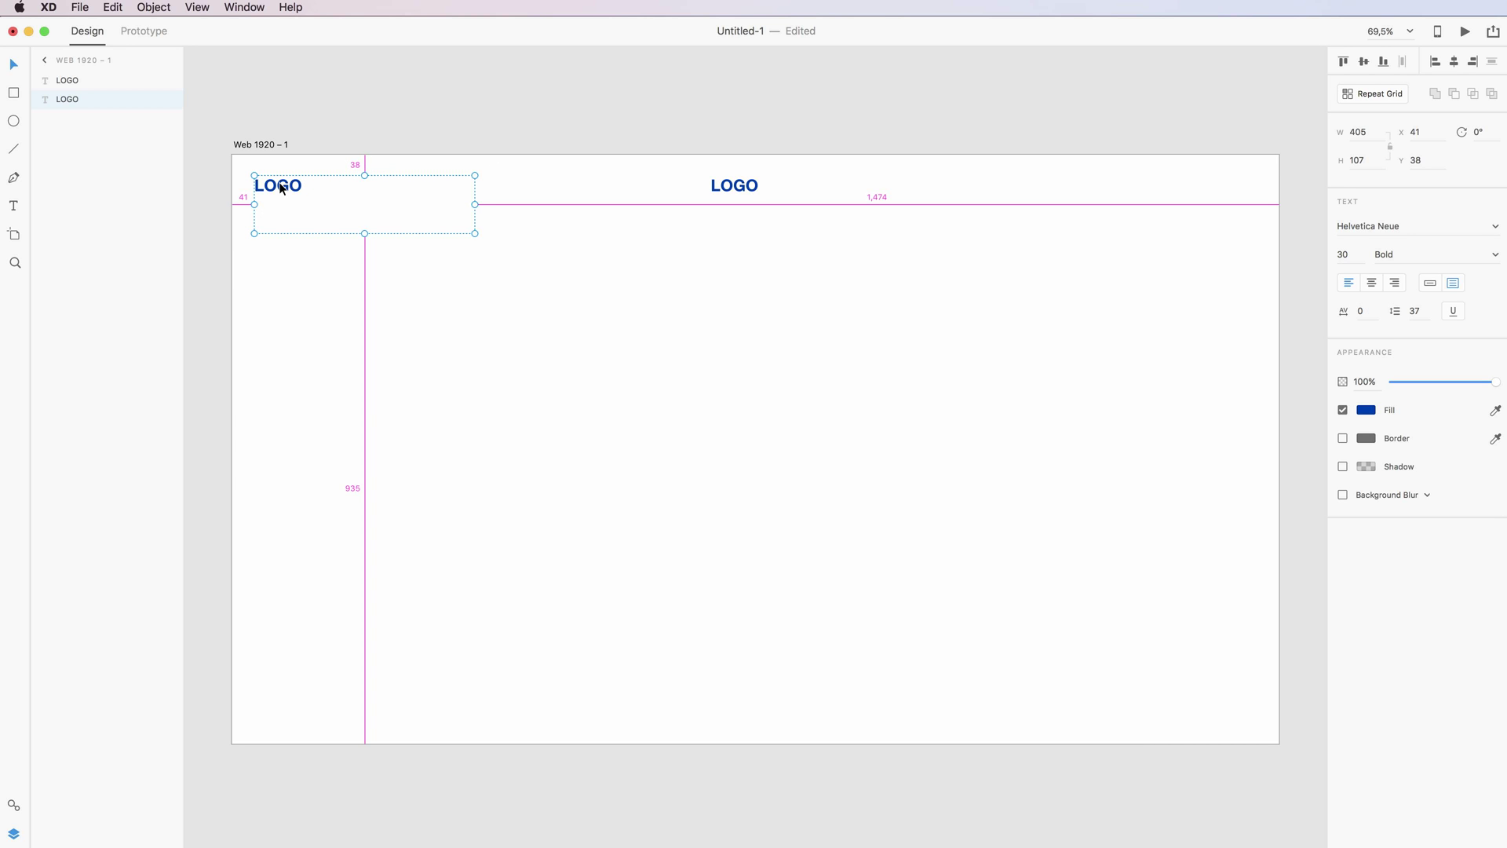
drag(283, 190, 465, 321)
key(super+z)
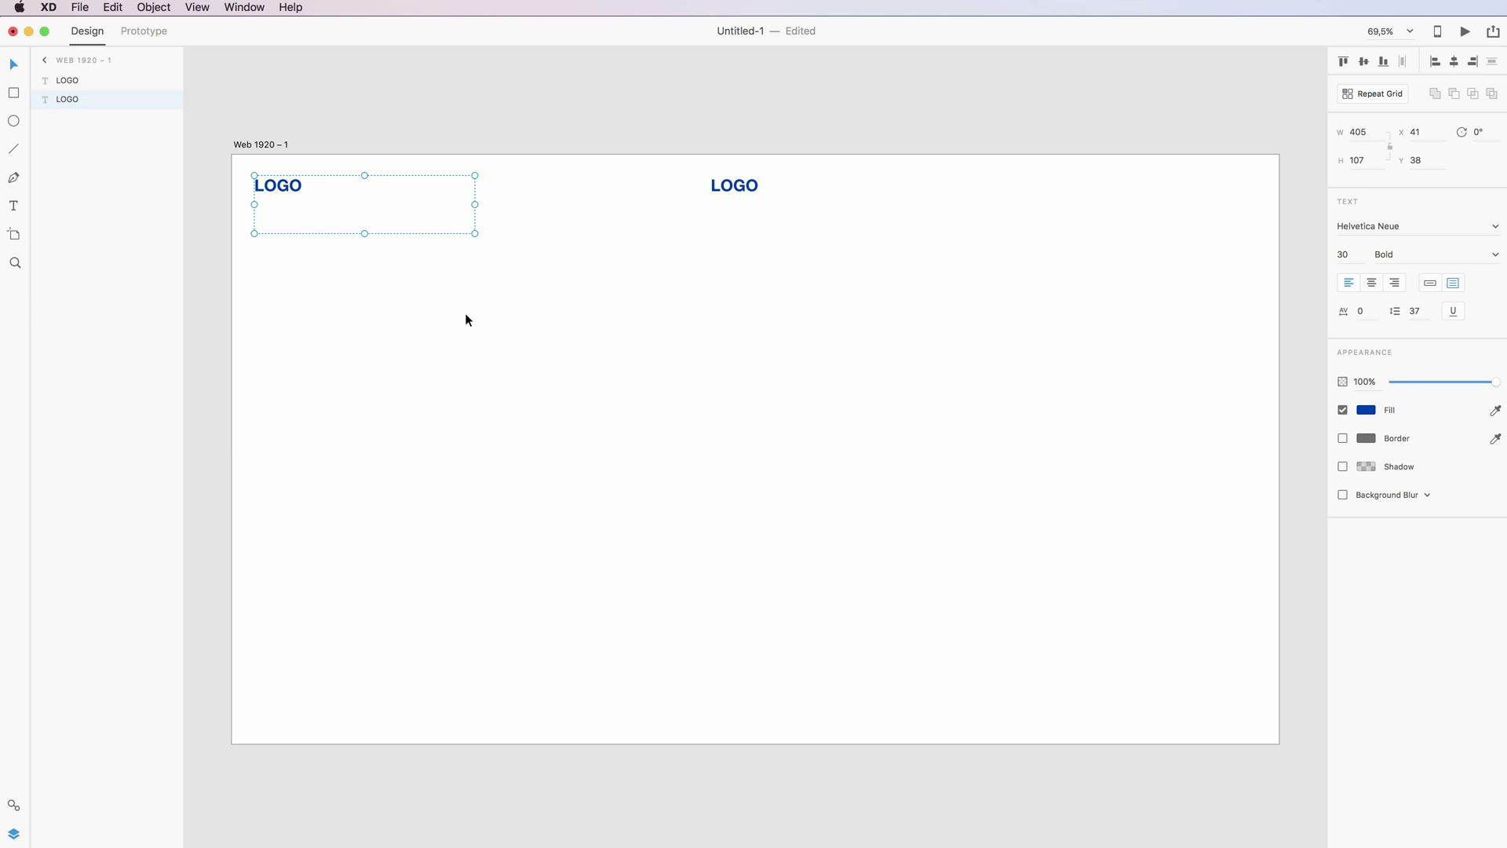
Change the centre LOGO copy's text to 'About Us' and shrink its box to fit.
double_click(750, 185)
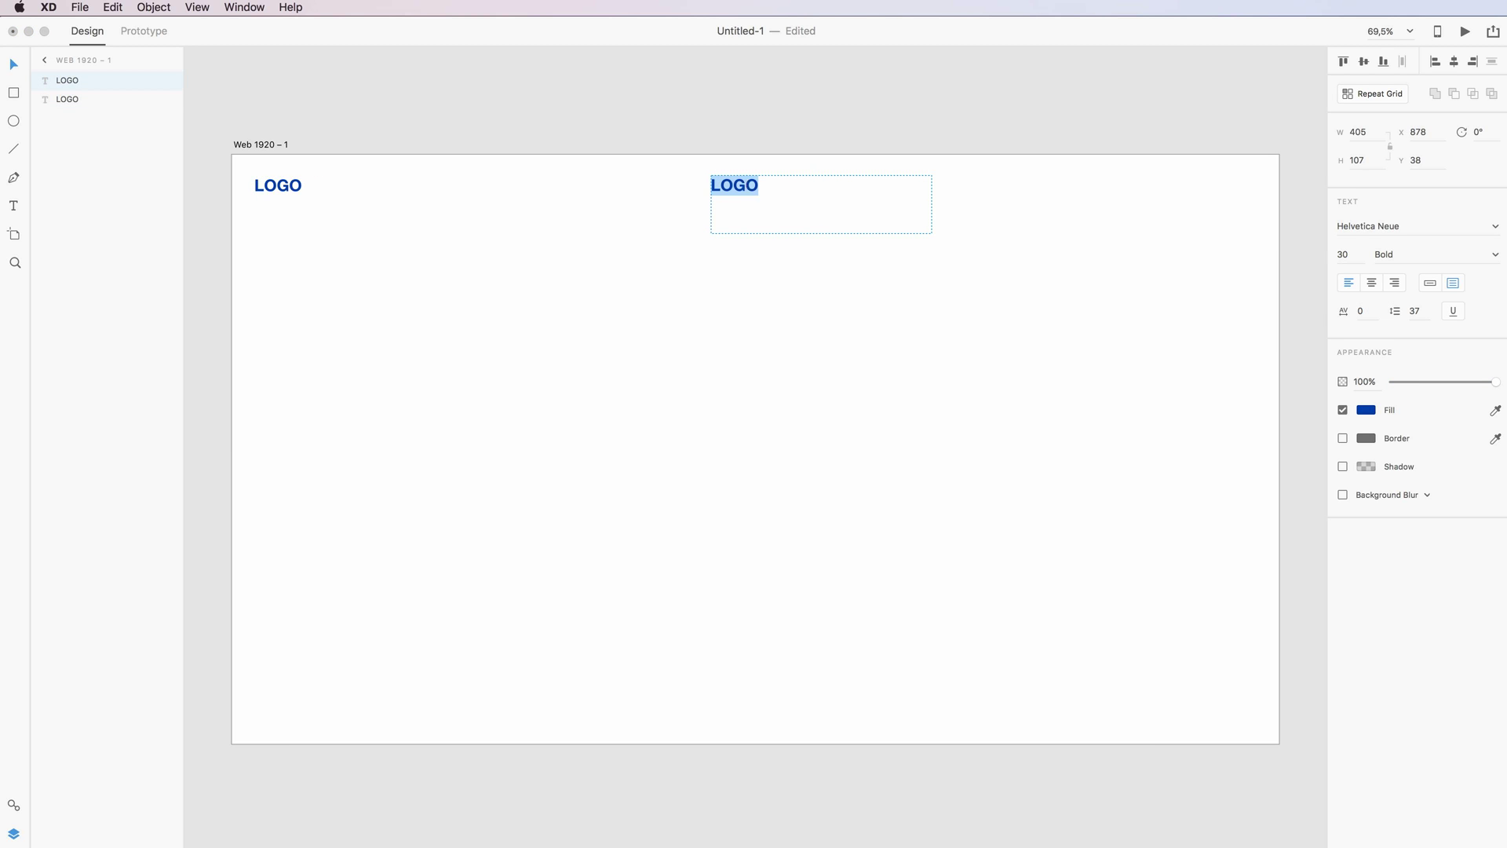
text(About Us)
click(724, 198)
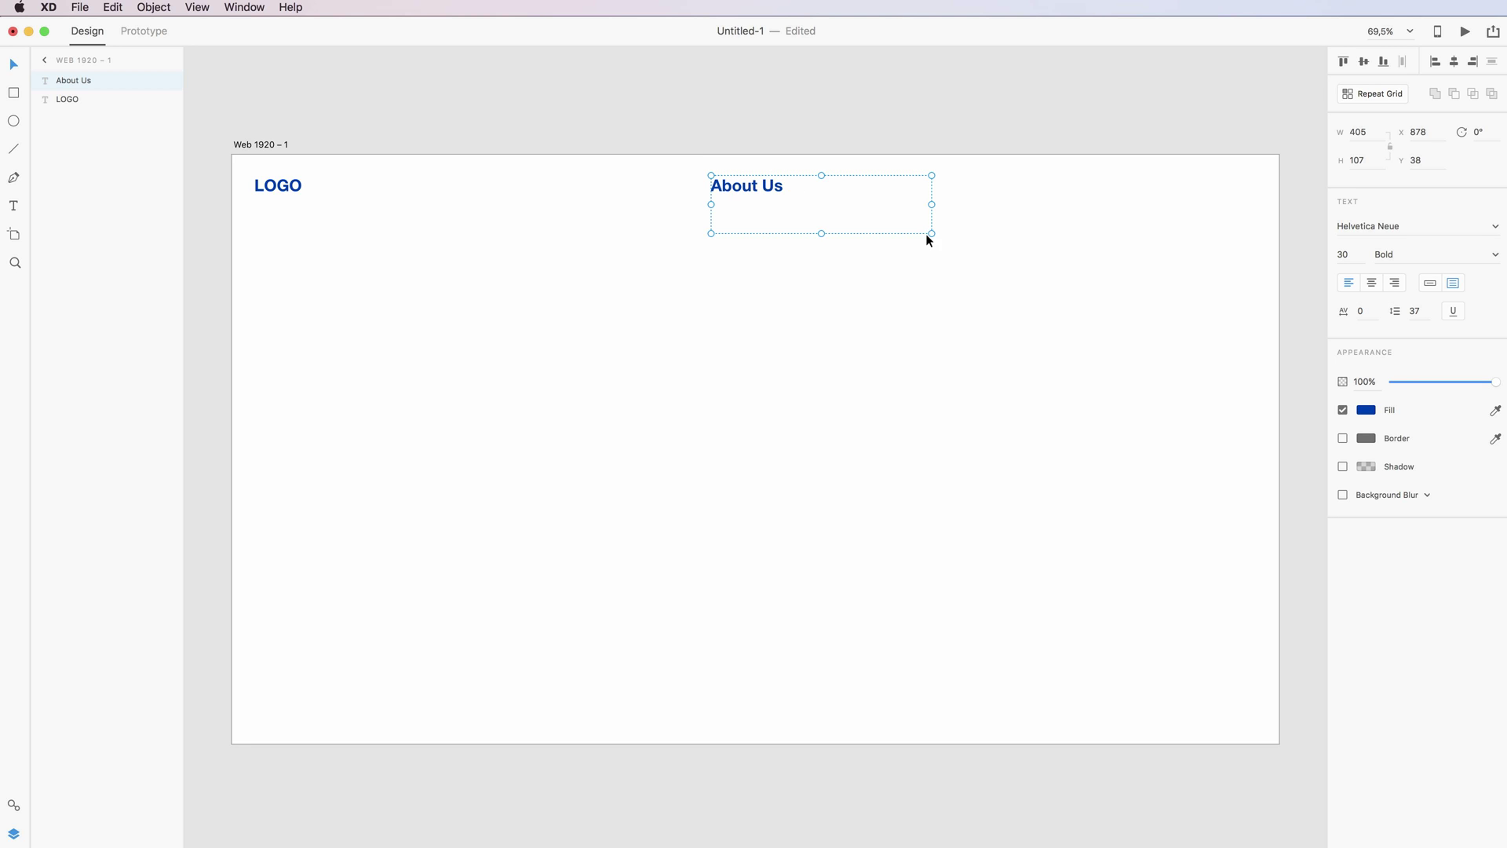
drag(926, 235, 801, 201)
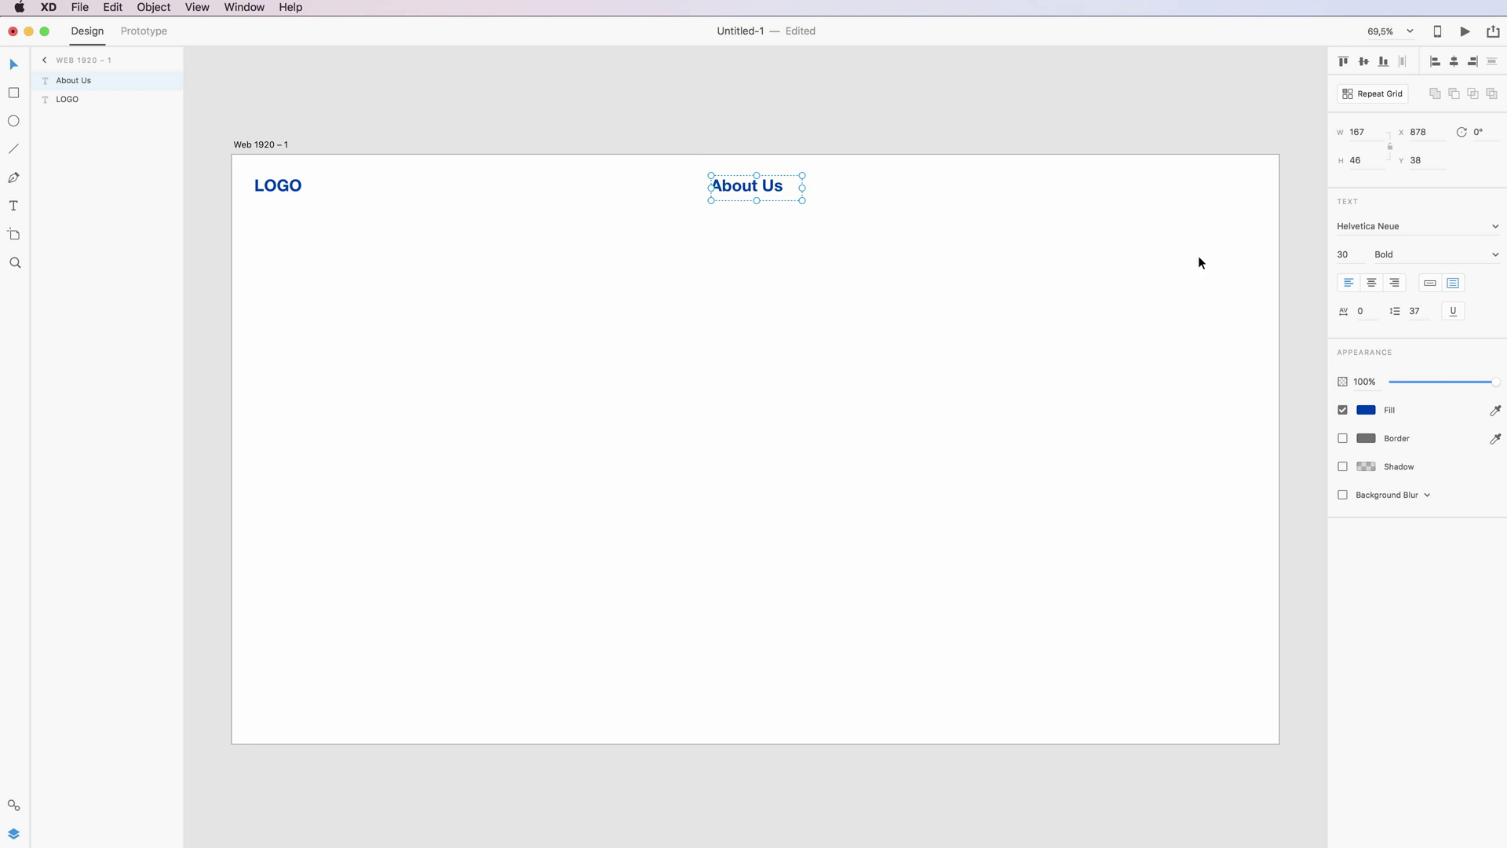
Set About Us to 16 pt and move it slightly down and right.
click(1343, 255)
text(20)
key(Return)
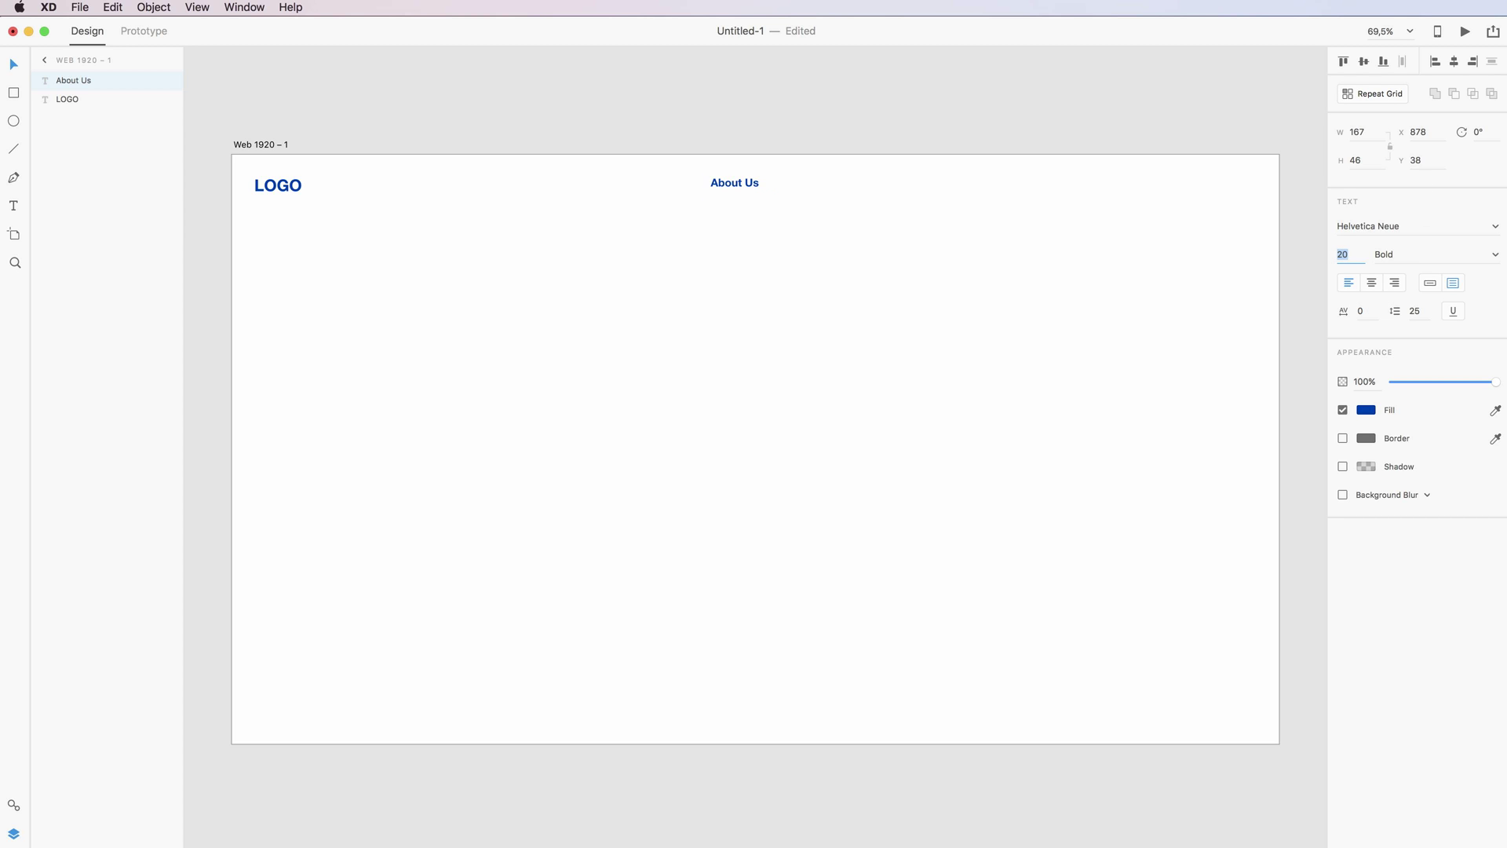
text(18)
key(Return)
text(16)
key(Return)
click(931, 272)
drag(734, 177, 742, 191)
Centre-align About Us and give it a grey fill.
click(1372, 284)
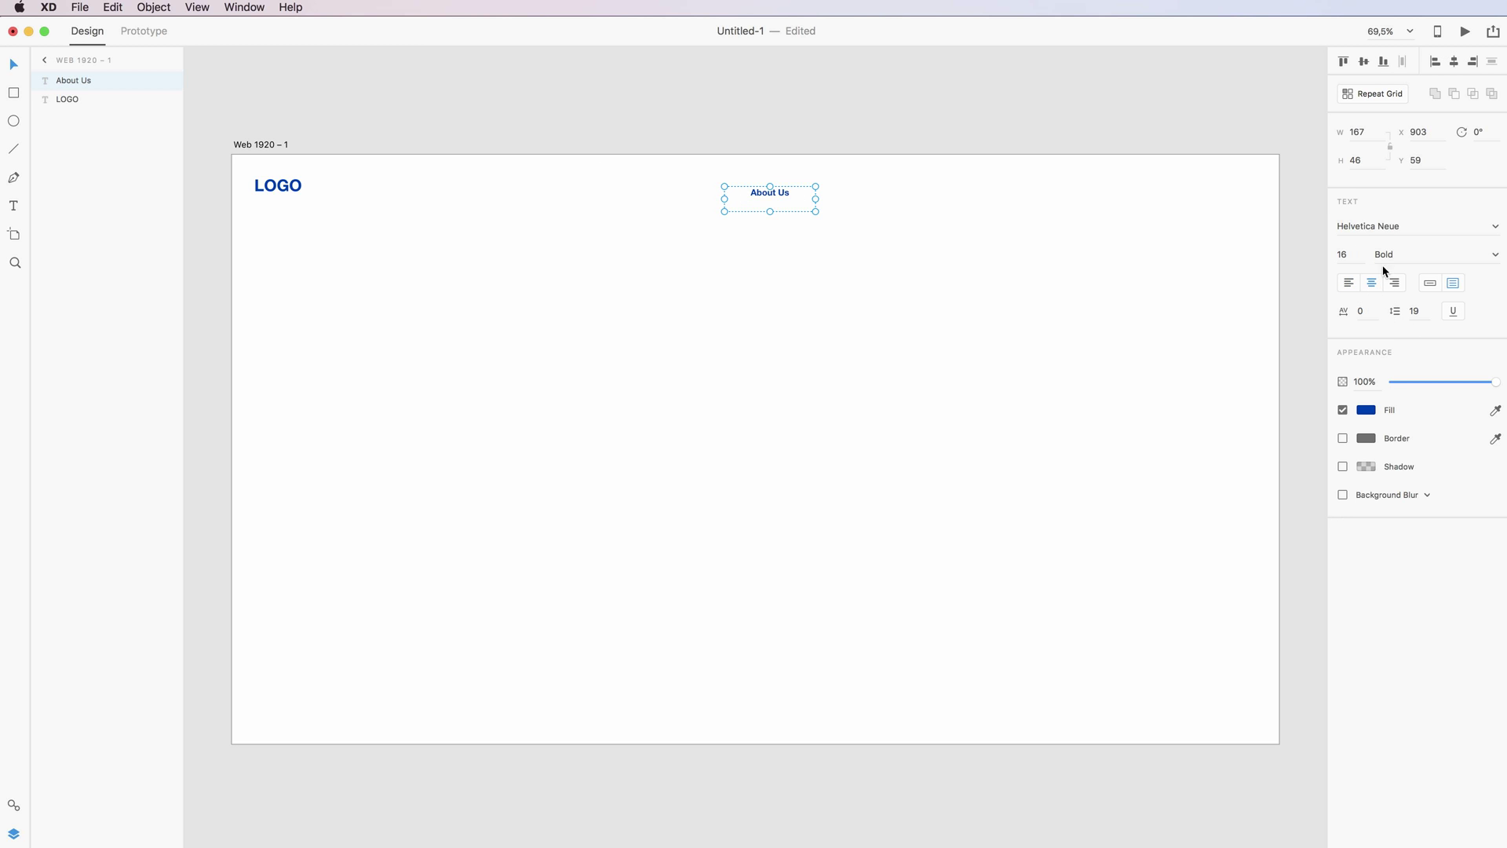
click(1367, 411)
click(1188, 342)
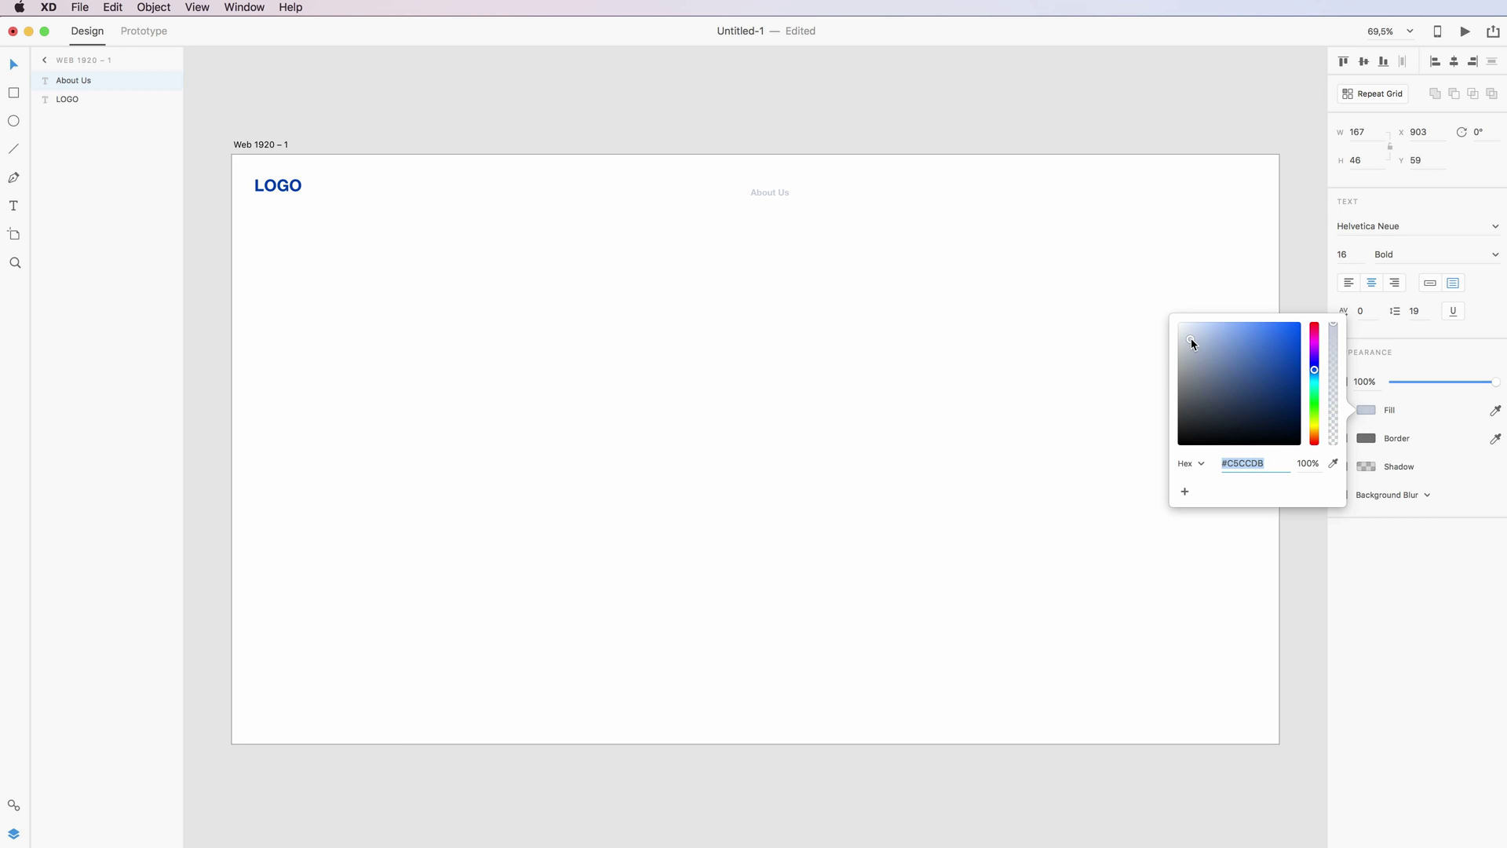
drag(1189, 344, 1205, 371)
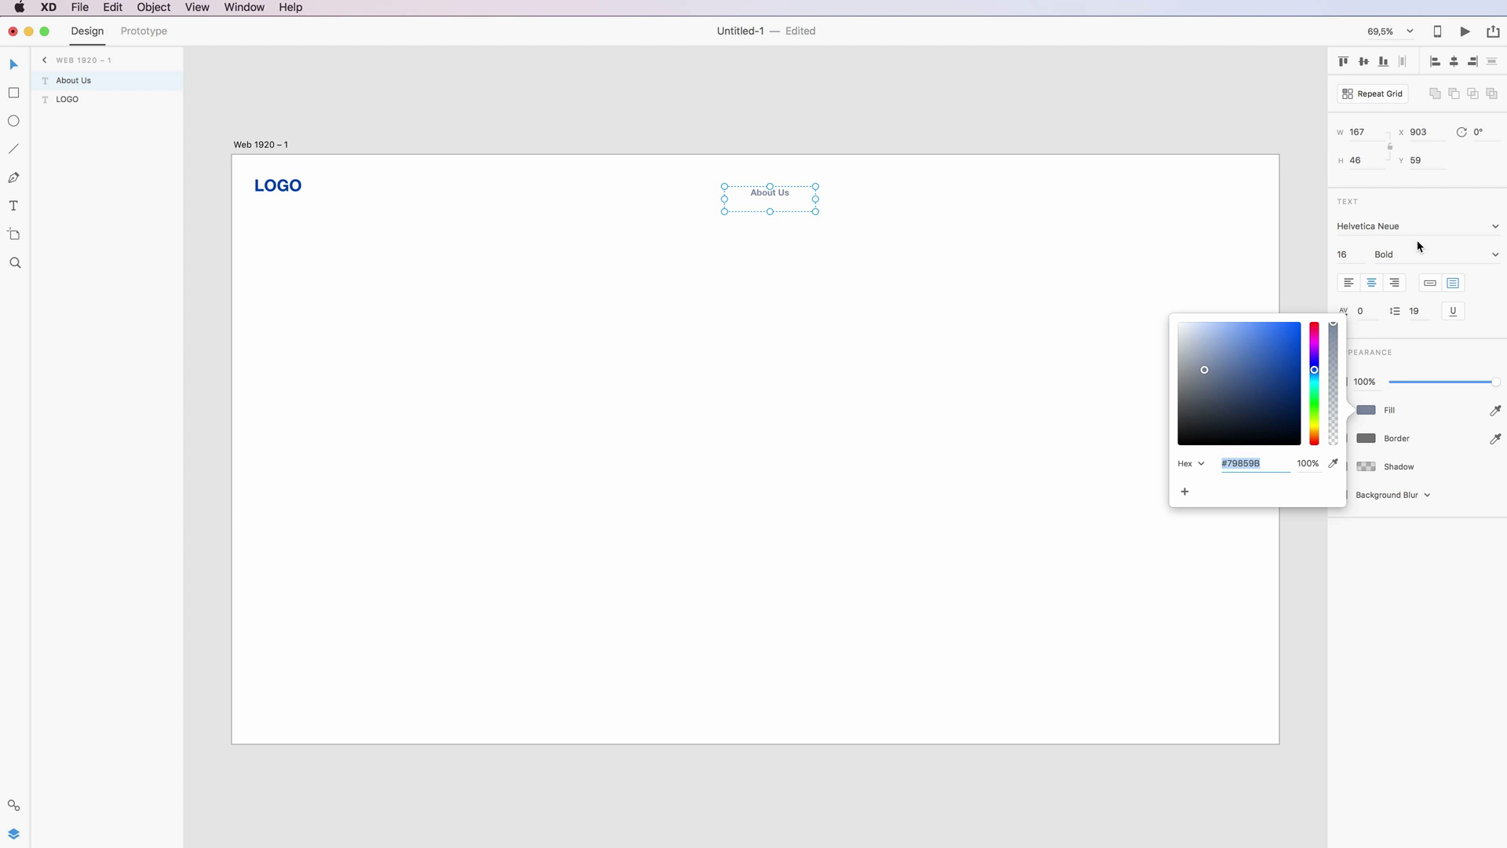
Make About Us Medium weight and duplicate it to its right.
click(1495, 254)
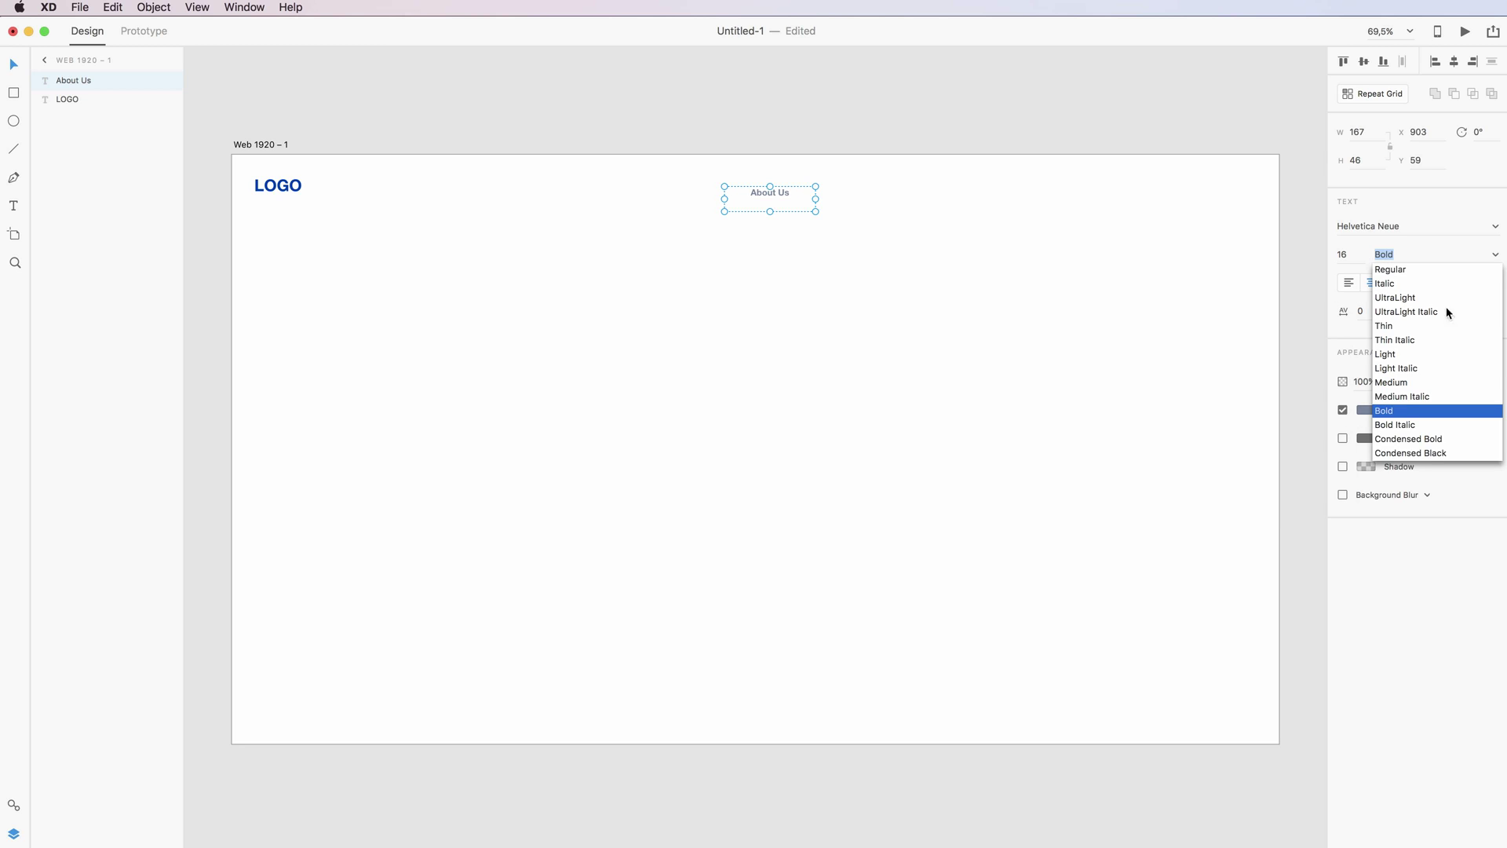
click(1394, 383)
click(925, 327)
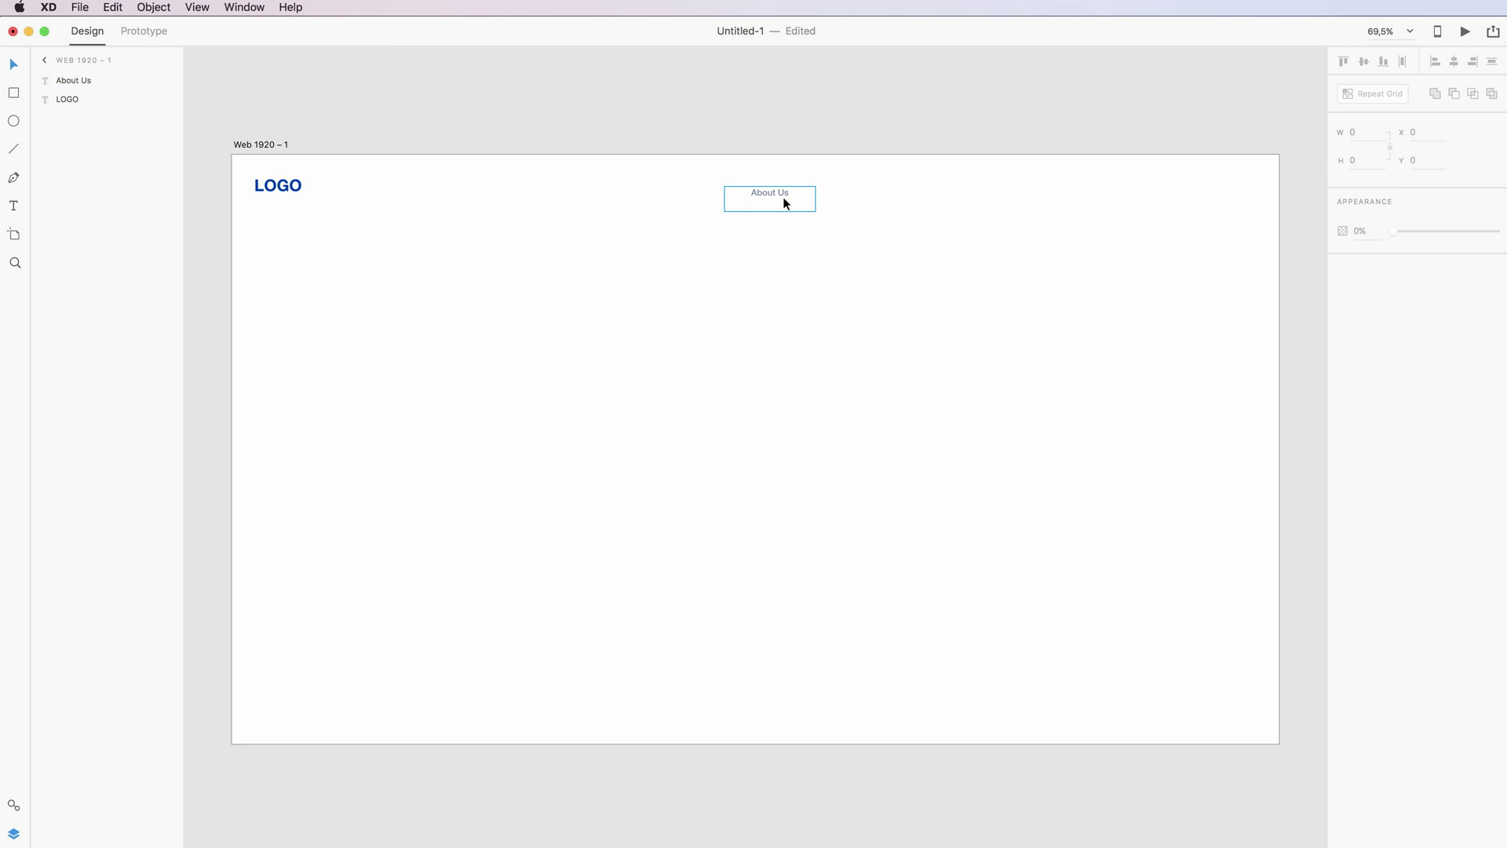
click(781, 196)
drag(769, 191, 1102, 196)
Rename the About Us duplicates to 'Services', 'Testimonials' and 'Contact Us'.
key(super+d)
key(super+d)
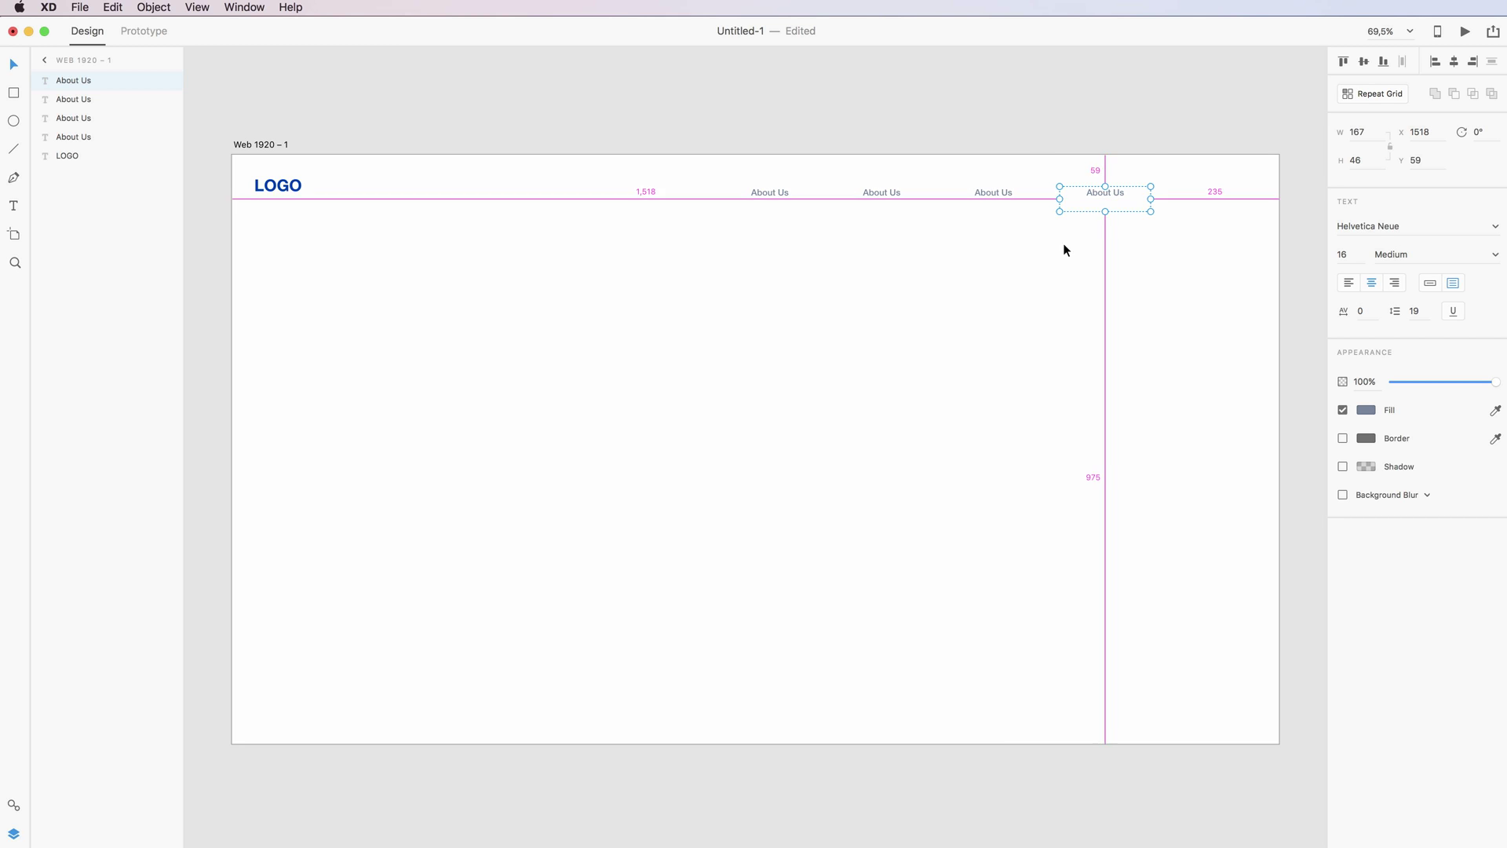
double_click(891, 193)
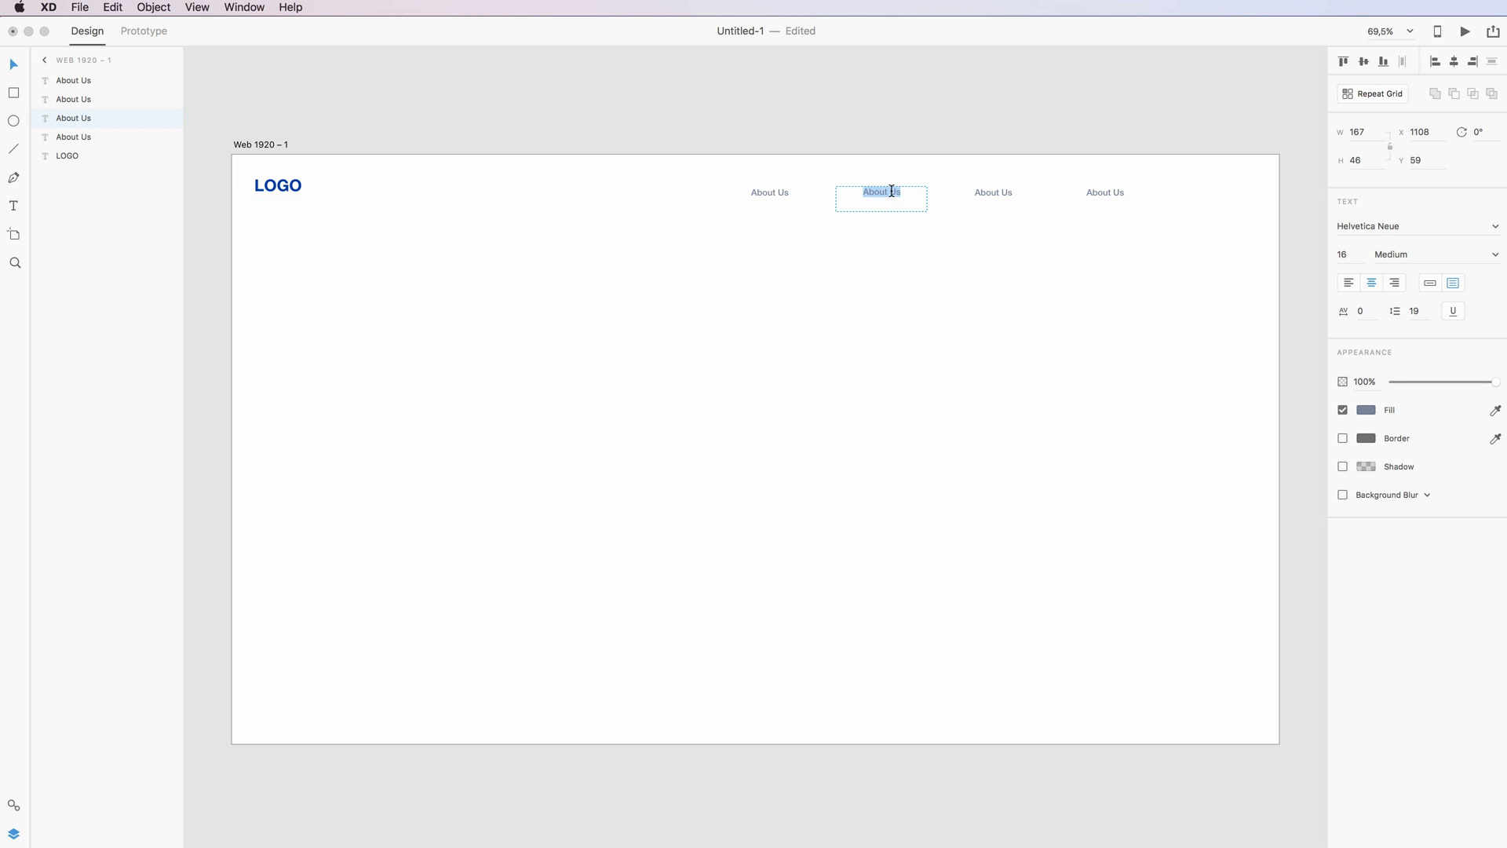
text(Services)
double_click(990, 193)
text(Testimonials)
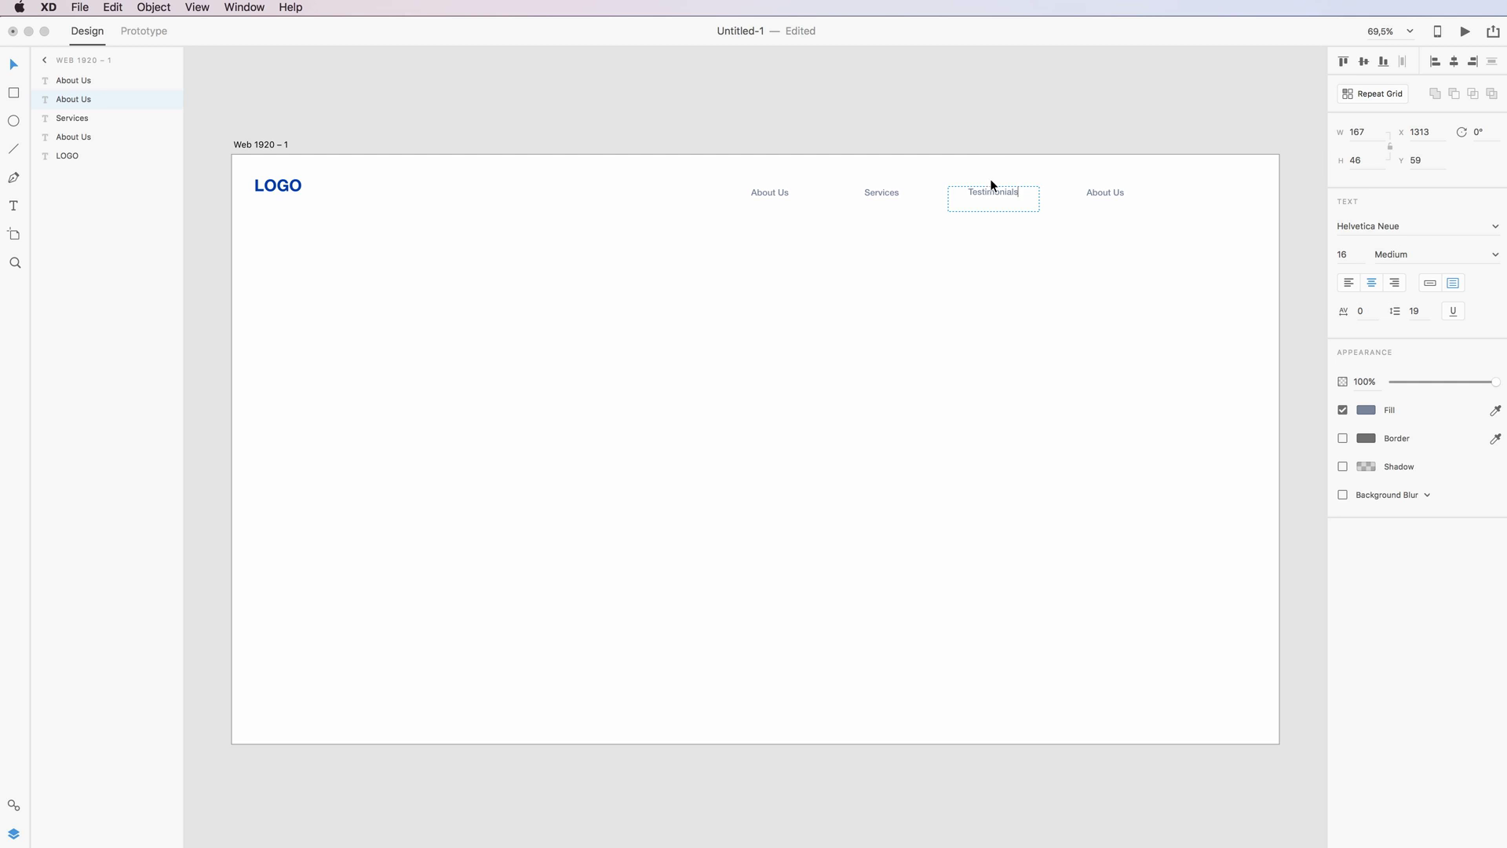
key(Escape)
double_click(1112, 190)
text(Contact Us)
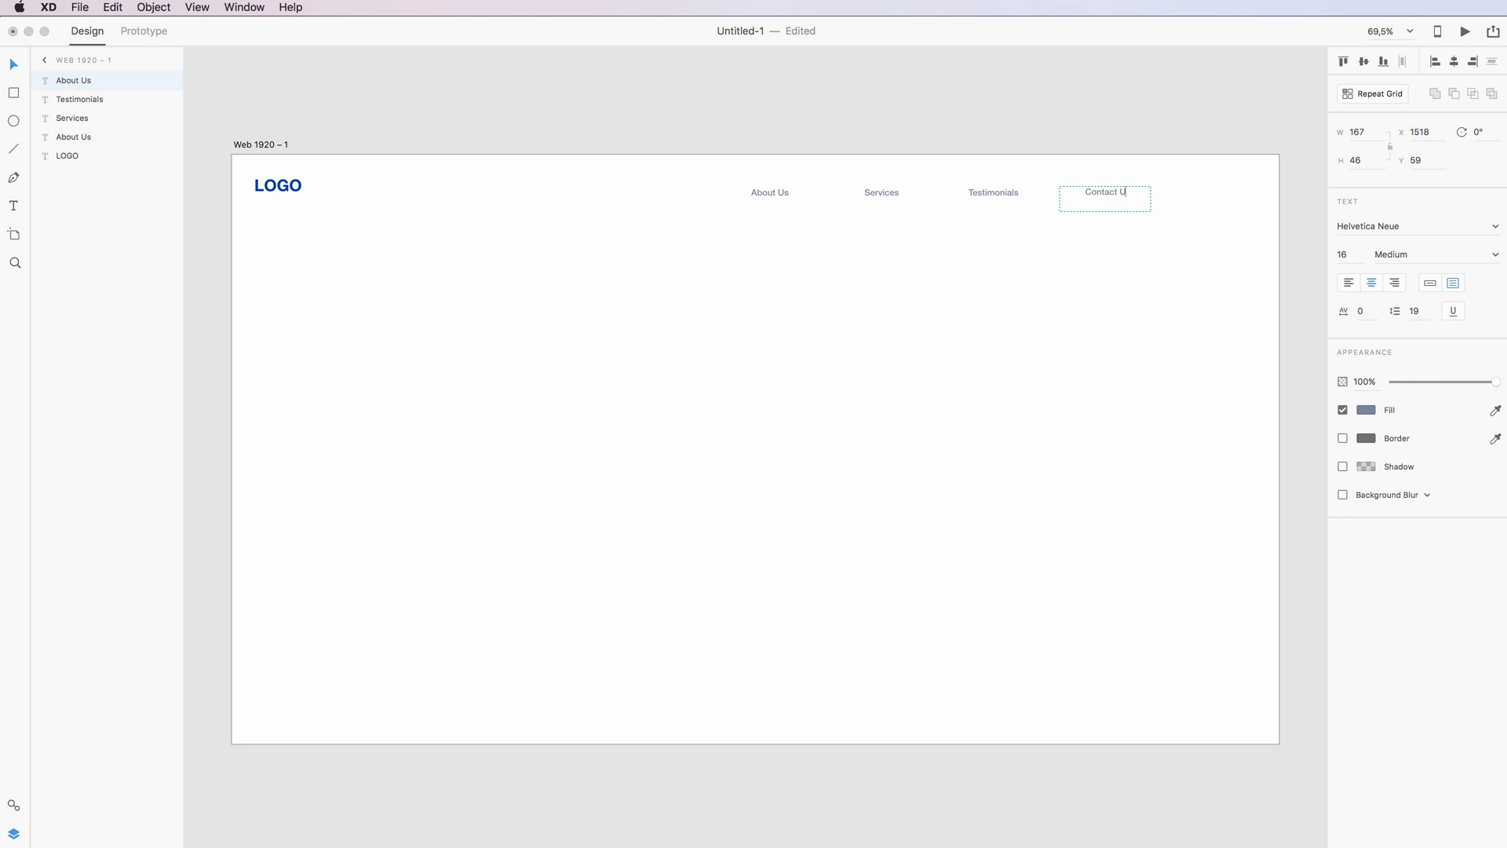
key(Escape)
Move the four navigation links together toward the artboard's right edge.
drag(709, 155, 1208, 239)
drag(1101, 194, 1212, 196)
drag(1054, 209, 1057, 205)
click(1049, 240)
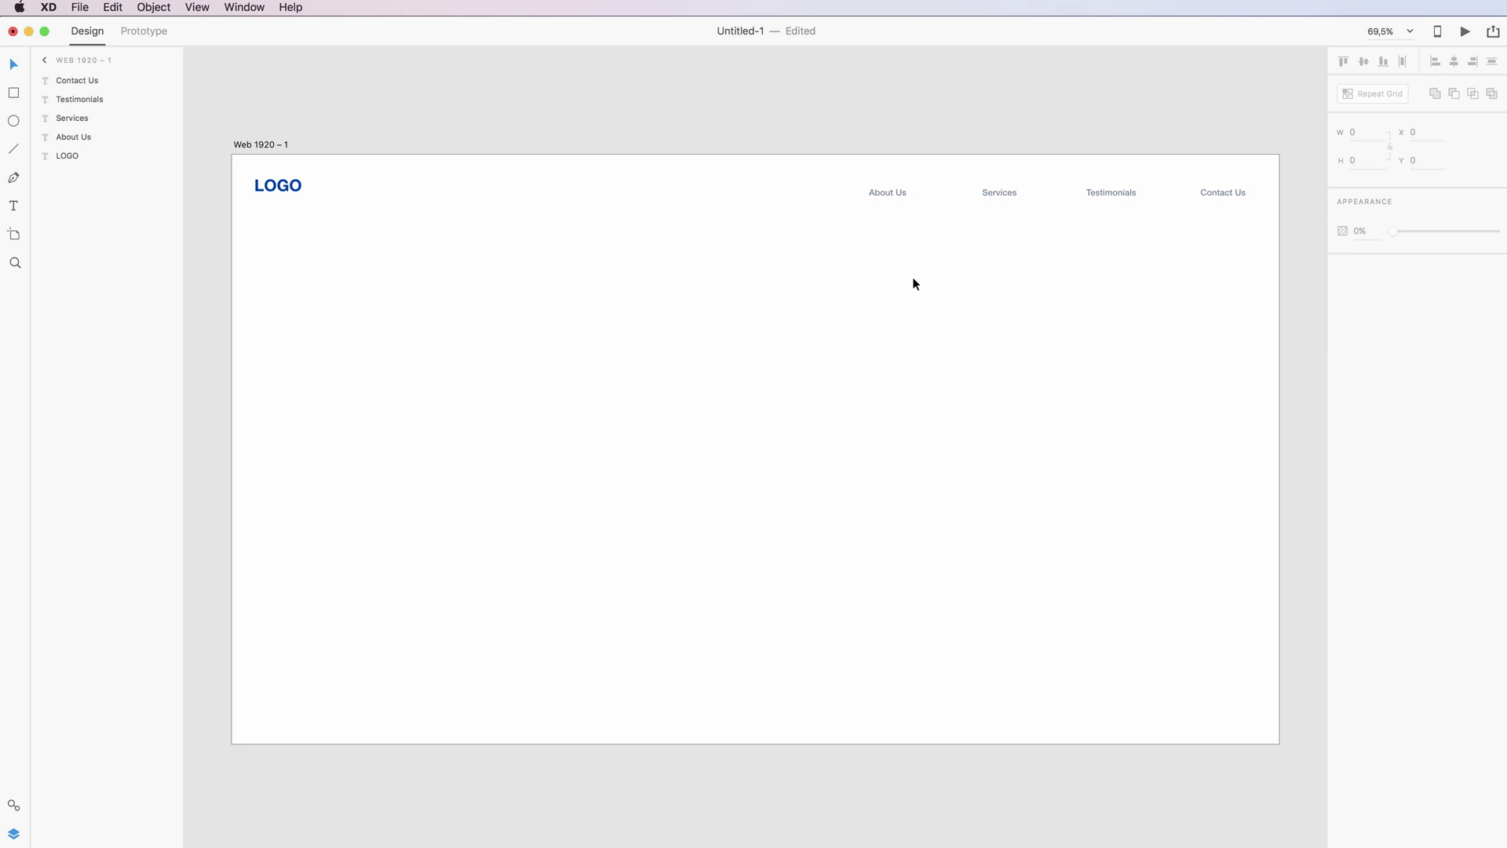
Shrink the LOGO box to fit the word and set its character spacing to 150.
click(324, 187)
drag(475, 233, 332, 201)
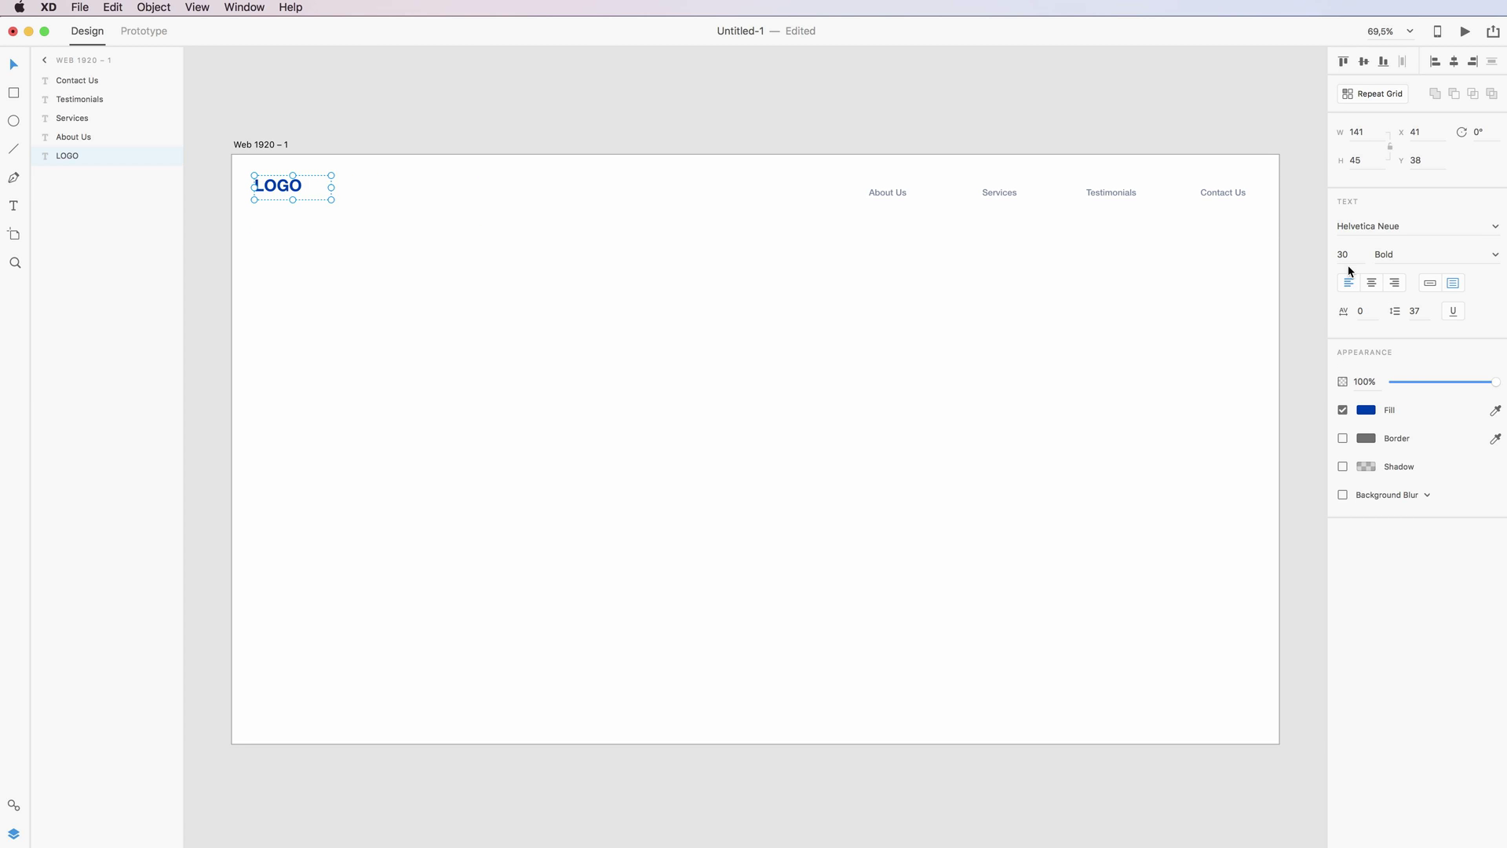
click(1355, 312)
key(shift+Up)
key(shift+Up)
key(shift+Up)
key(shift+Up)
key(shift+Up)
key(shift+Up)
key(shift+Up)
key(shift+Up)
key(shift+Up)
key(shift+Up)
key(shift+Up)
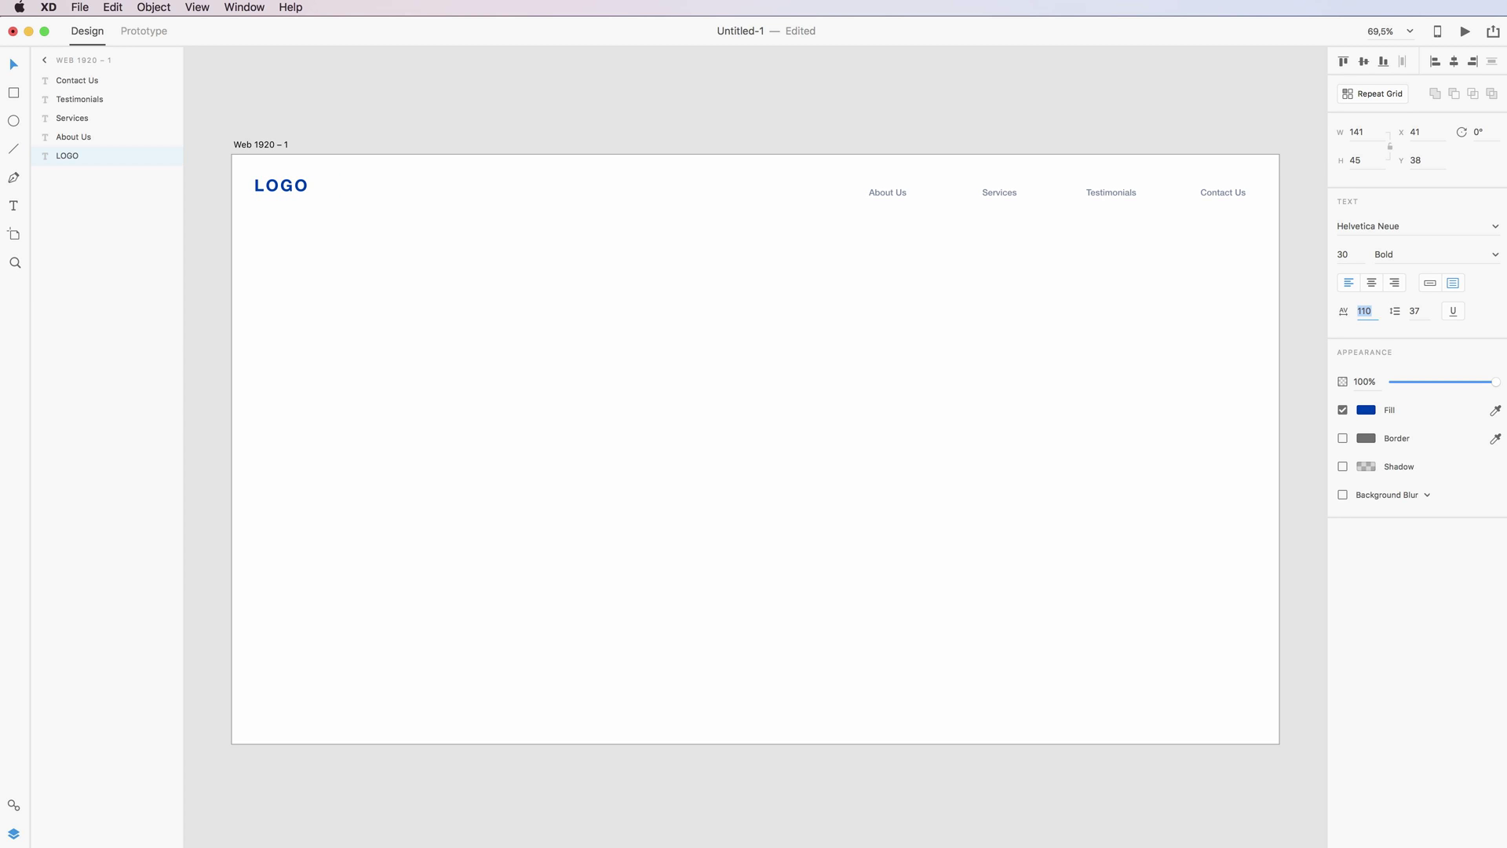
key(shift+Up)
key(shift+Up)
key(shift+Up)
key(shift+Up)
click(446, 320)
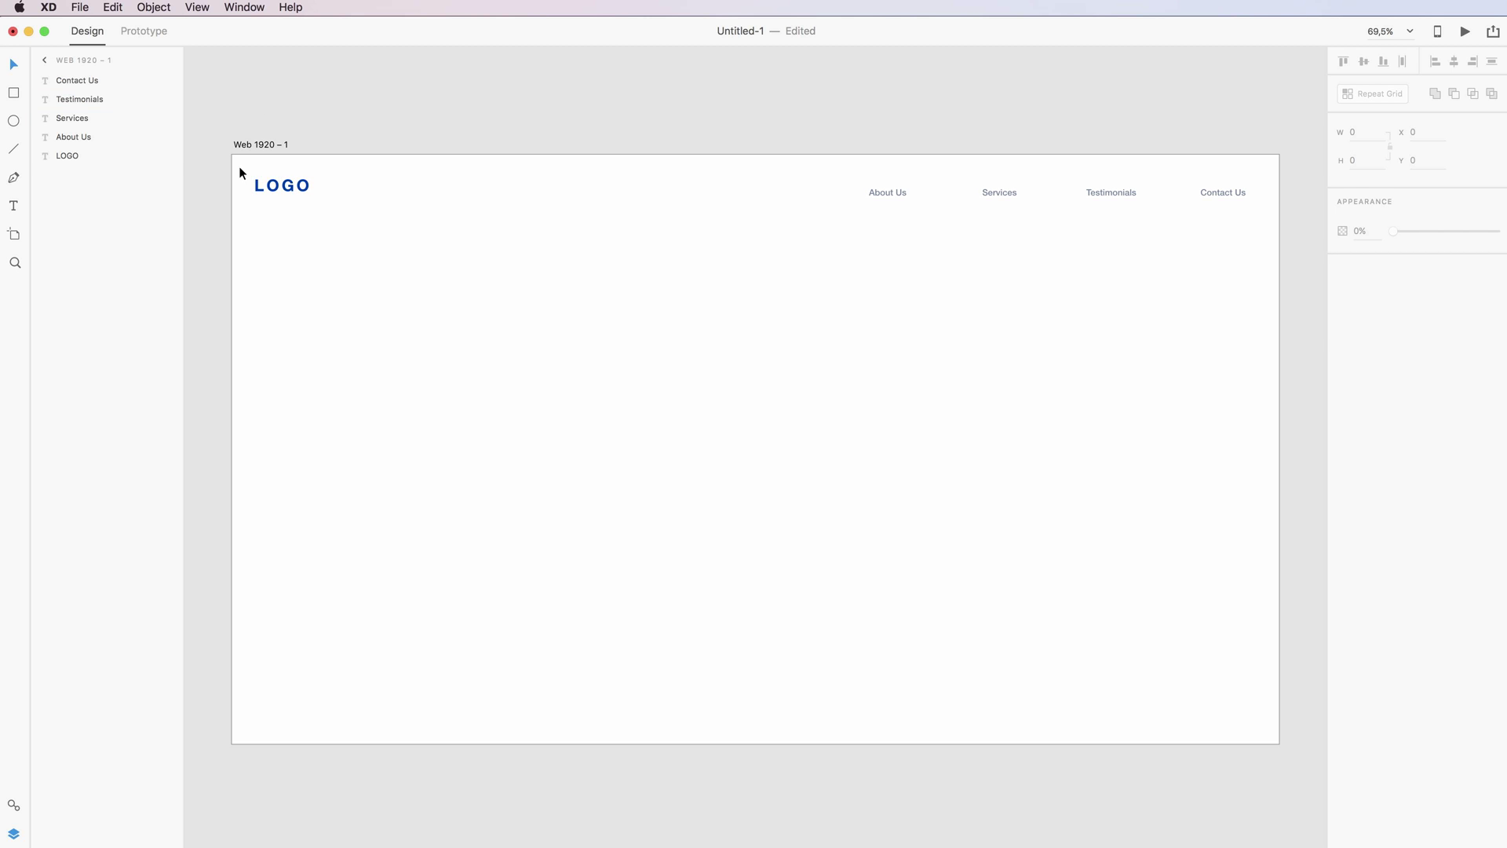
drag(238, 167, 1245, 245)
Nudge the header texts up, then lower LOGO to sit level with the four nav links.
key(Up)
key(Up)
key(Up)
key(Up)
key(Up)
key(Up)
key(Up)
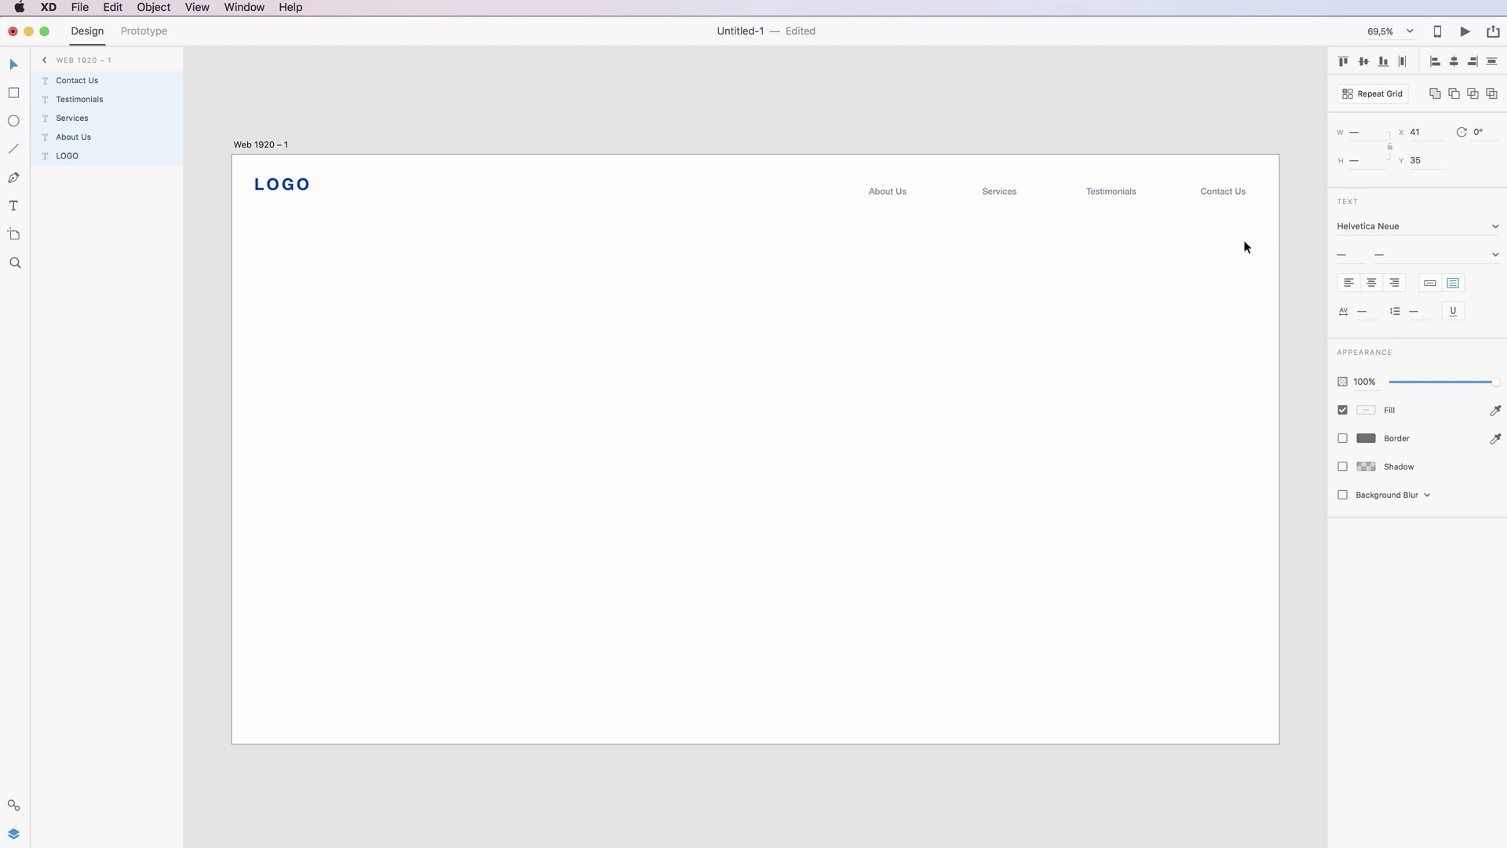
scroll(1243, 239, left, 3)
click(1241, 246)
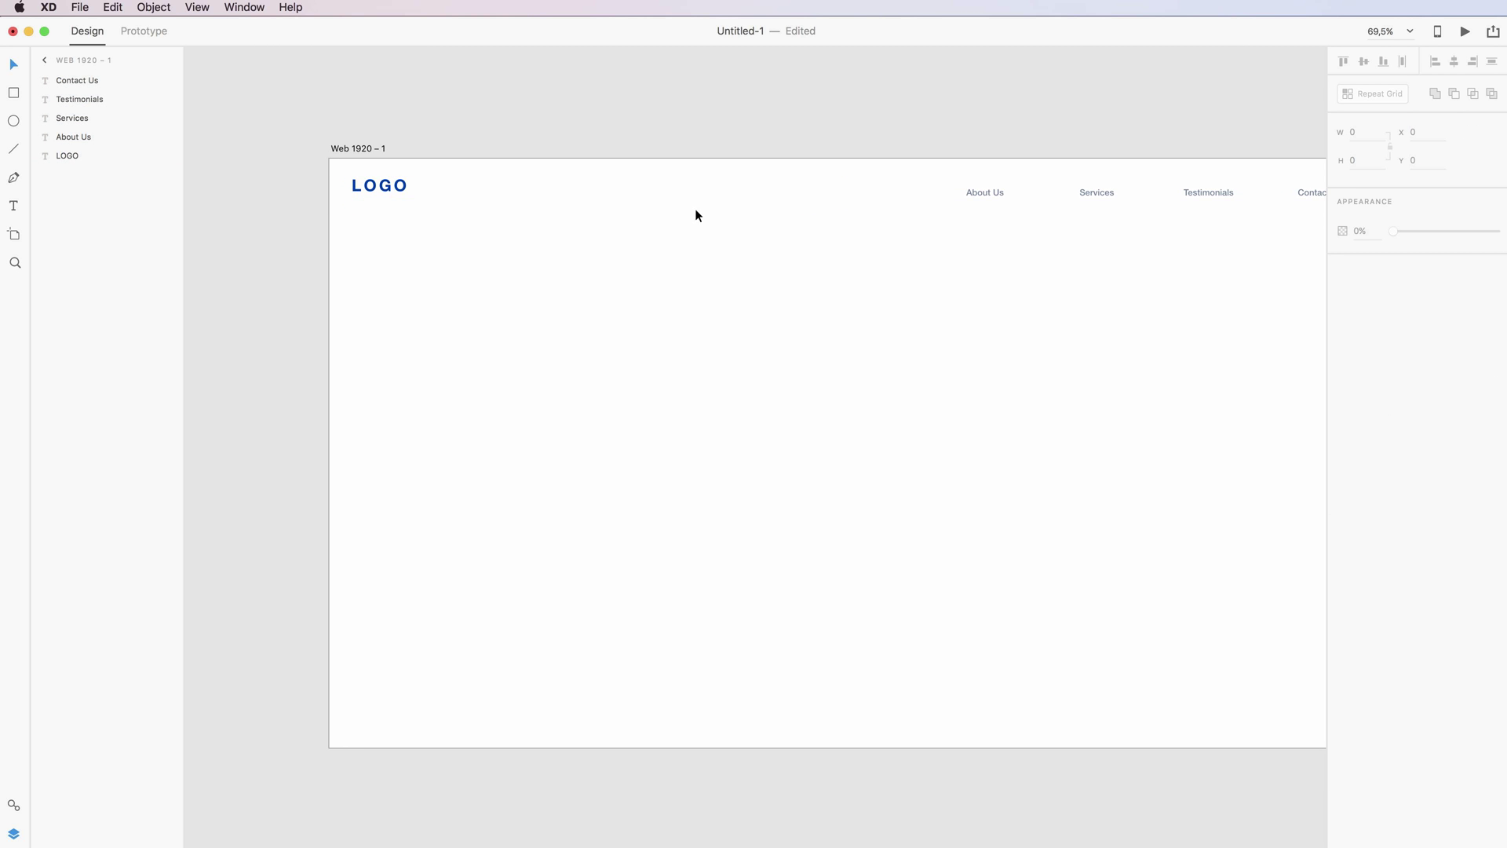
scroll(363, 177, right, 3)
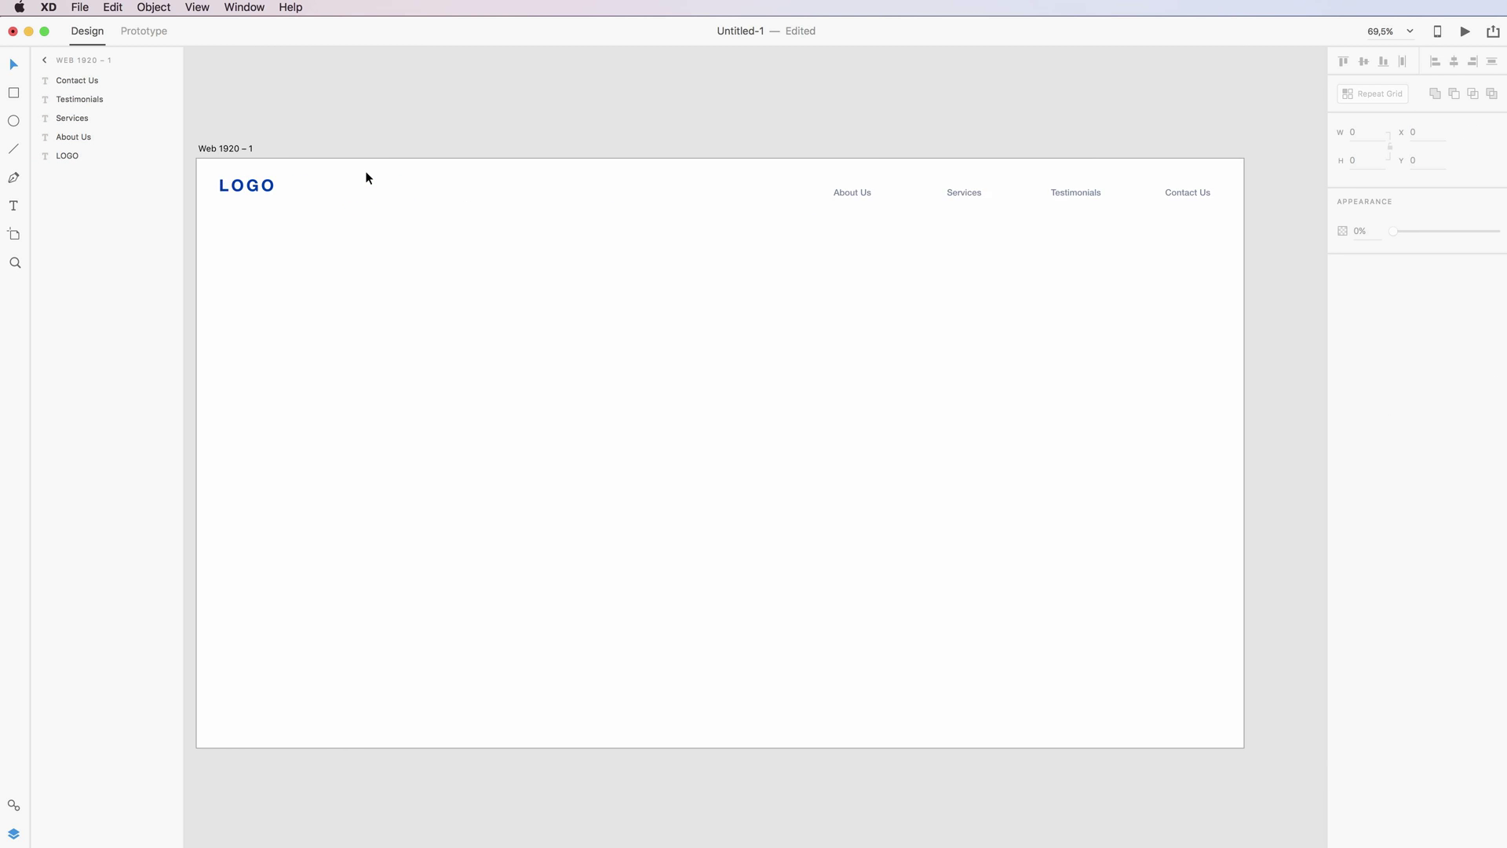
click(291, 187)
key(Down)
key(Down)
key(Down)
key(Down)
key(Down)
key(Down)
key(Down)
key(Down)
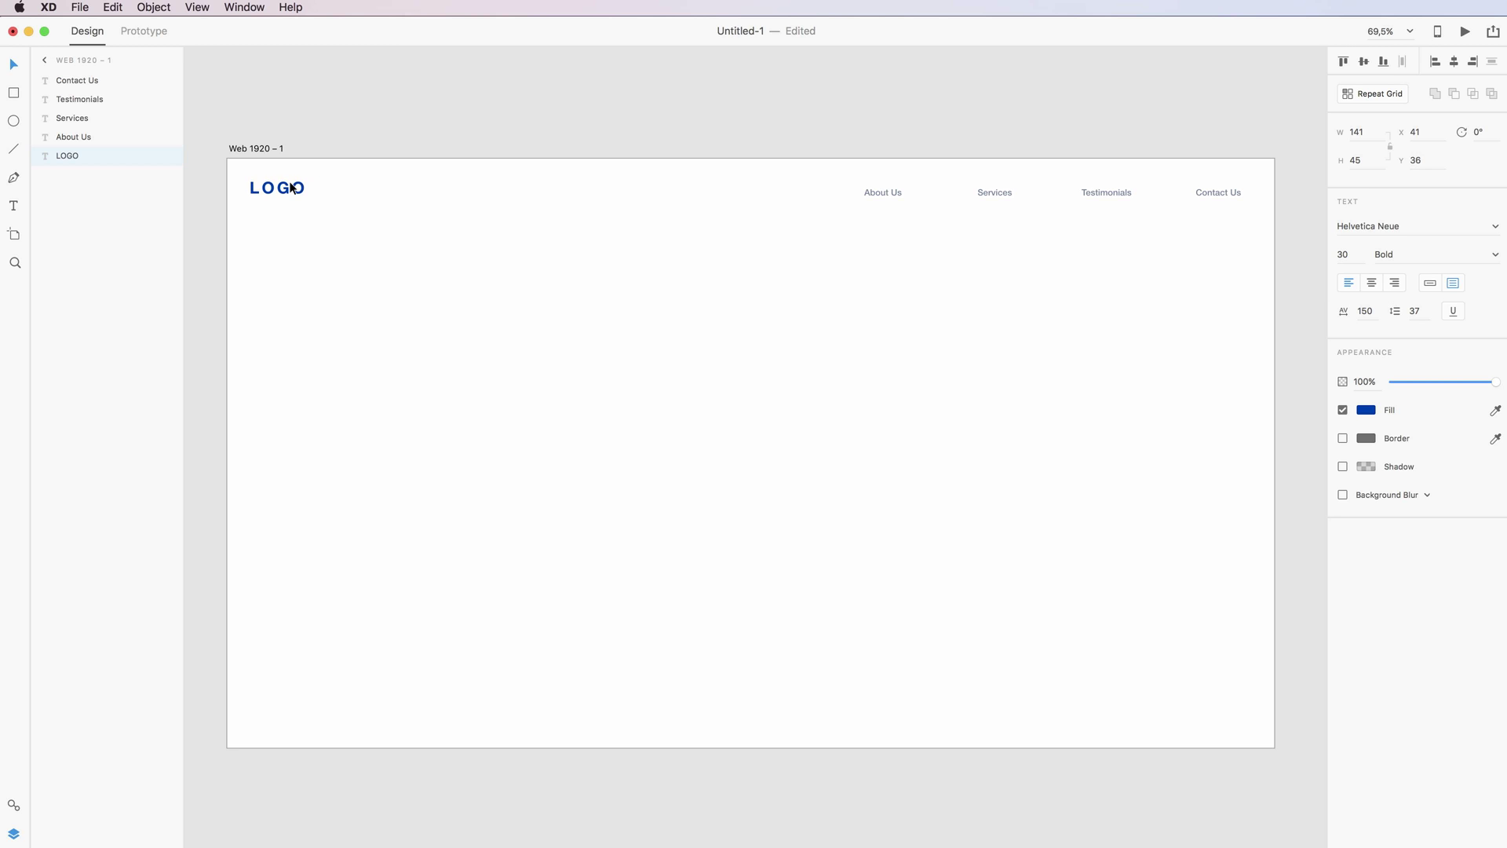
click(360, 294)
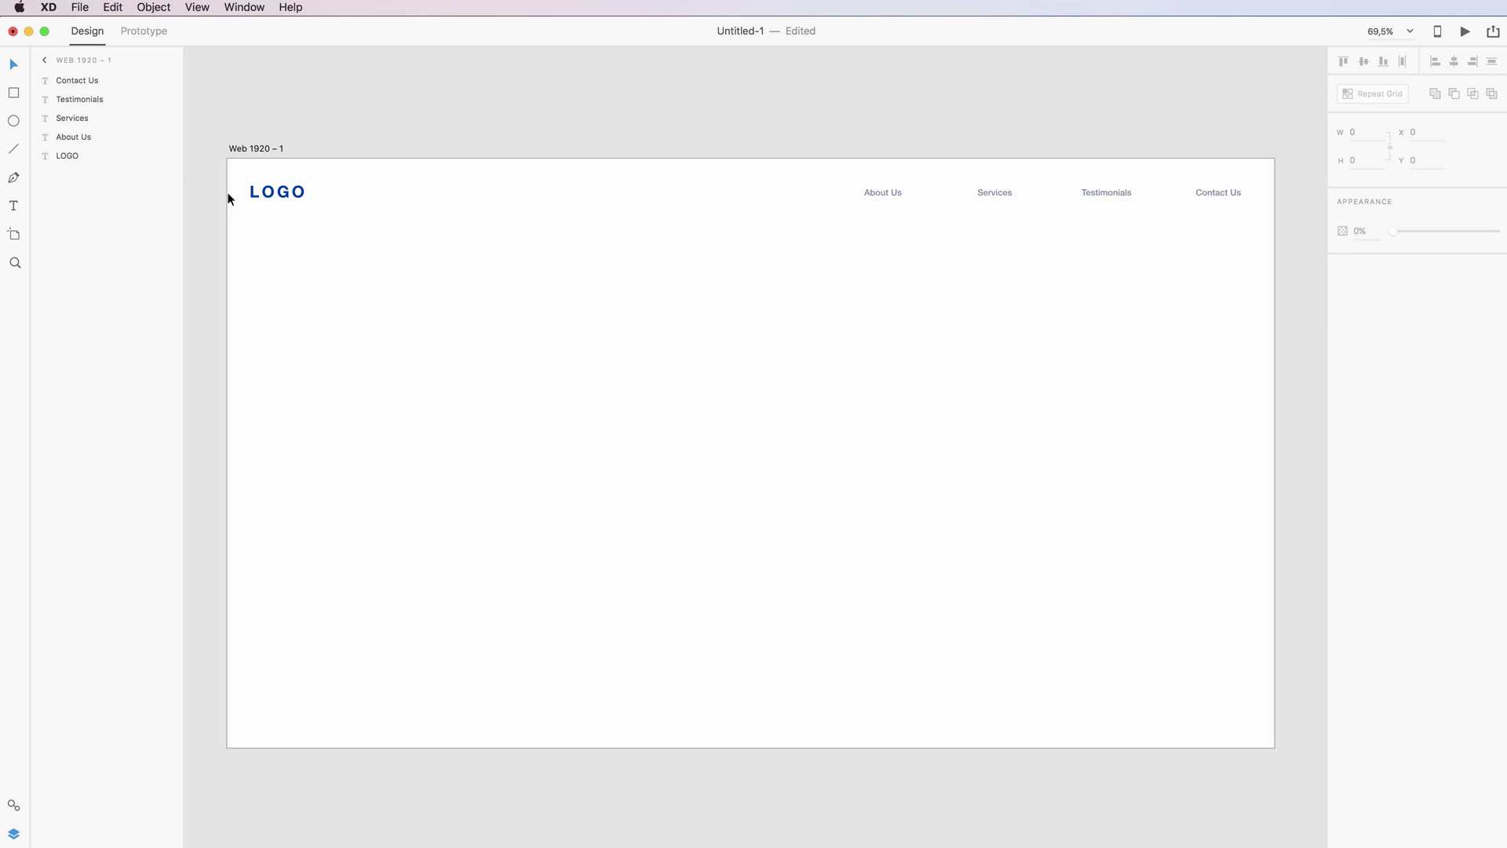
click(17, 96)
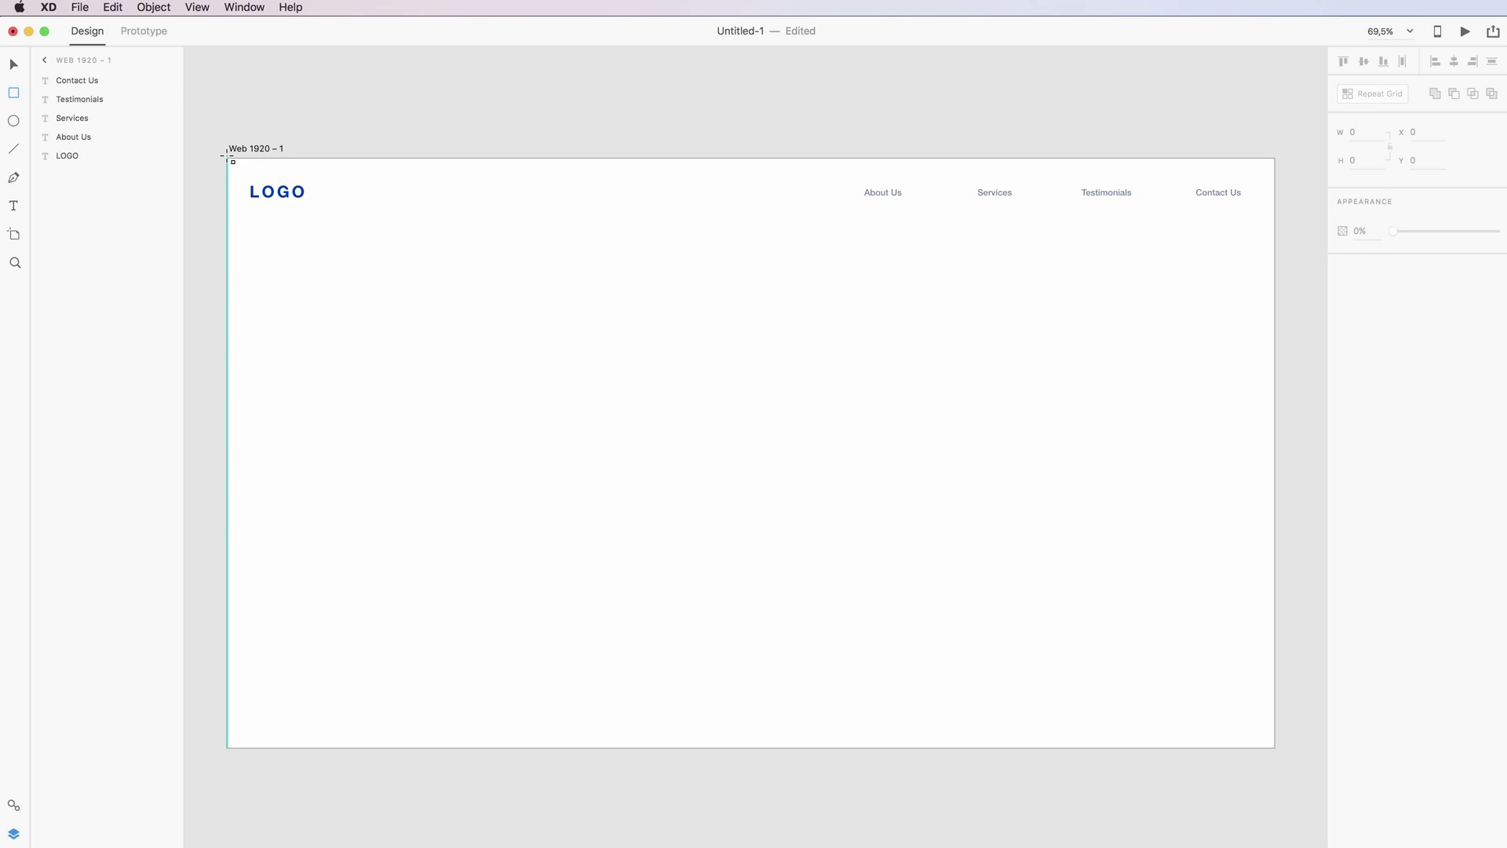
Draw a 1920 × 1080 rectangle at 0, 0 covering the artboard, behind the header texts.
drag(227, 157, 1279, 751)
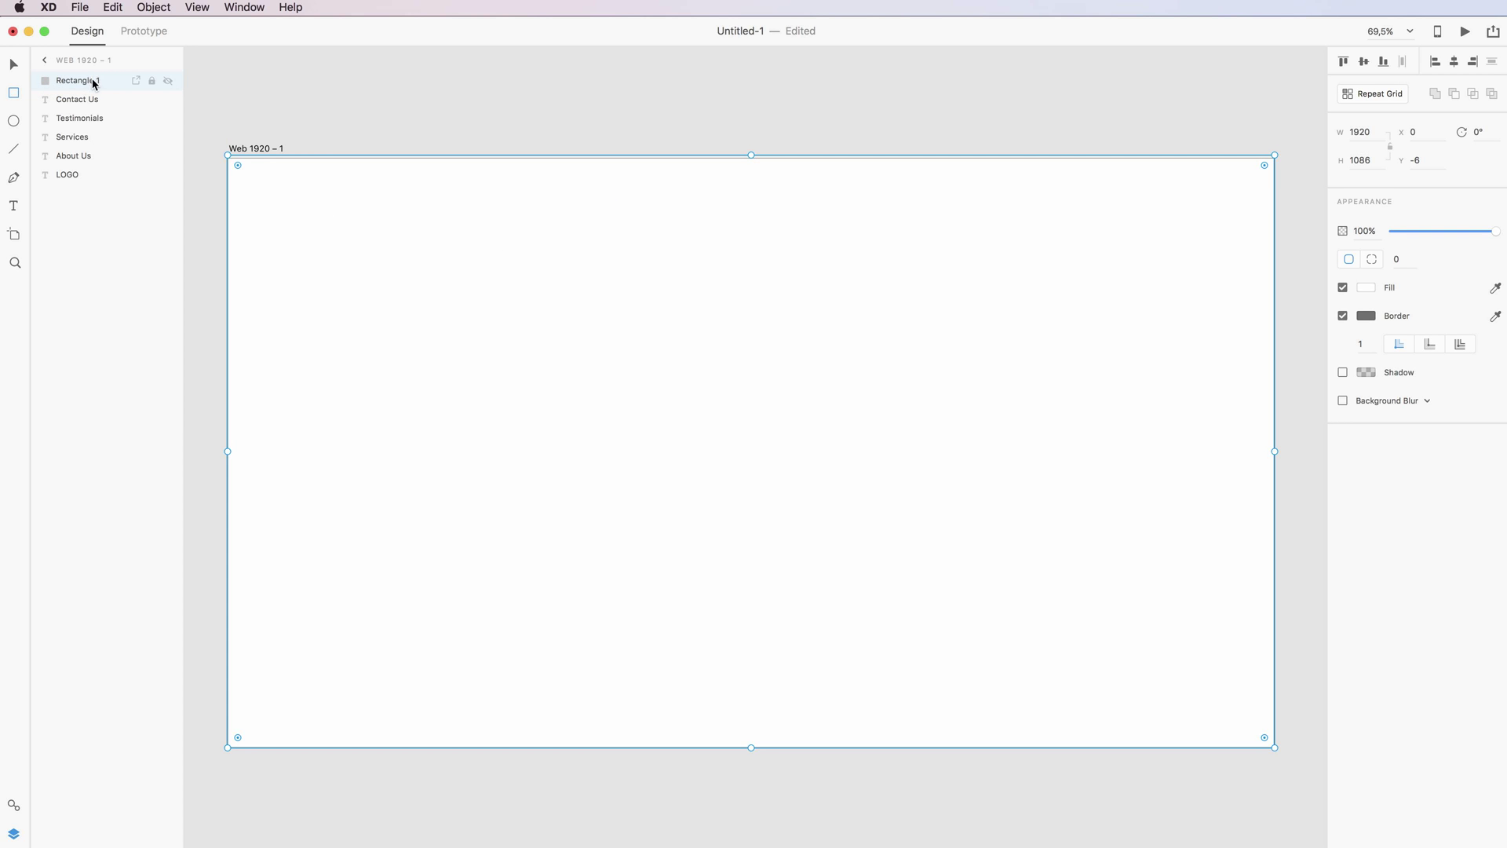
drag(82, 82, 85, 185)
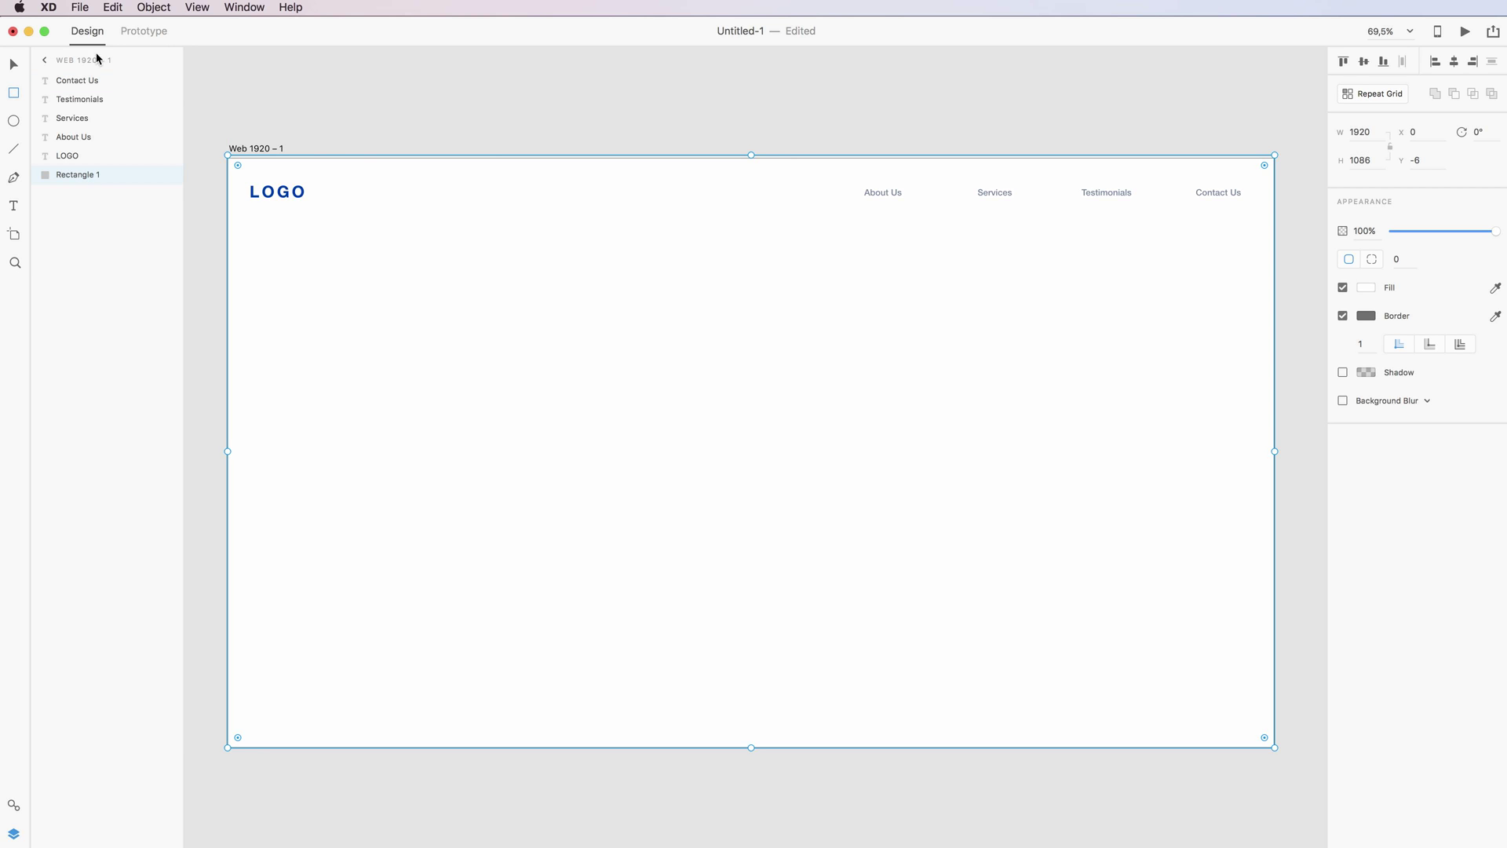
click(14, 64)
drag(752, 153, 751, 158)
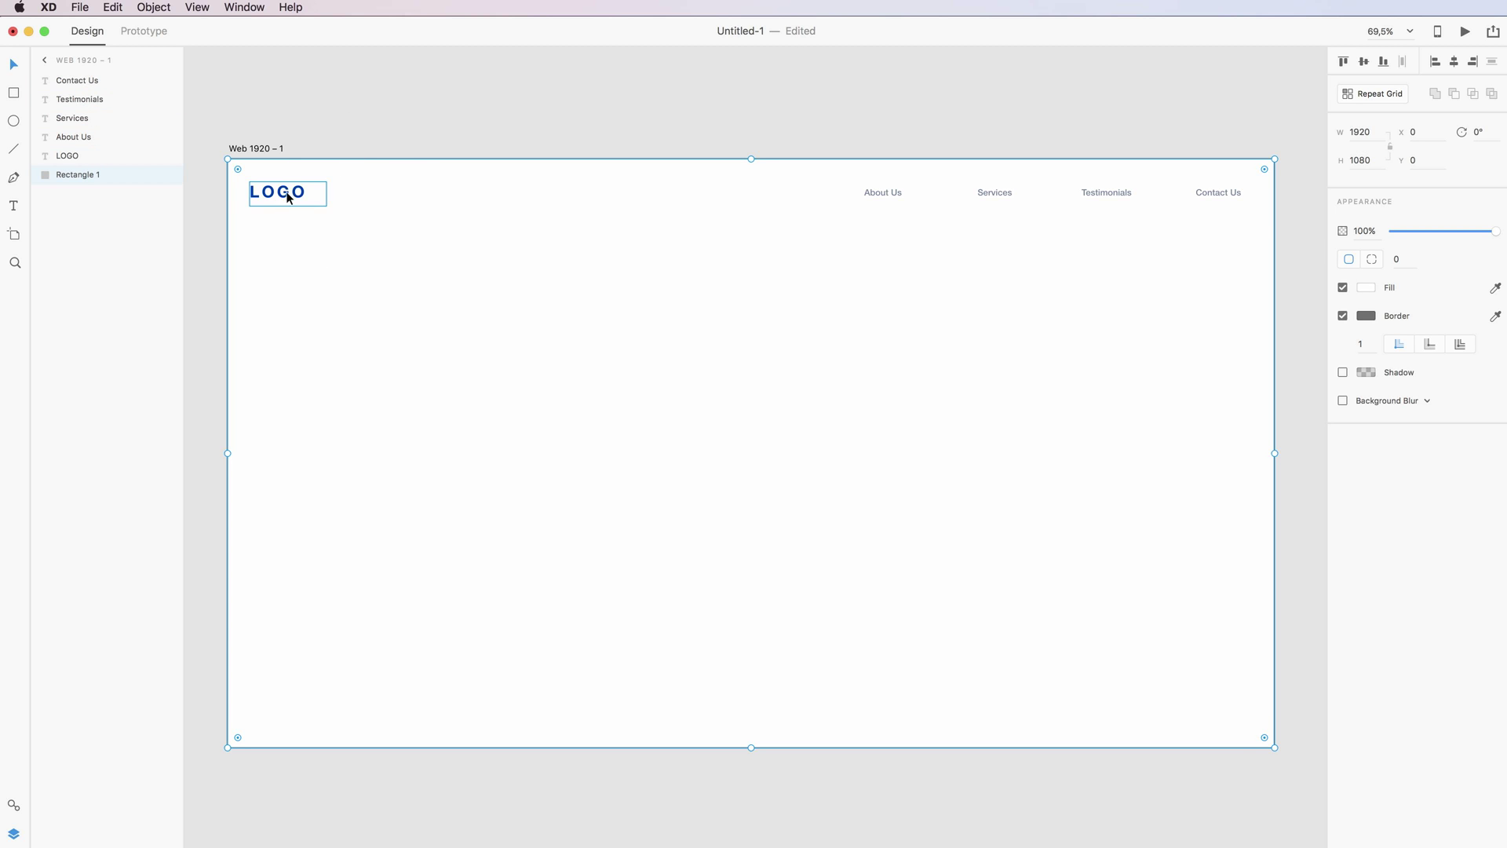
click(347, 107)
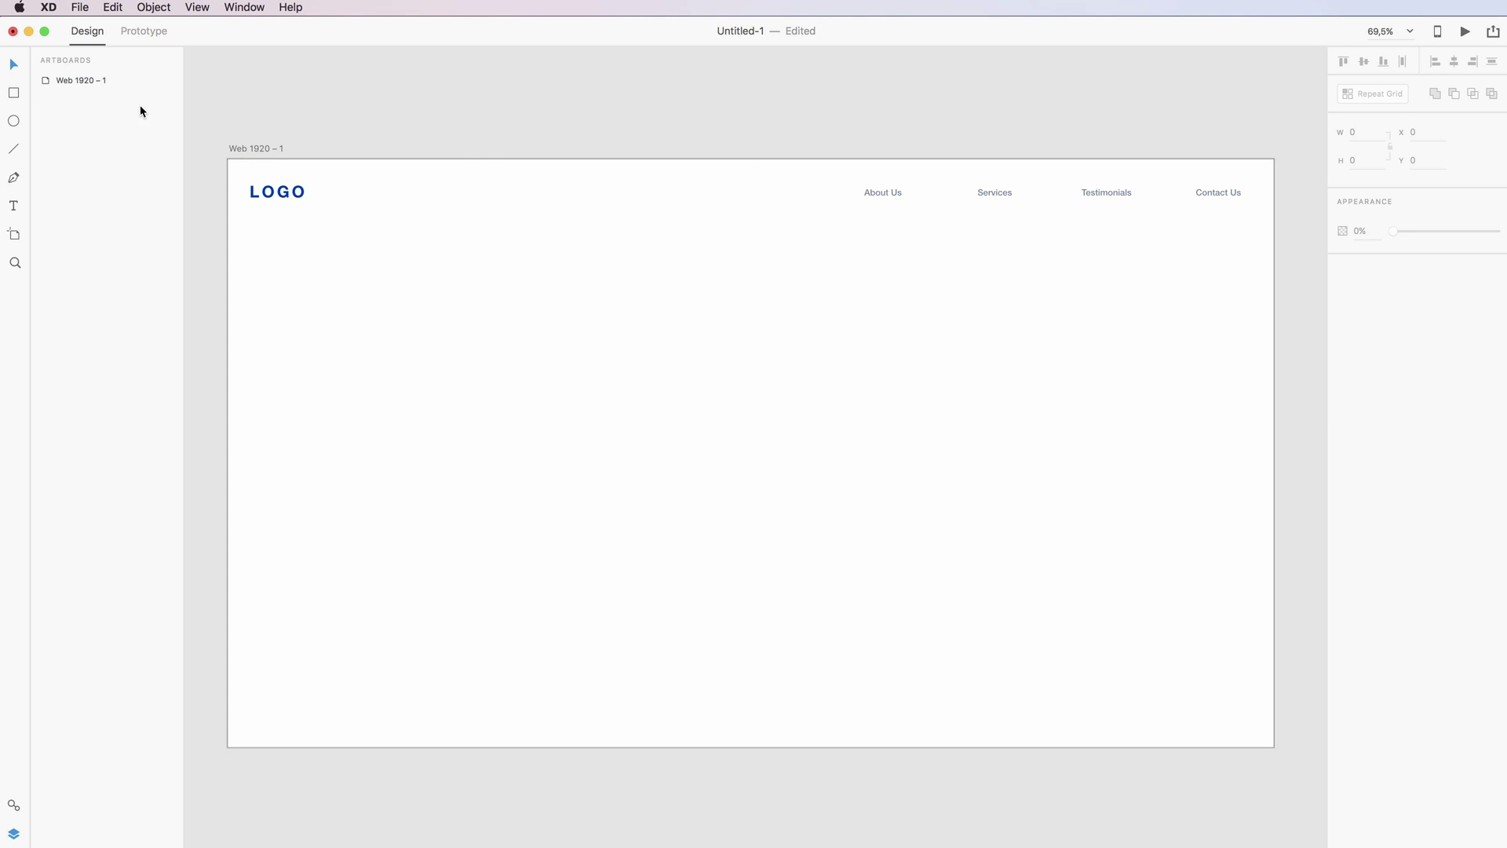
Fill the background Rectangle 1 with bright blue #0078FF.
click(424, 302)
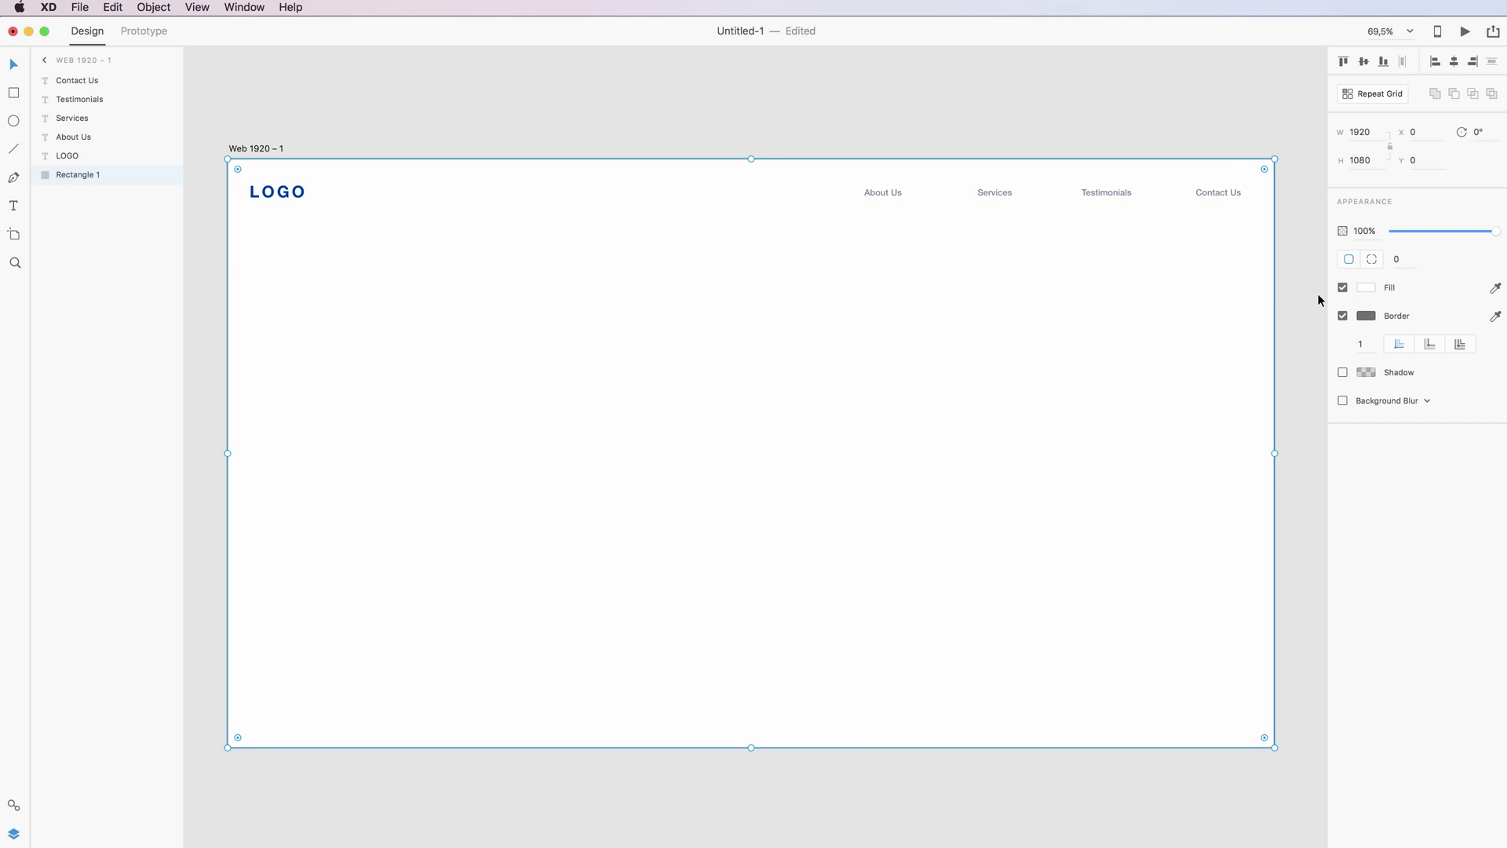
click(1368, 288)
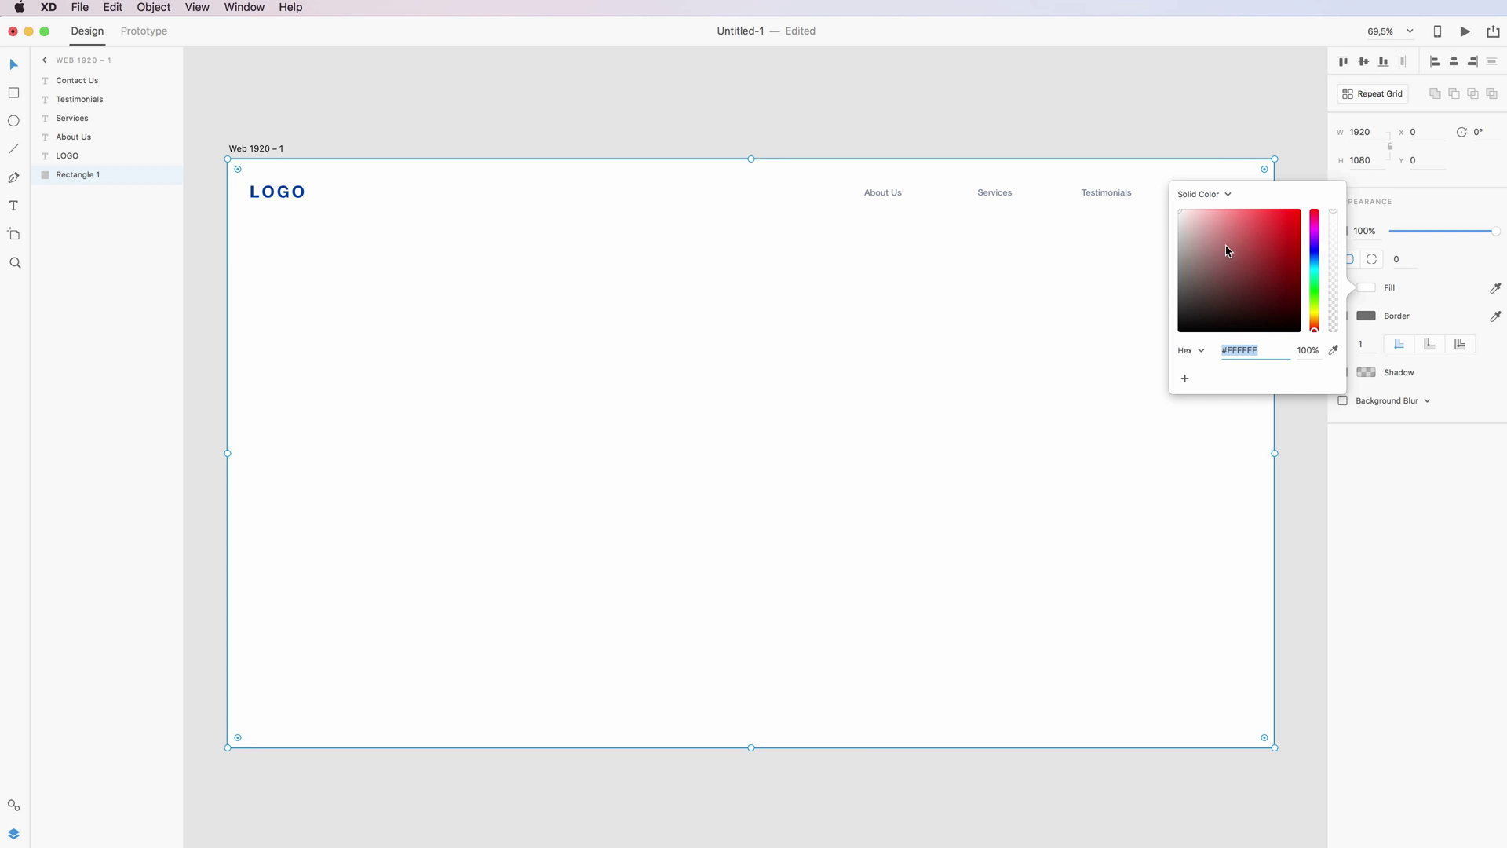
drag(1197, 238, 1165, 240)
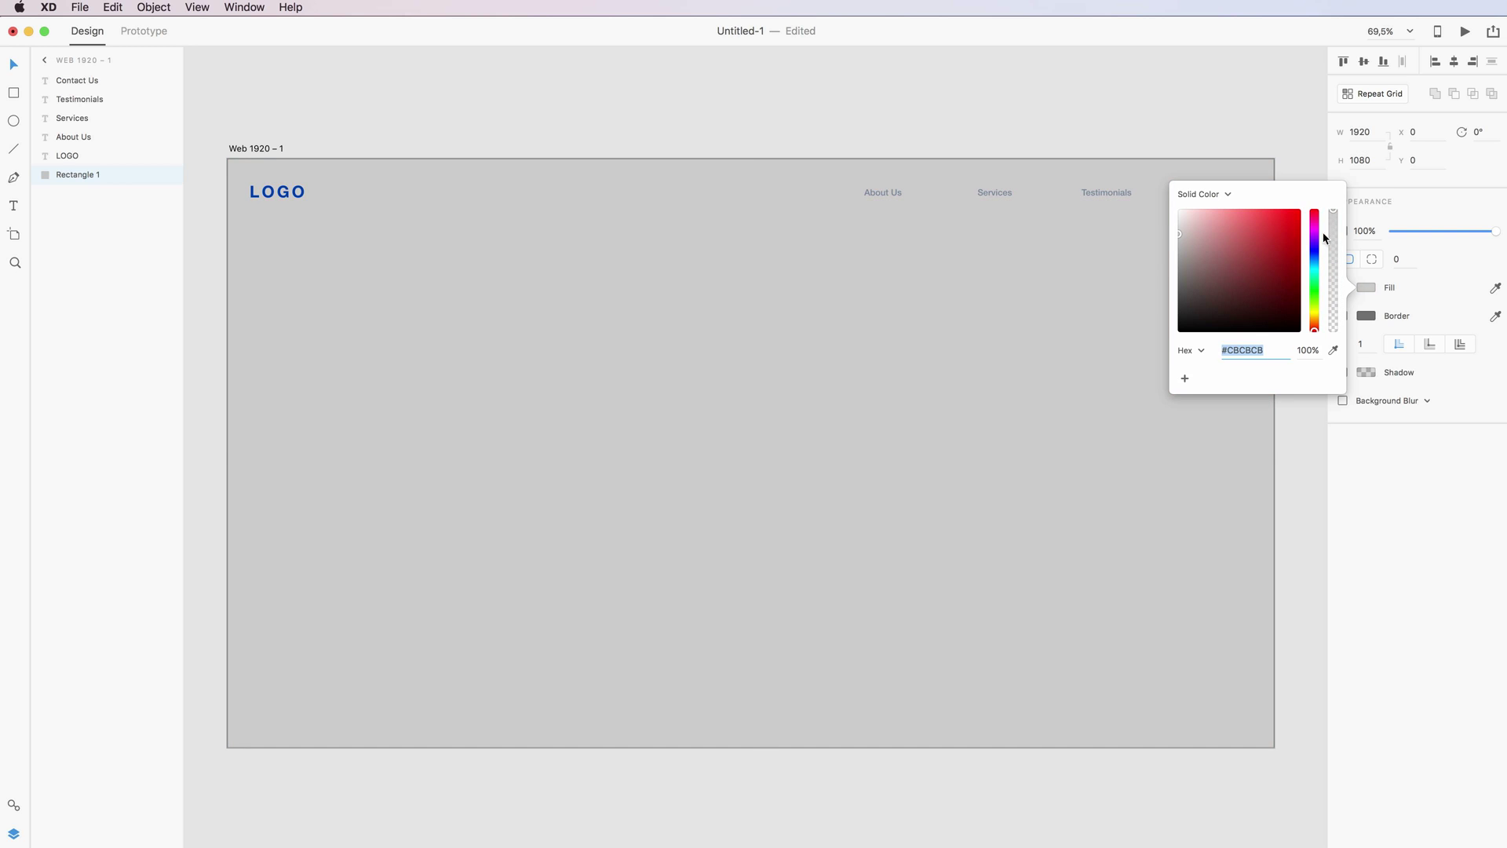
drag(1315, 249, 1315, 259)
click(1248, 222)
mouse_move(1248, 221)
mouse_down()
mouse_move(1256, 196)
mouse_move(1317, 184)
mouse_move(1287, 188)
mouse_move(1332, 241)
mouse_move(1352, 209)
mouse_move(1332, 198)
mouse_up()
click(1085, 109)
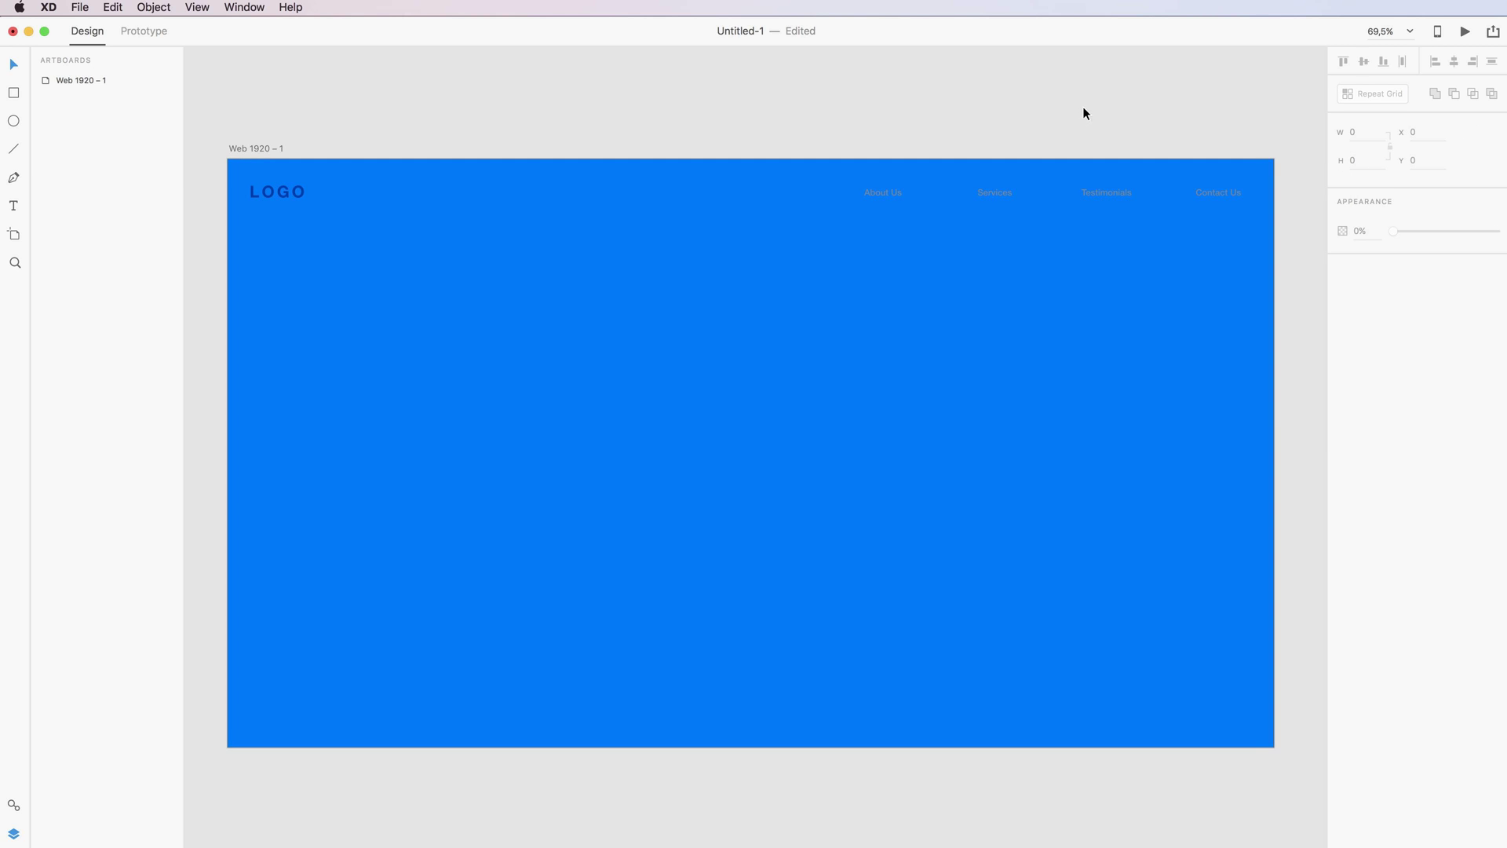
Make LOGO and the four nav links white (ffffff), then copy LOGO to X 835, Y 426.
click(268, 195)
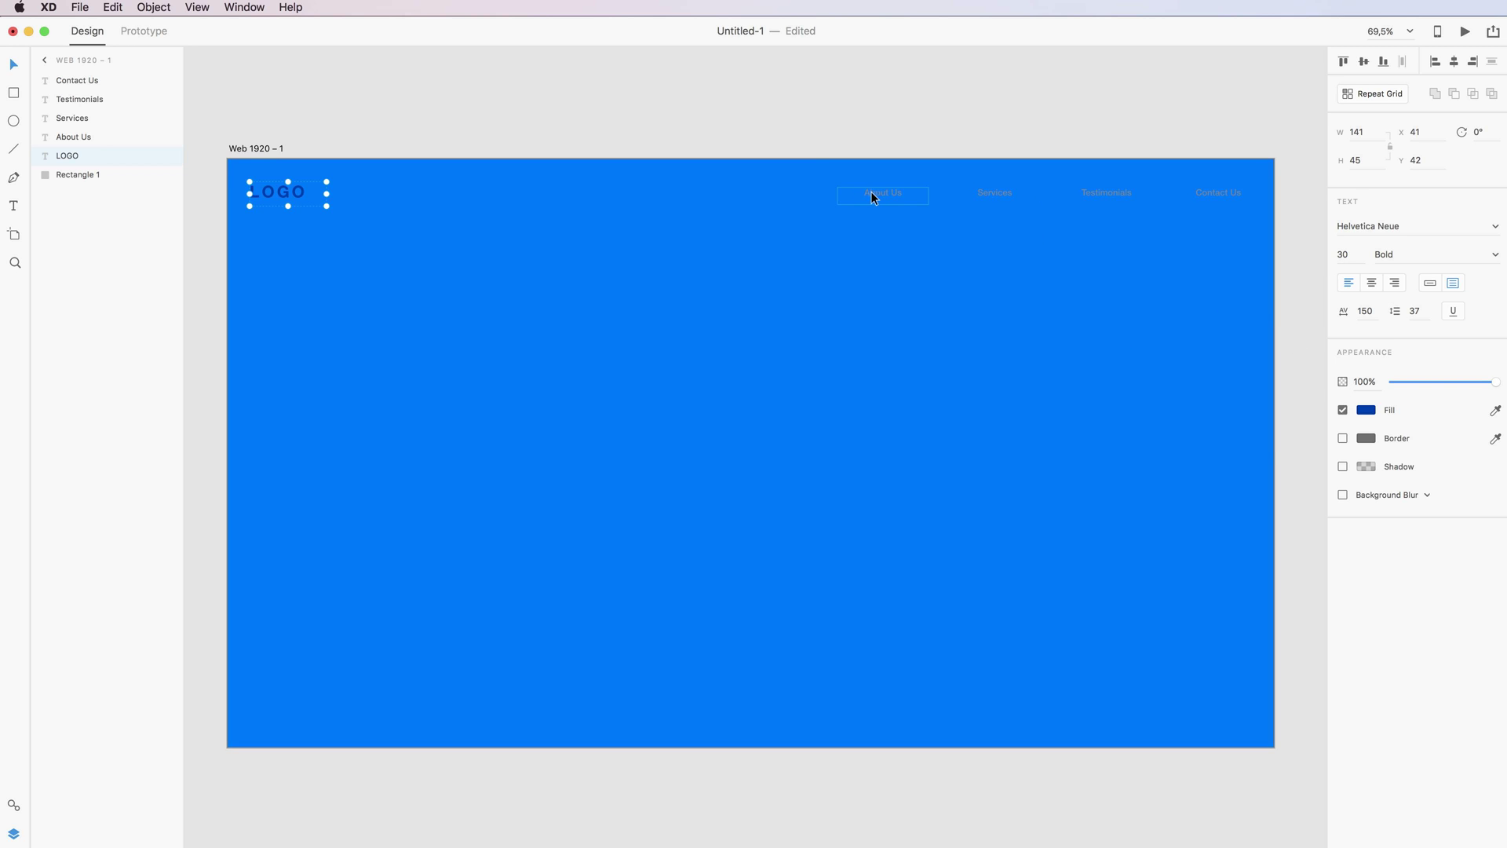
drag(830, 131, 1266, 228)
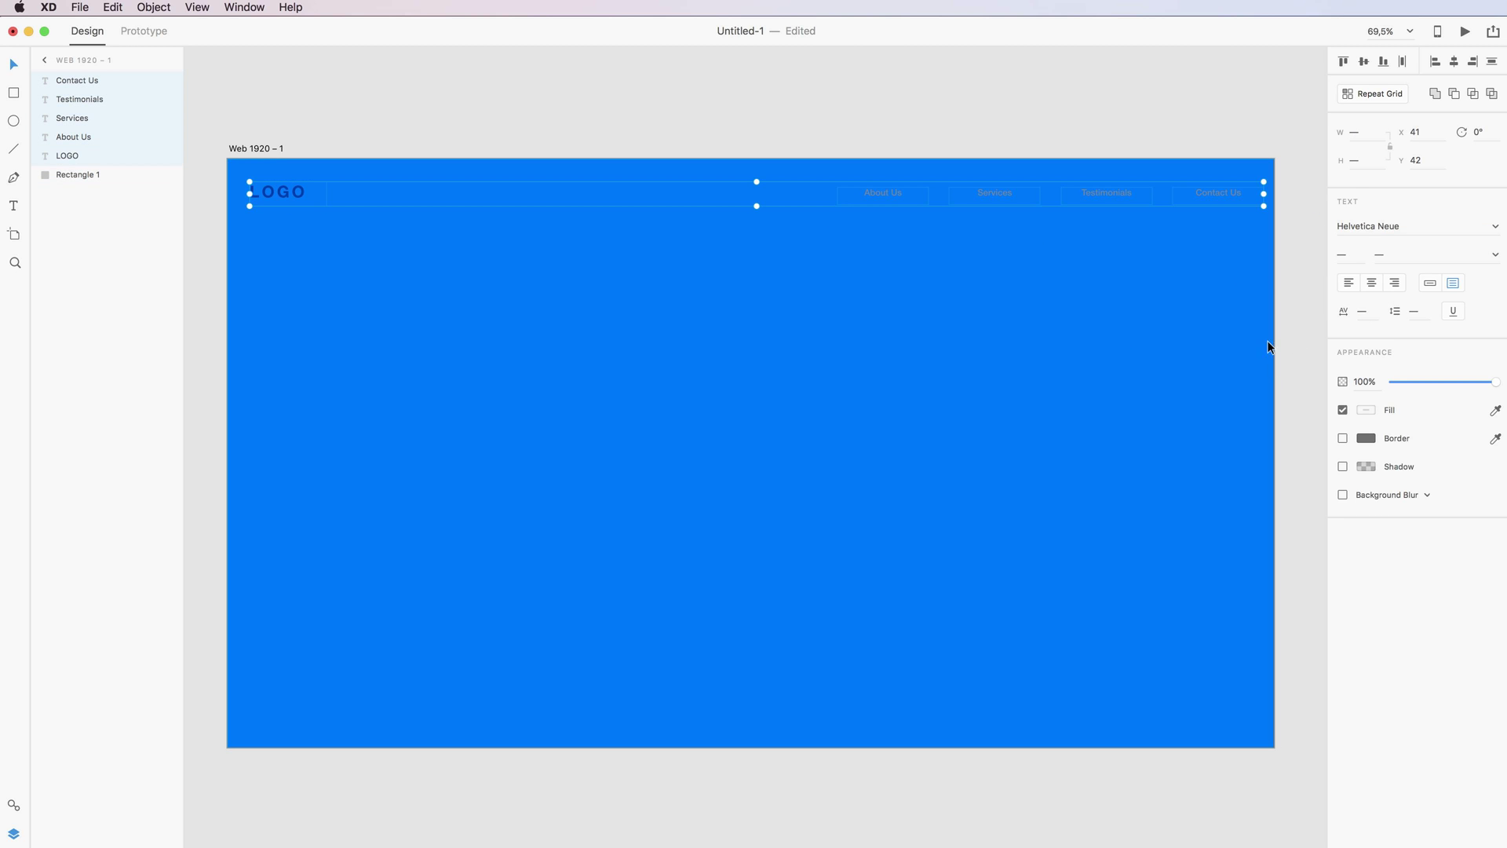
click(1372, 410)
text(ffffff)
key(Return)
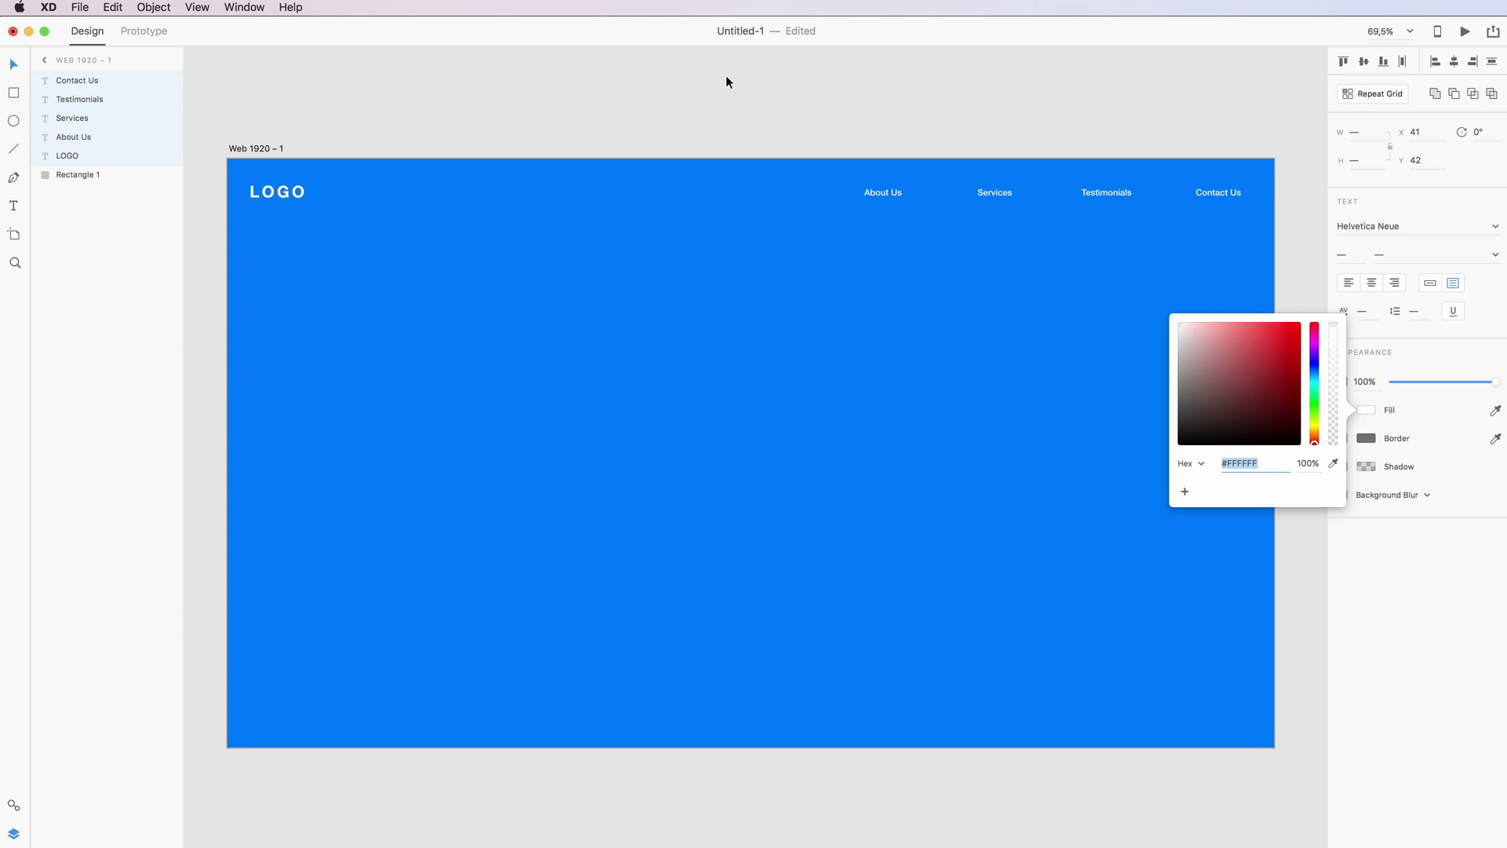
click(730, 82)
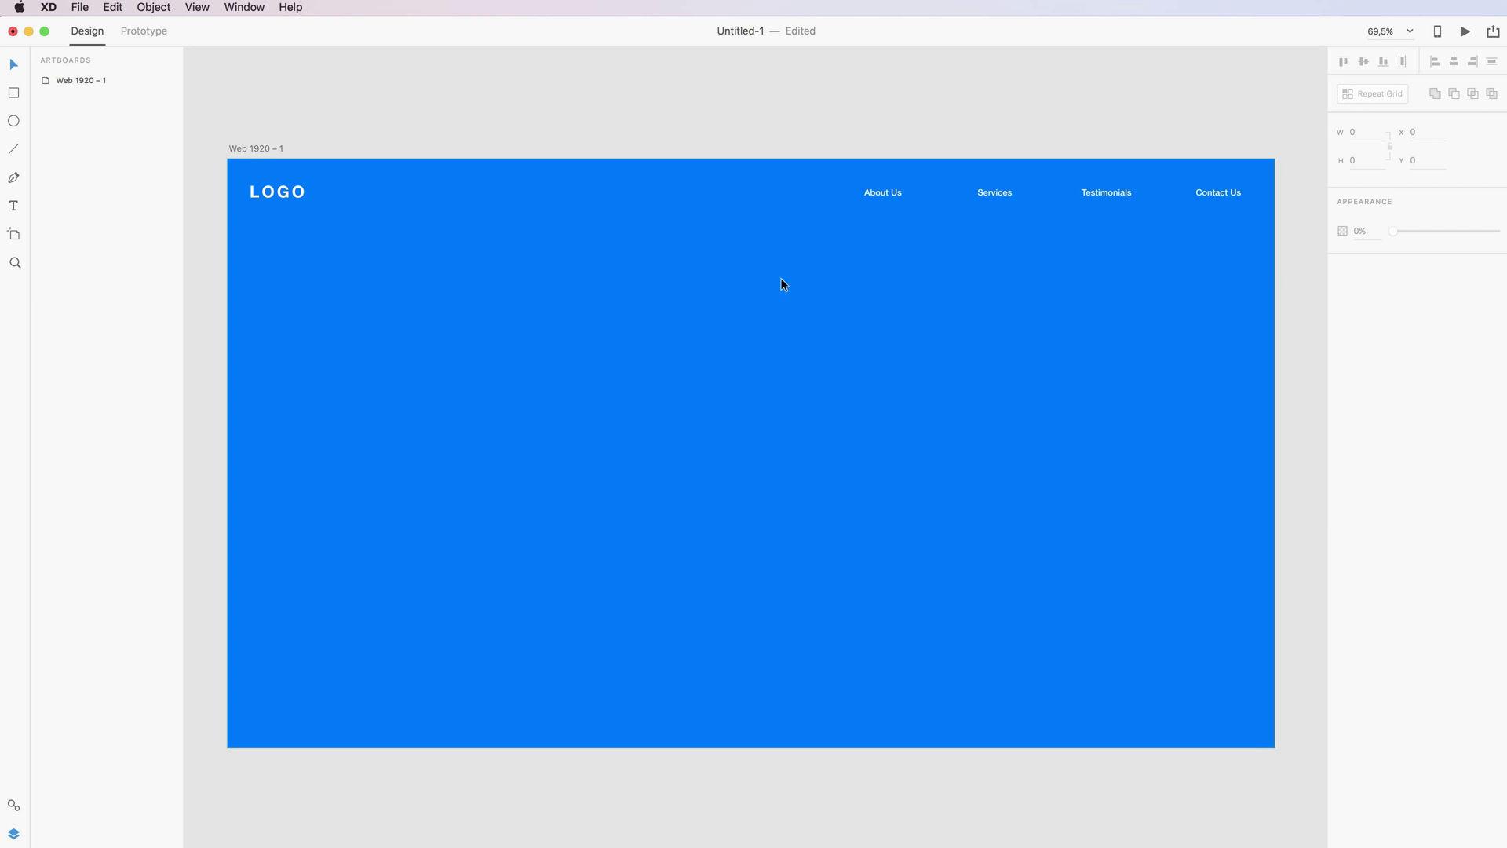
key(Tab)
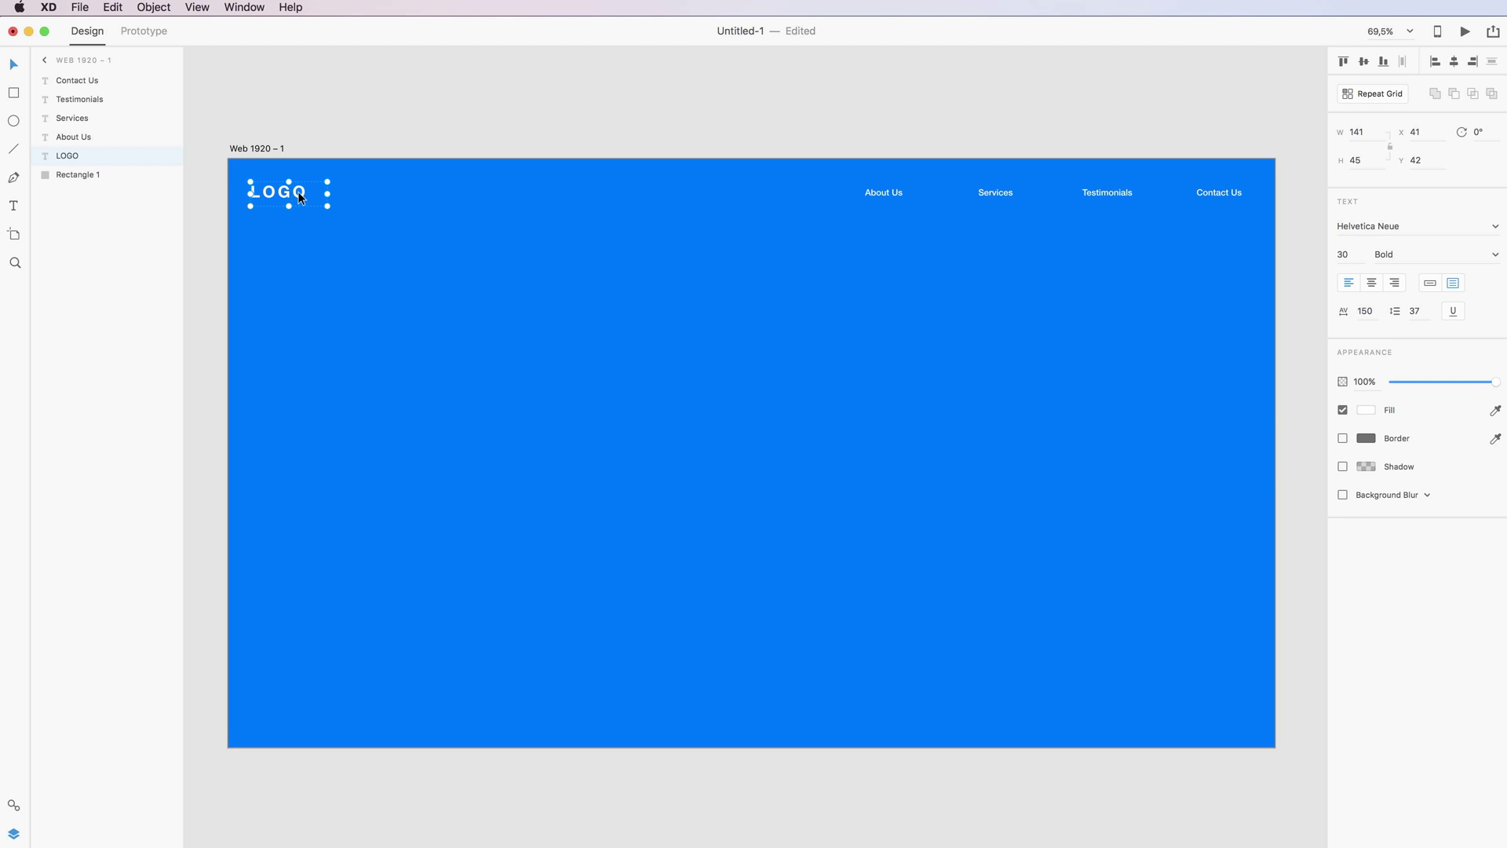
drag(290, 193, 723, 398)
Retype the duplicated text as 'Your journey begins here...'.
double_click(723, 398)
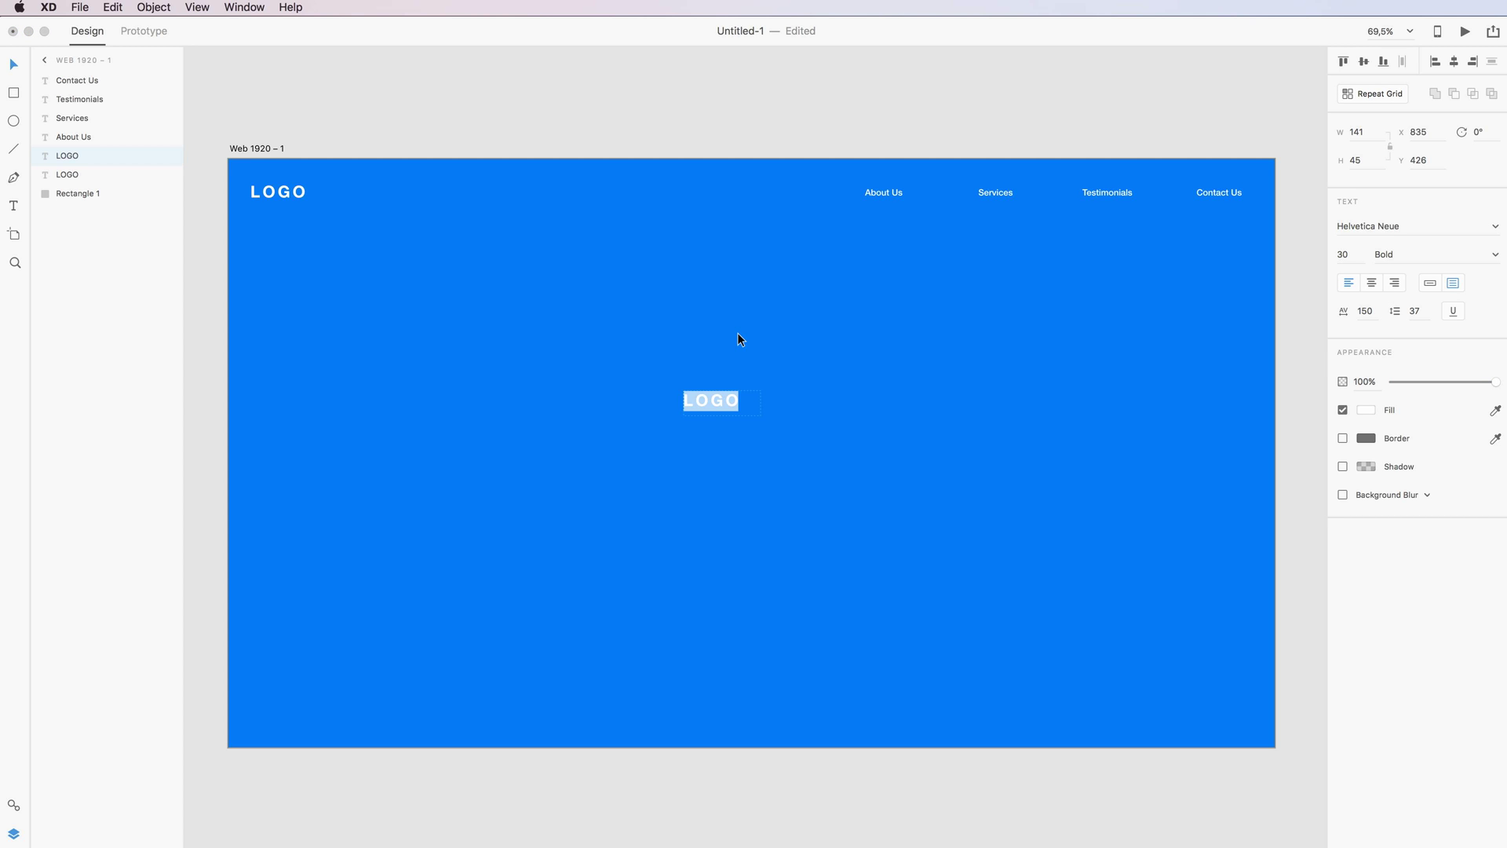
text(Your jour)
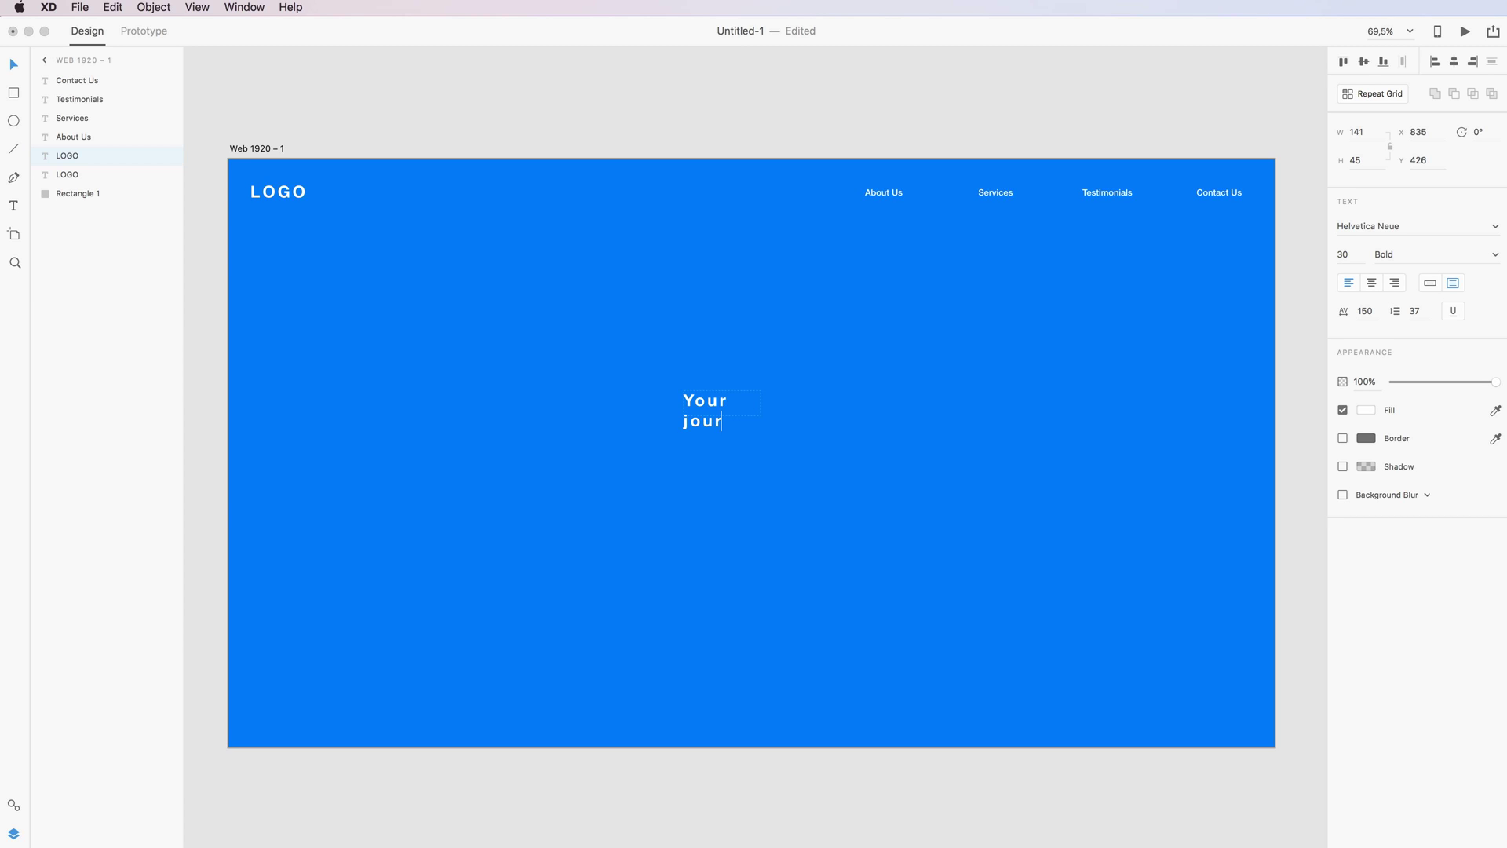
text(ney begins here...)
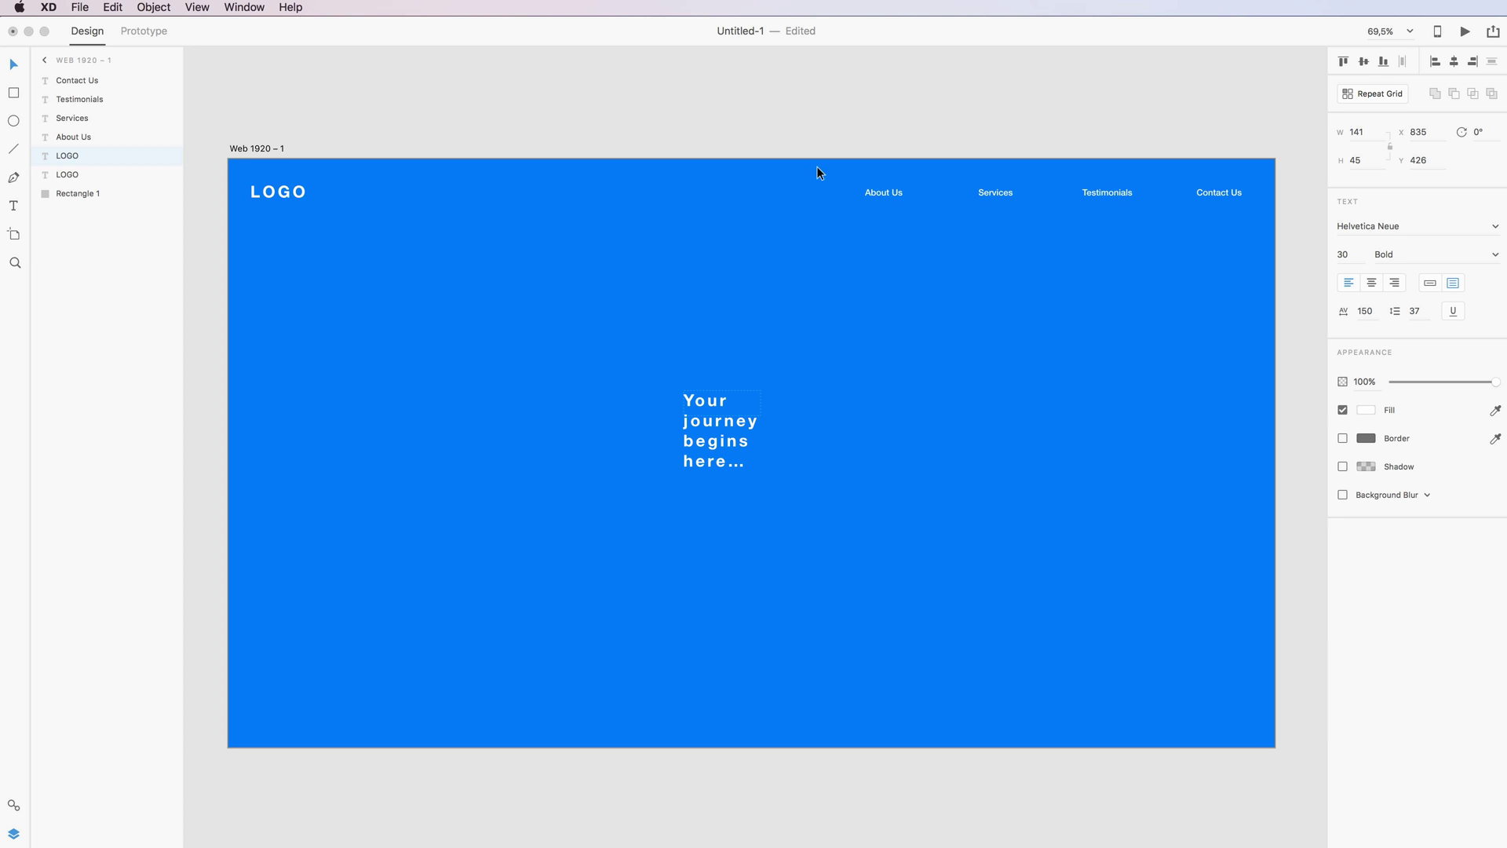
key(Escape)
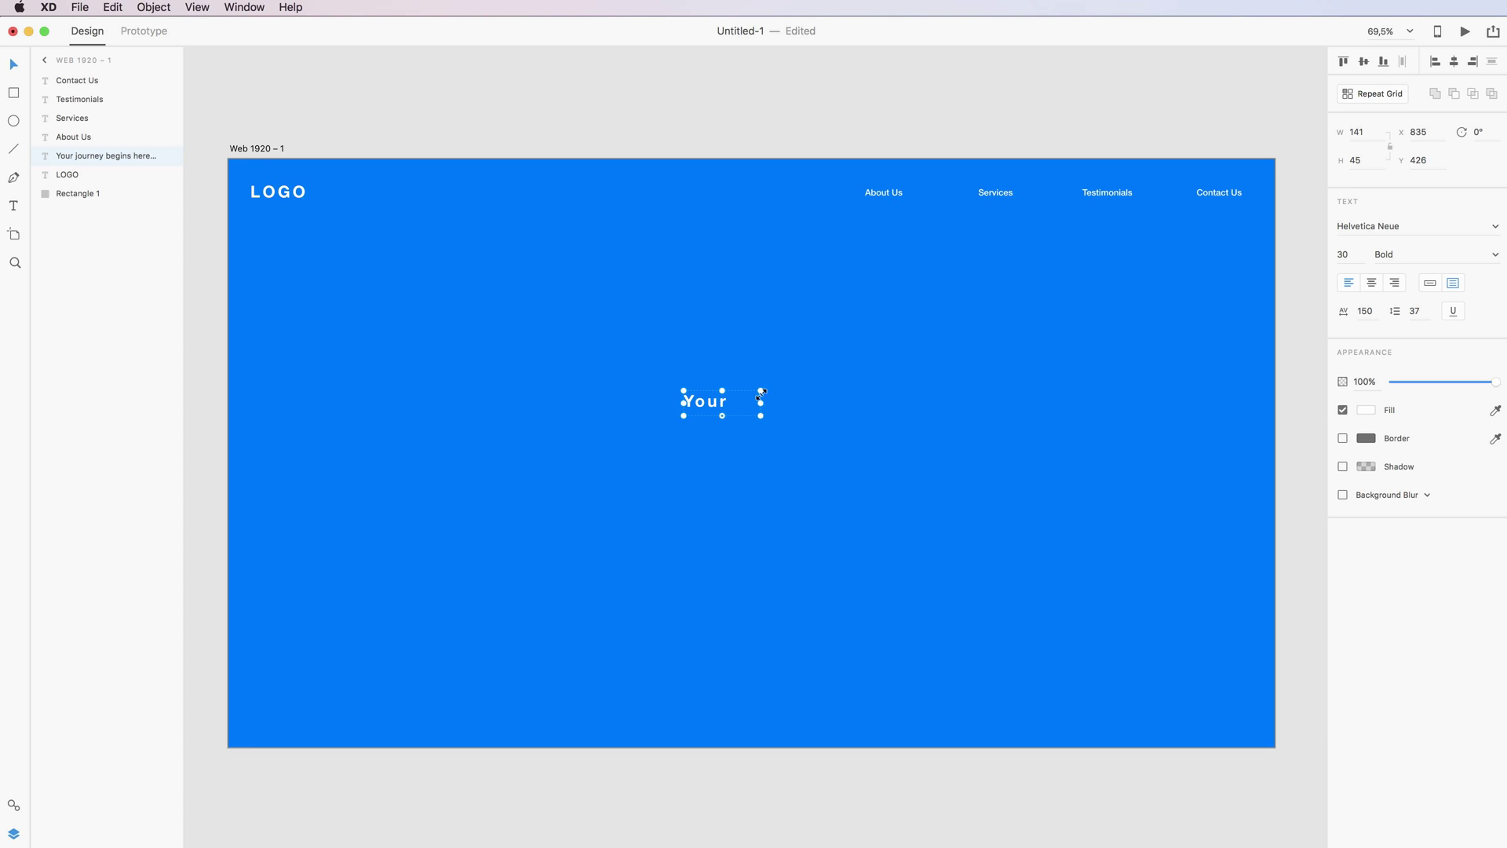
Widen the headline box and raise its font size from 30 to 70.
drag(761, 396, 1136, 398)
key(shift+Up)
key(shift+Up)
key(shift+Up)
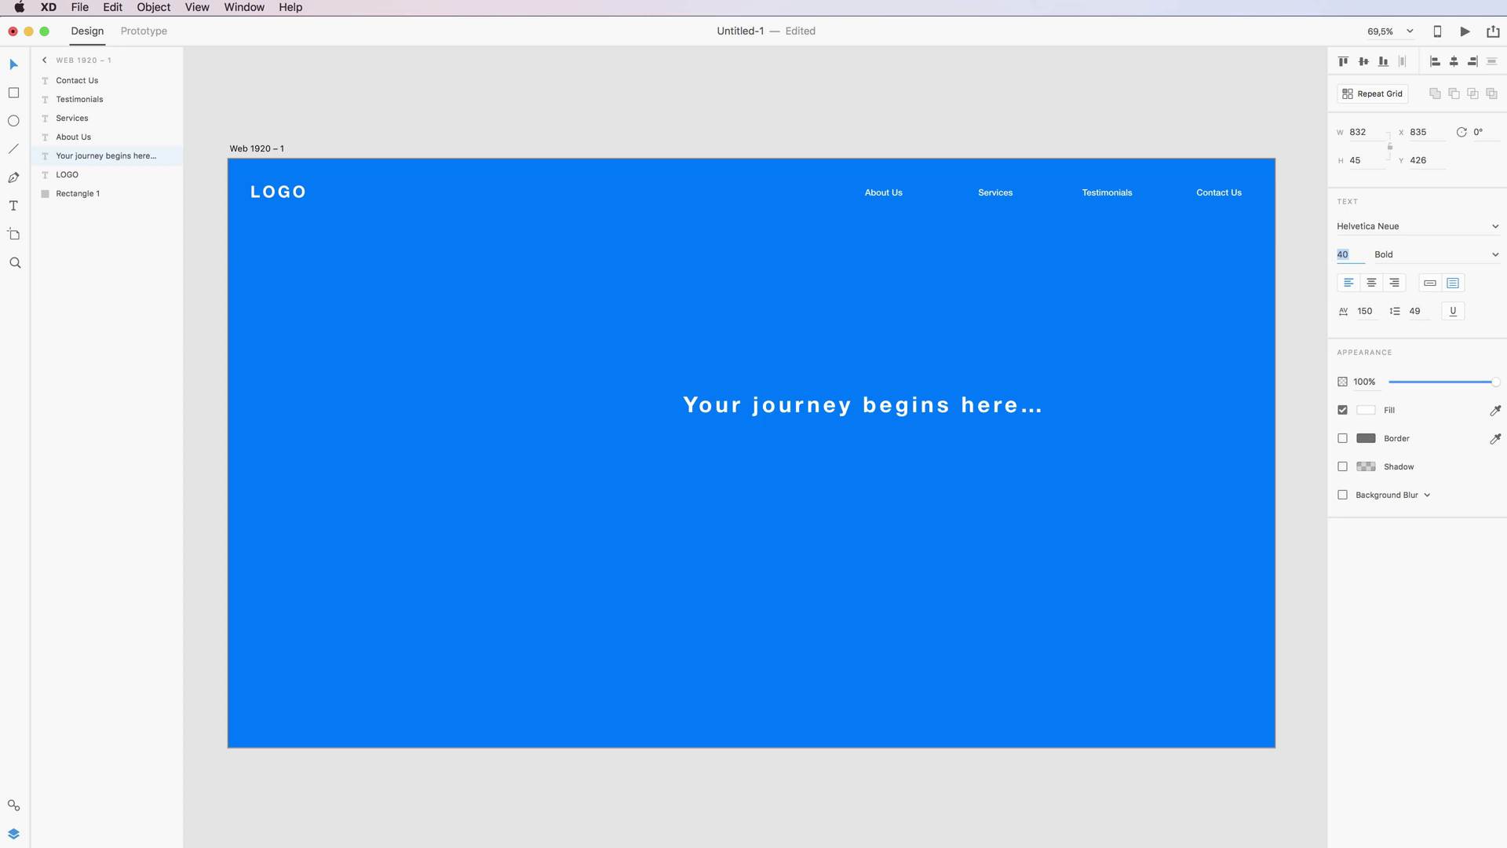
key(shift+Up)
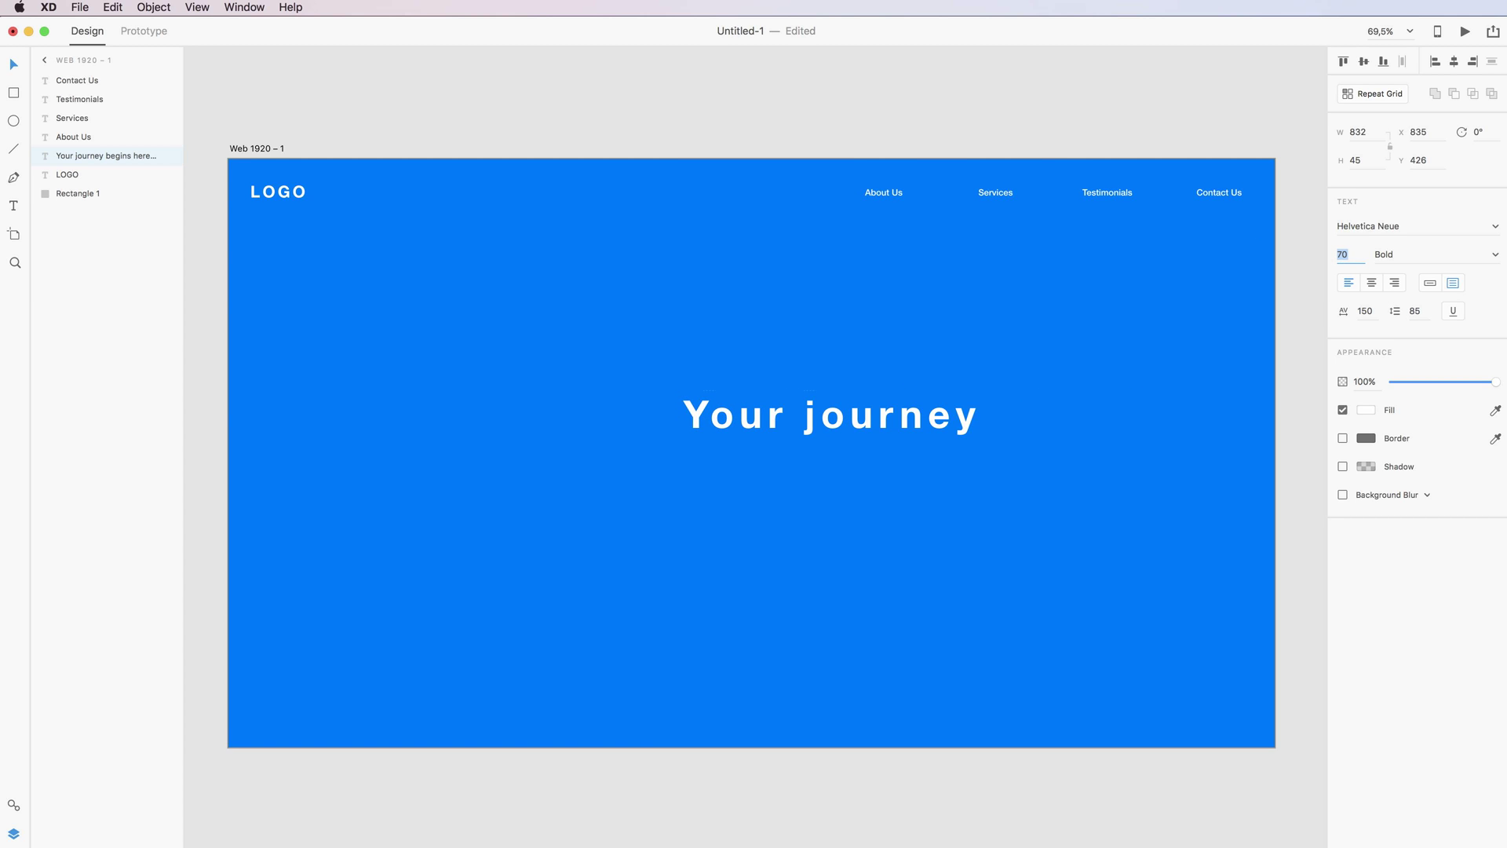
drag(683, 402, 359, 387)
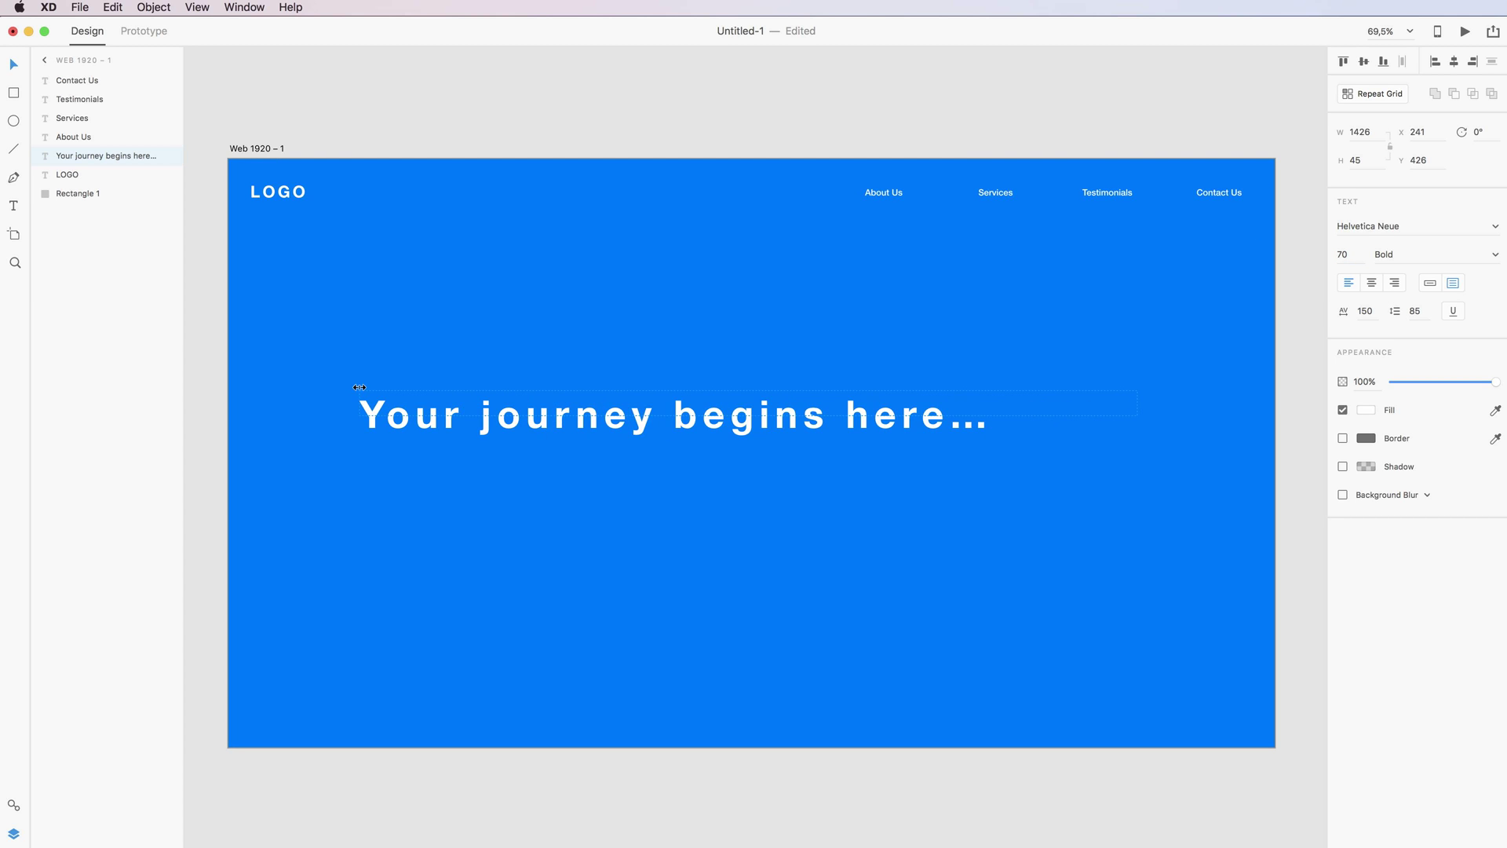
Centre-align the headline, centre it on the artboard, and reduce letter spacing to 10.
click(1372, 283)
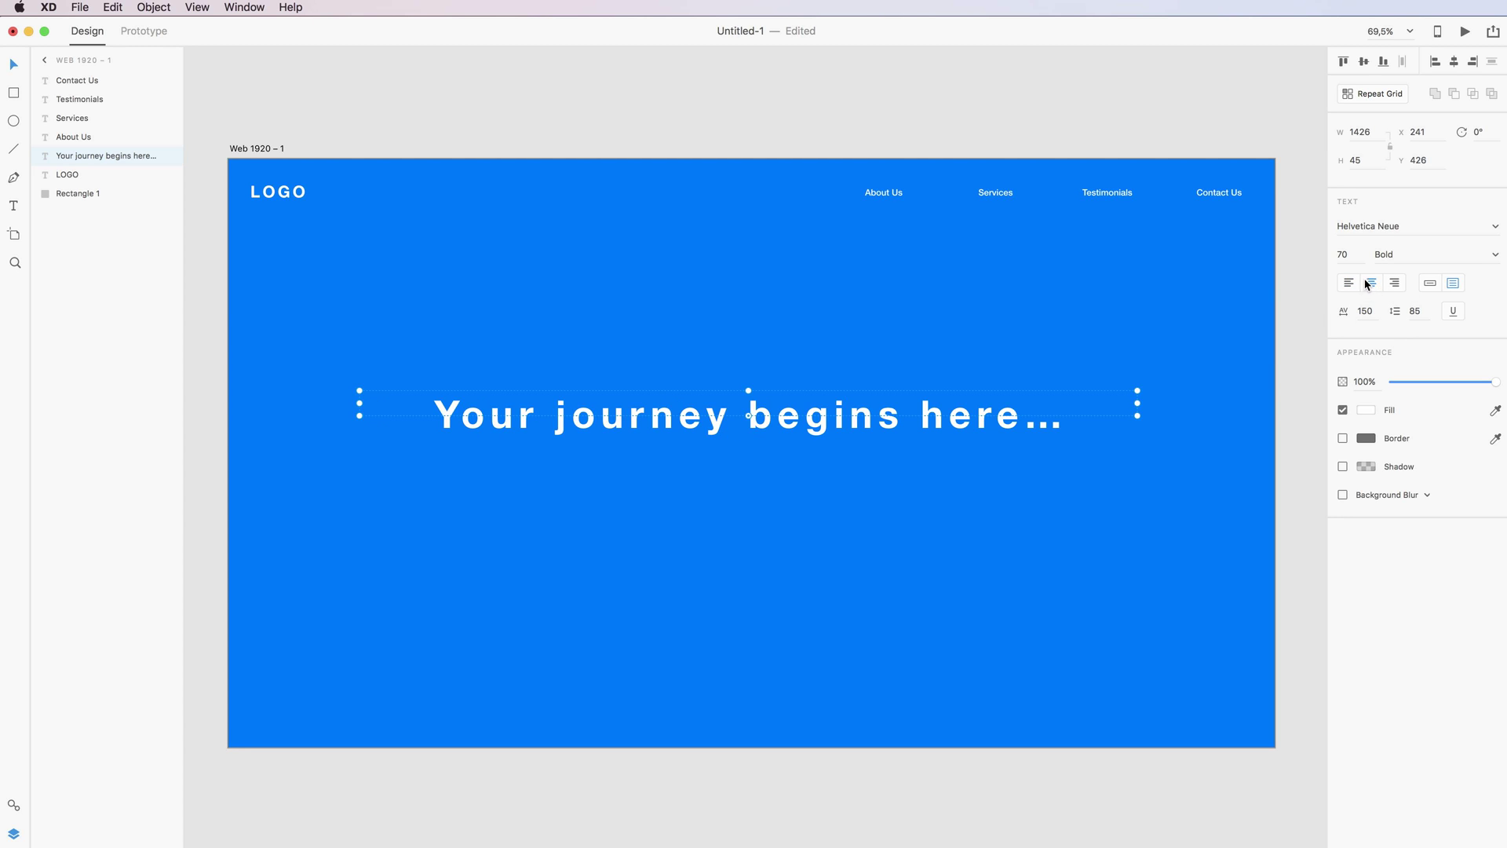
click(1454, 63)
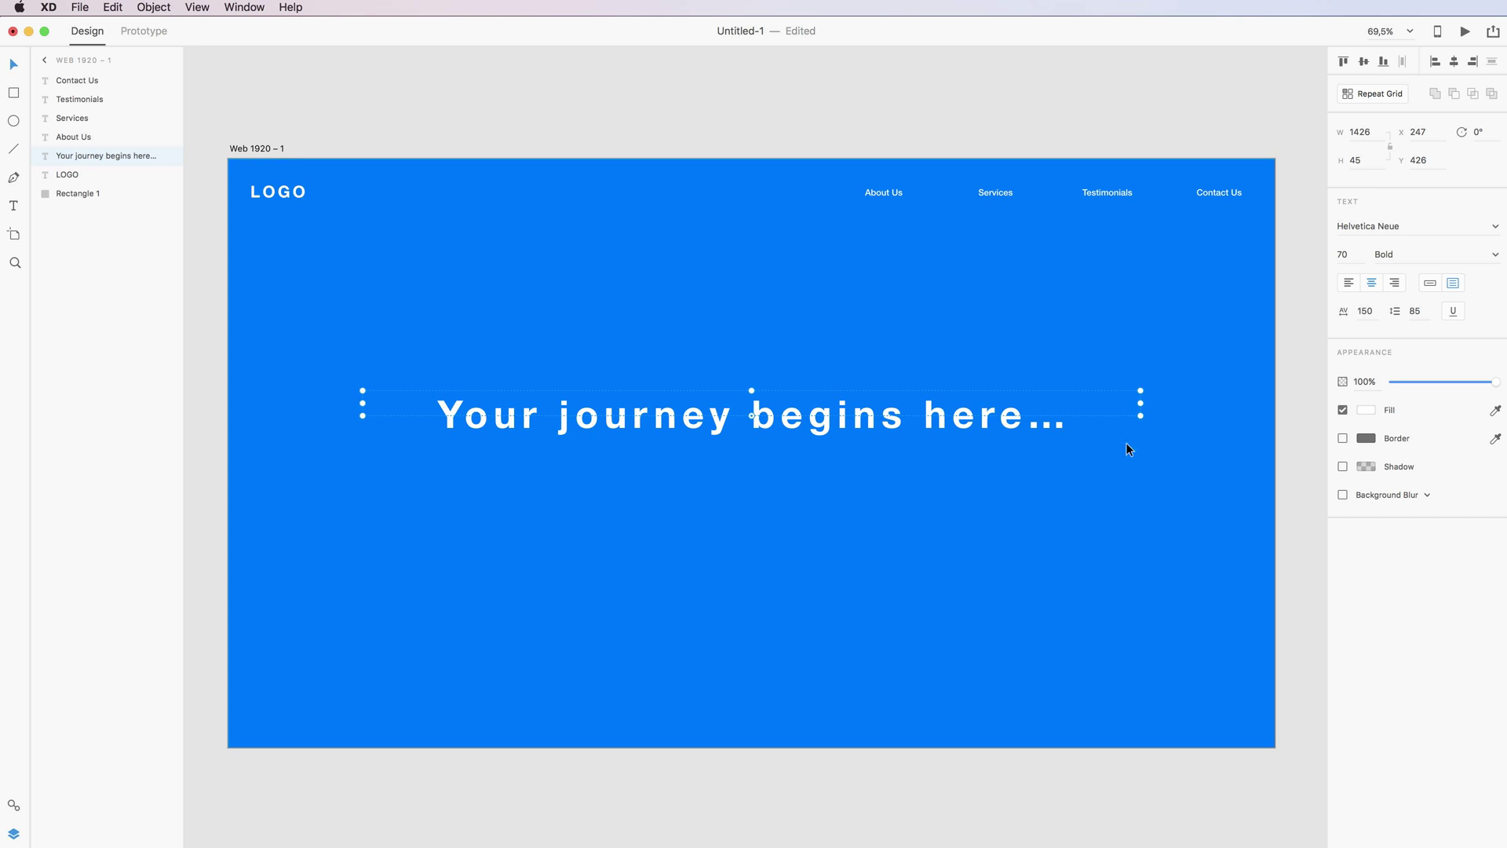
click(1360, 313)
key(shift+Down)
key(shift+Down)
key(shift+Down)
key(shift+Down)
key(shift+Down)
key(shift+Down)
key(shift+Down)
key(shift+Down)
key(shift+Down)
key(shift+Down)
key(shift+Down)
key(shift+Down)
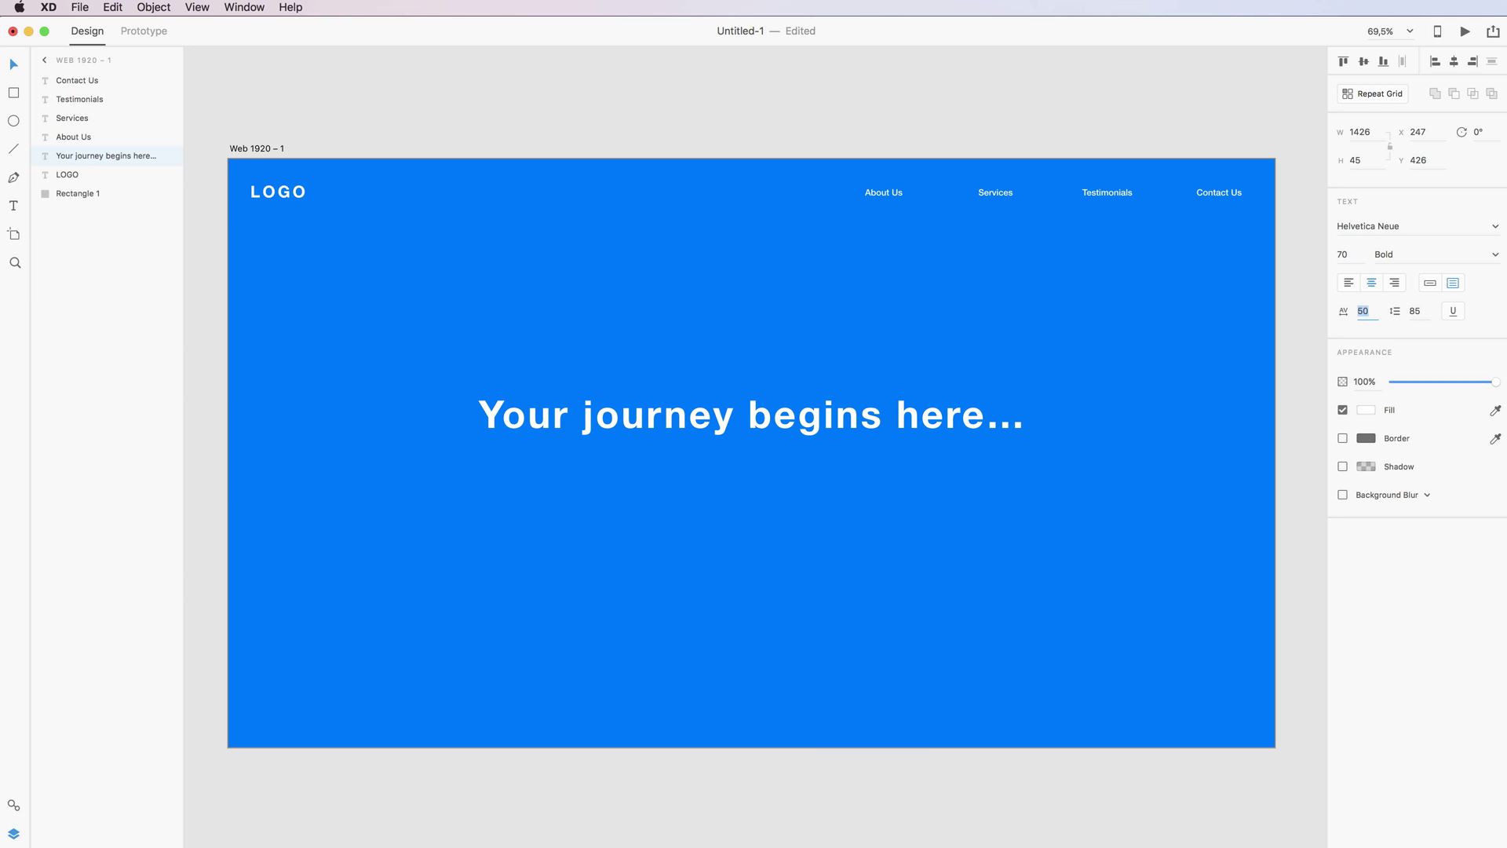
key(shift+Down)
key(shift+Down)
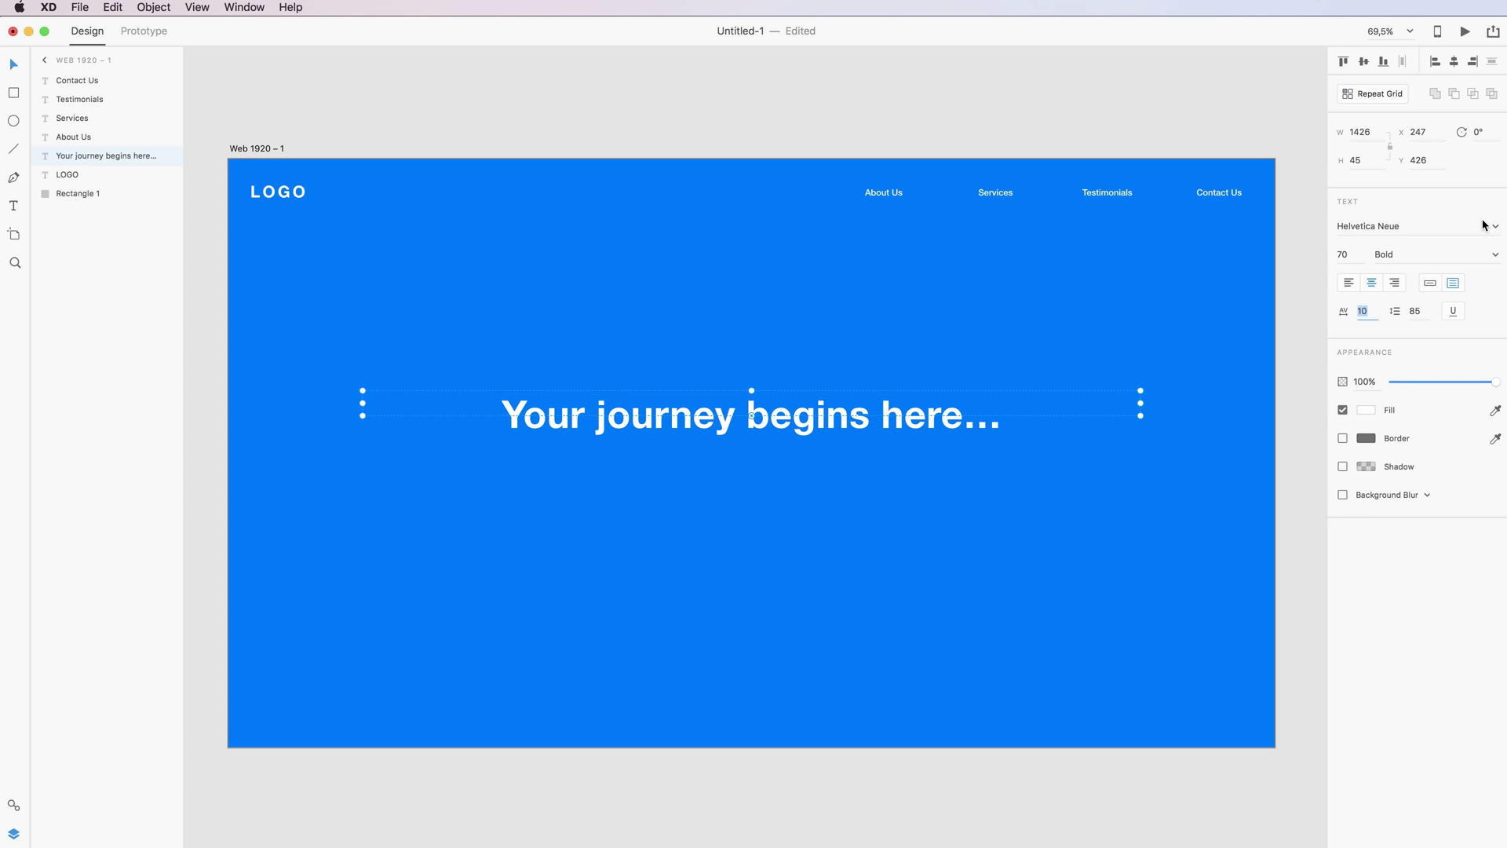
Make the headline Medium weight and nudge it slightly lower to Y 455.
click(1496, 254)
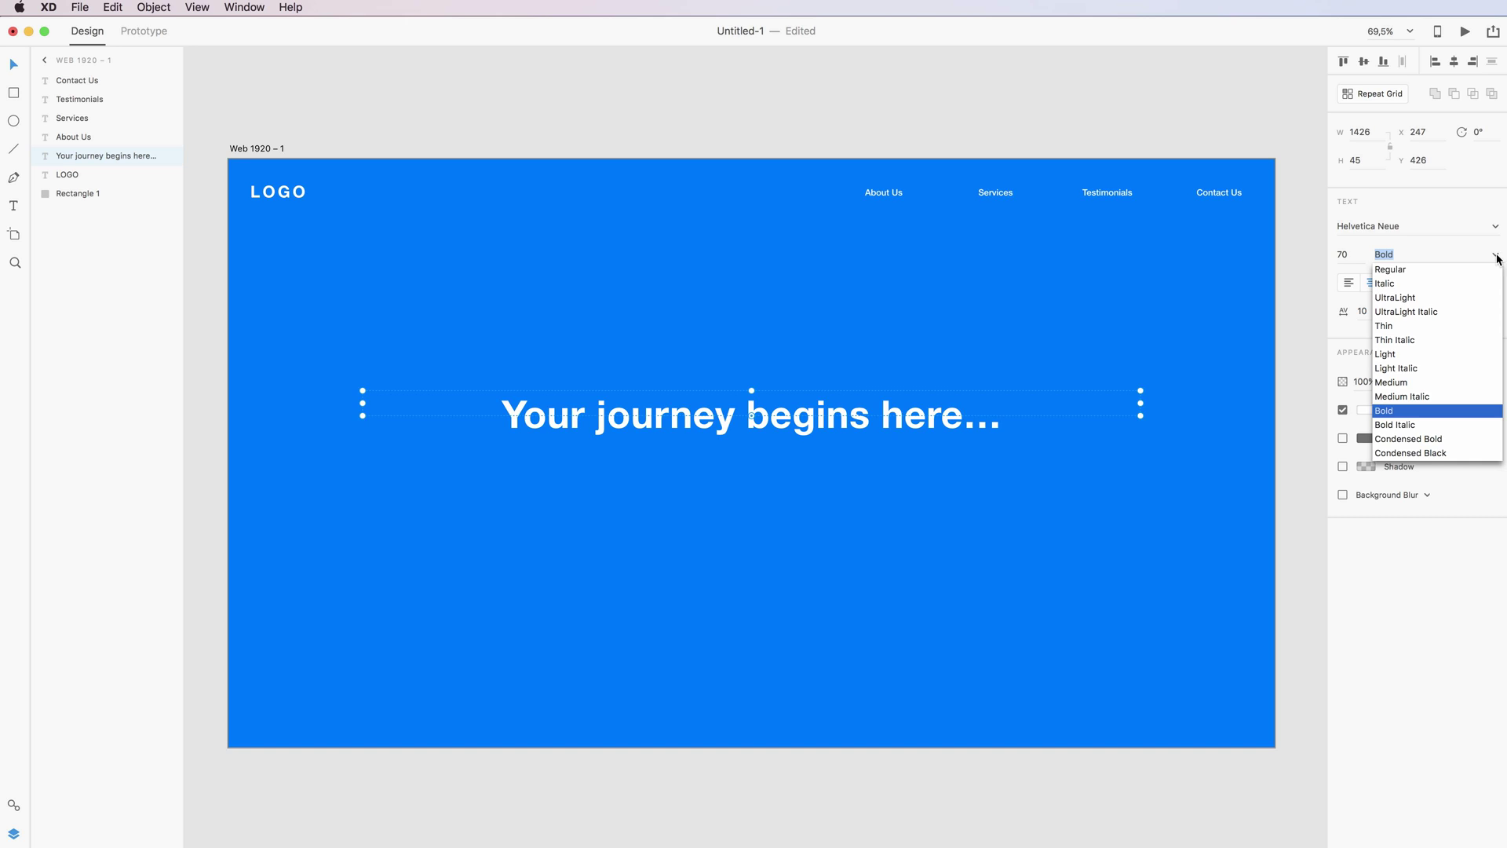
click(1399, 383)
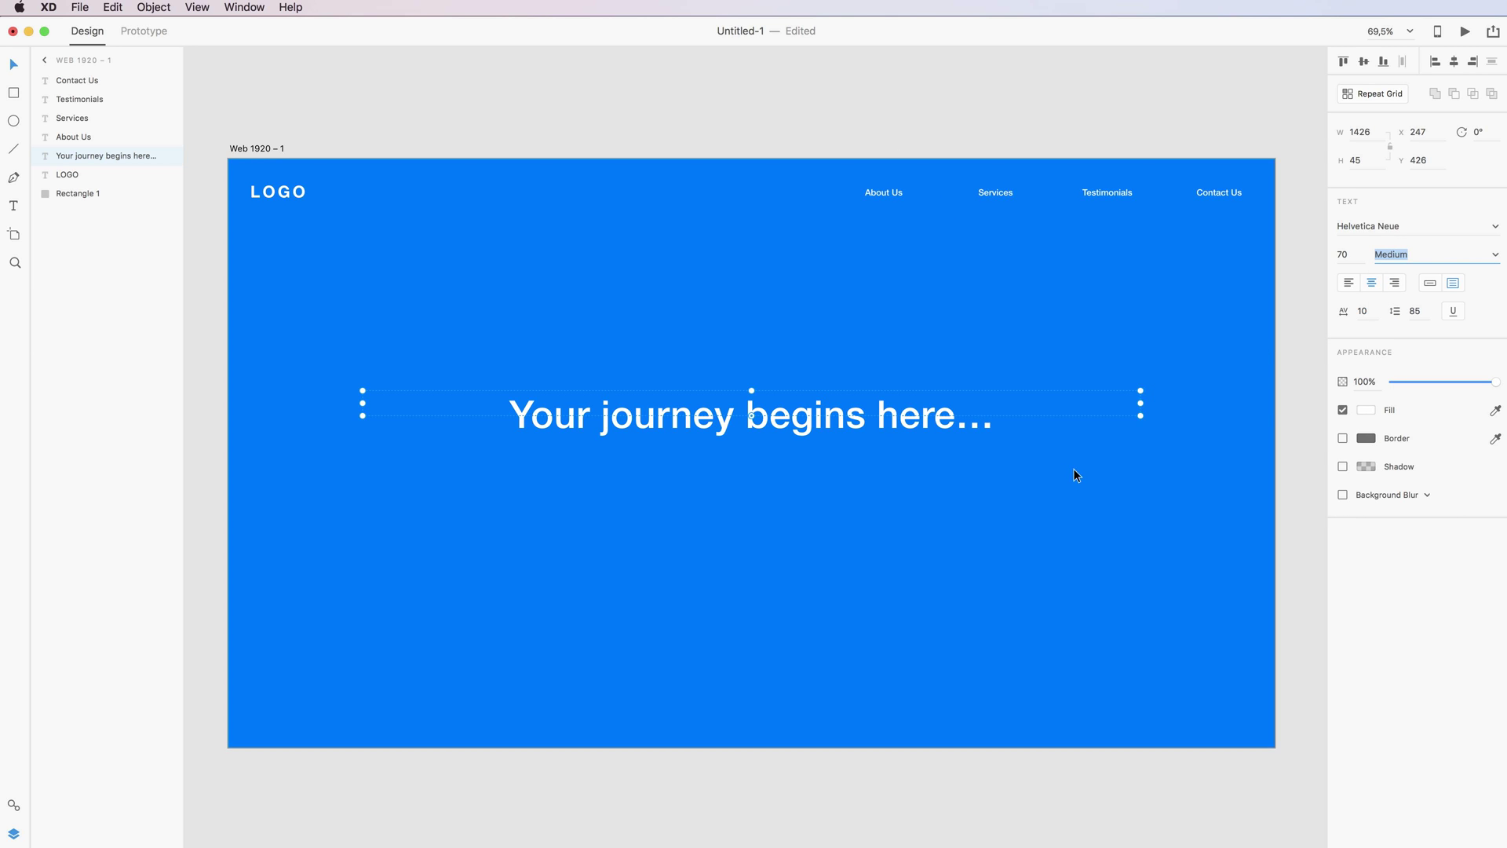
double_click(949, 415)
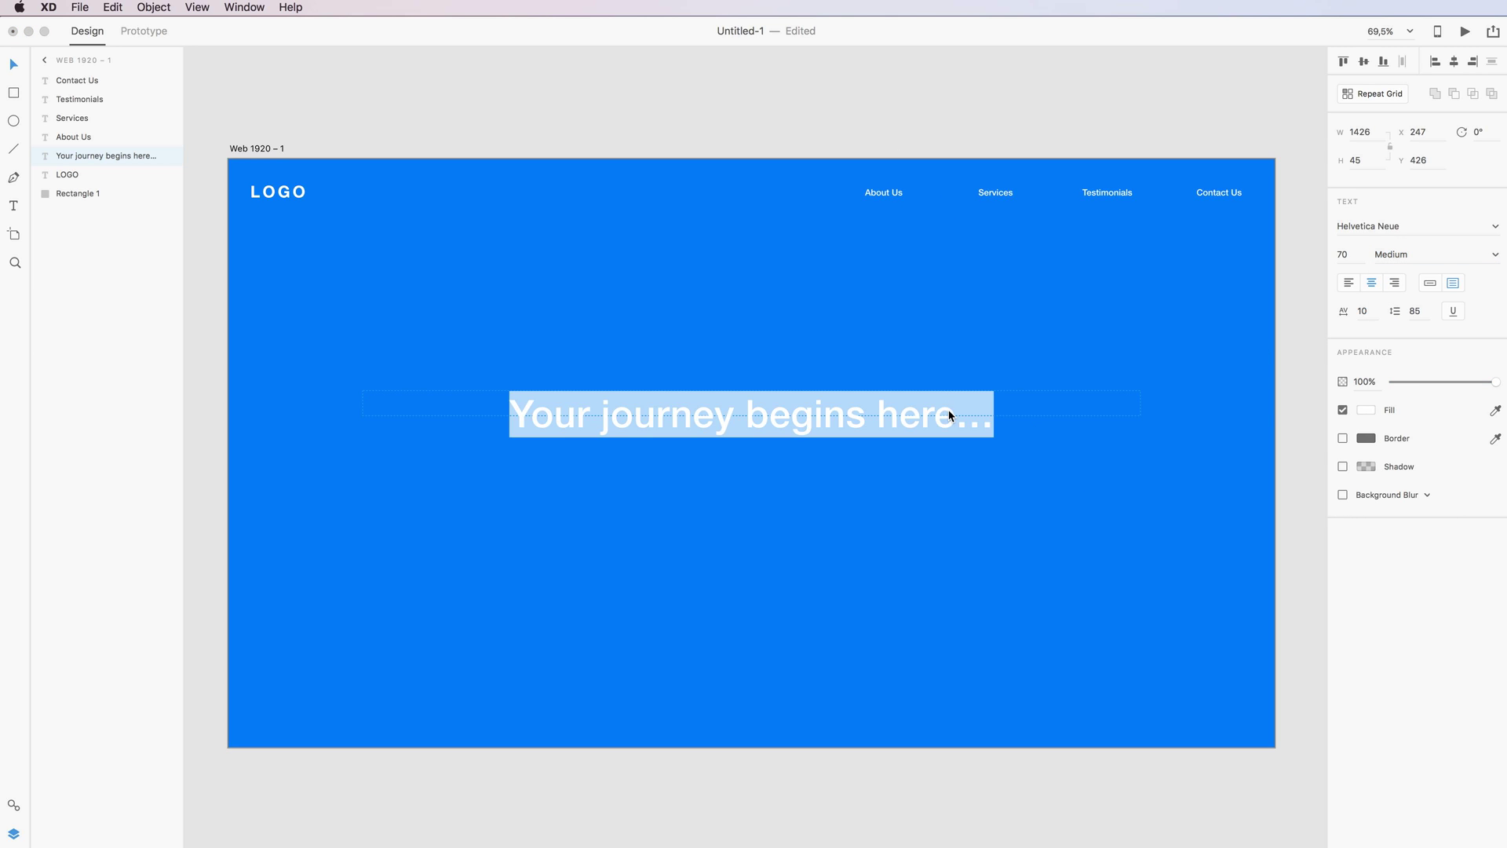
click(794, 93)
drag(801, 417, 802, 432)
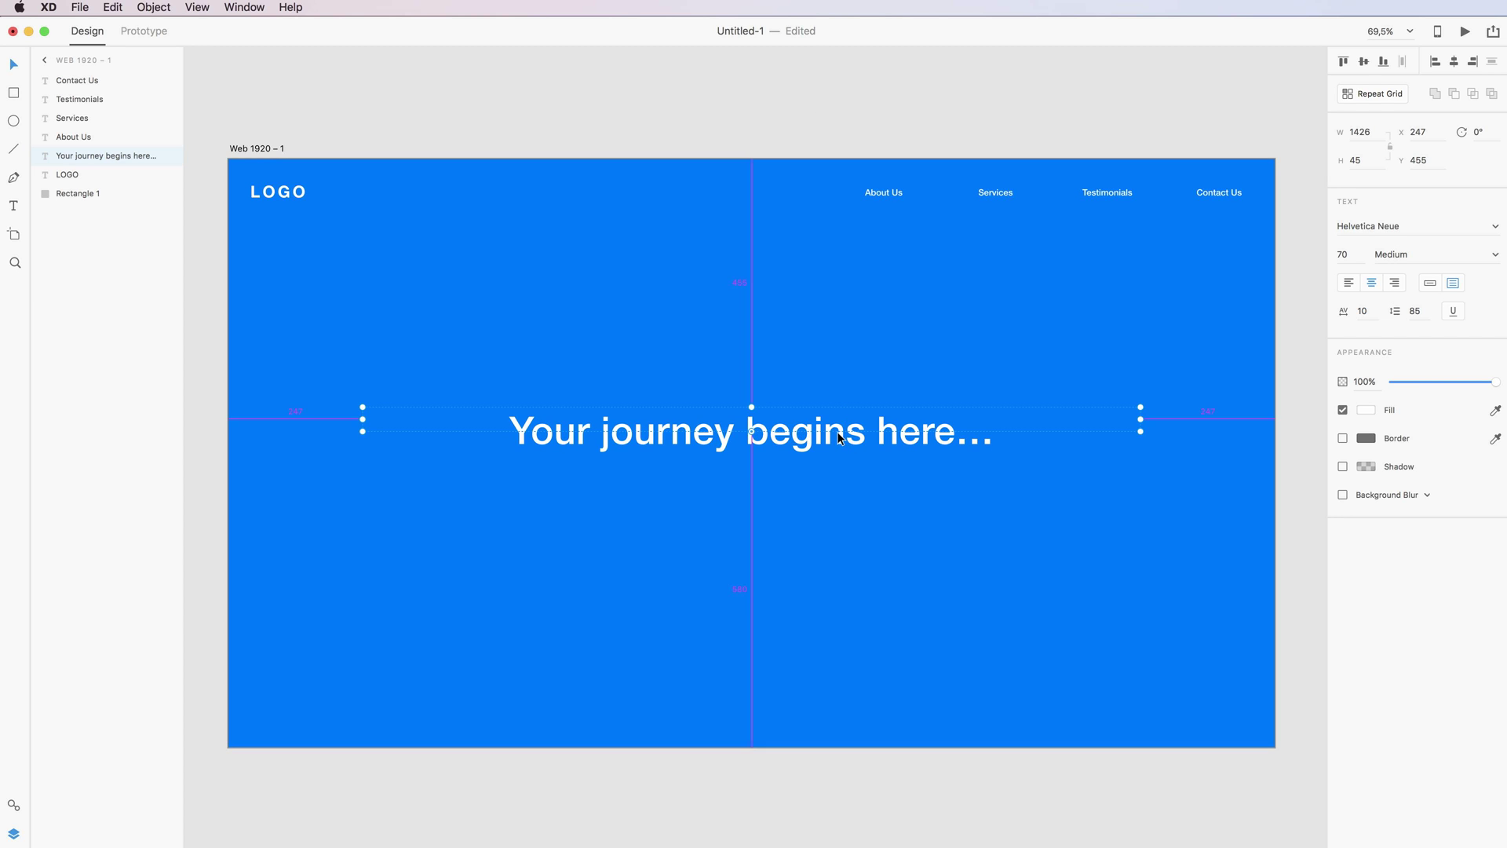
click(560, 123)
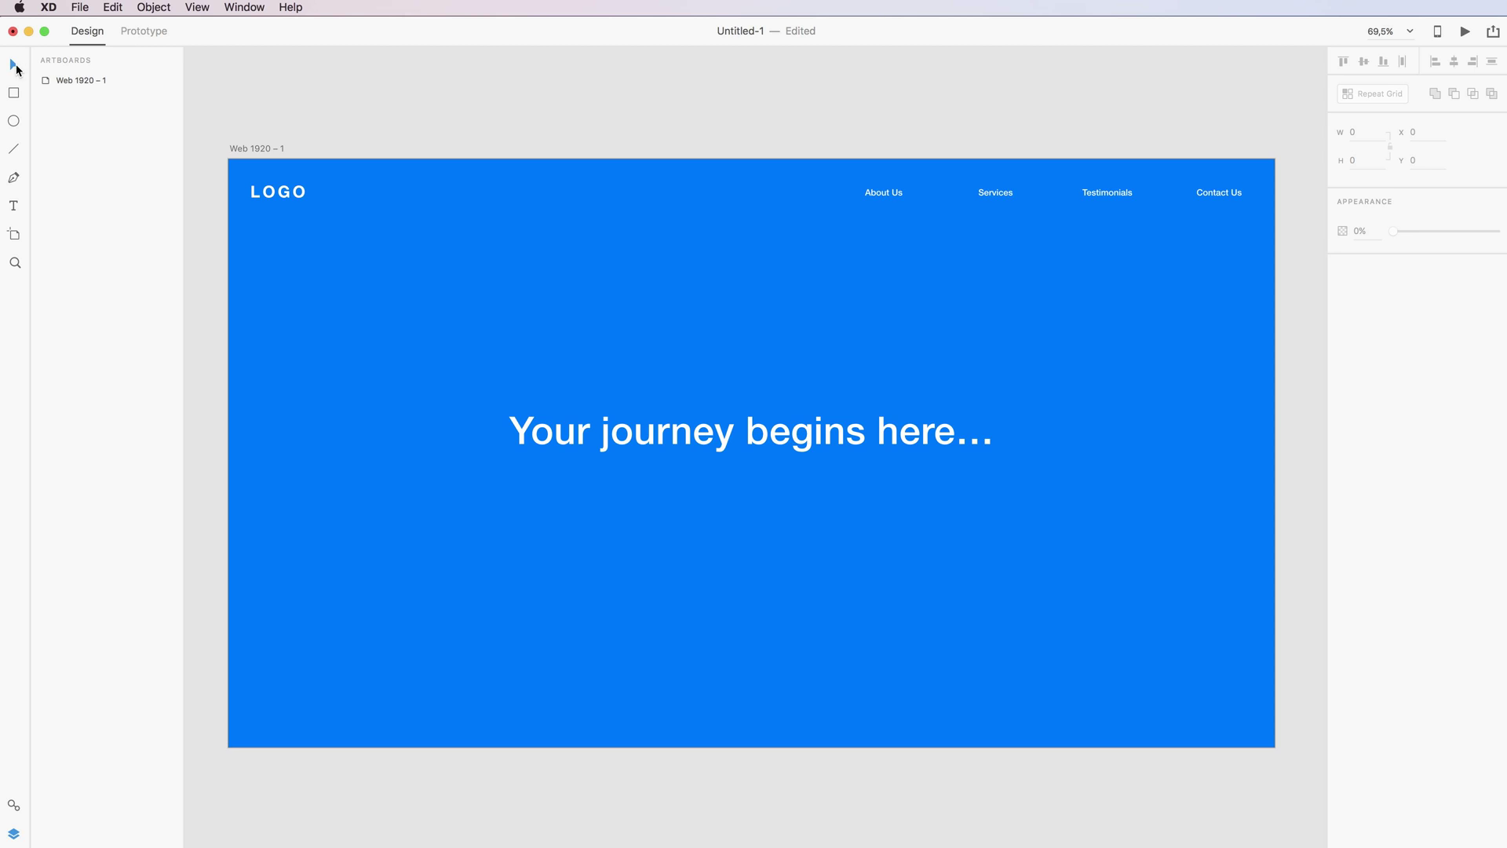
Draw a borderless 338×79 rectangle below the headline filled bright green #00FF93.
click(13, 93)
drag(651, 488, 834, 531)
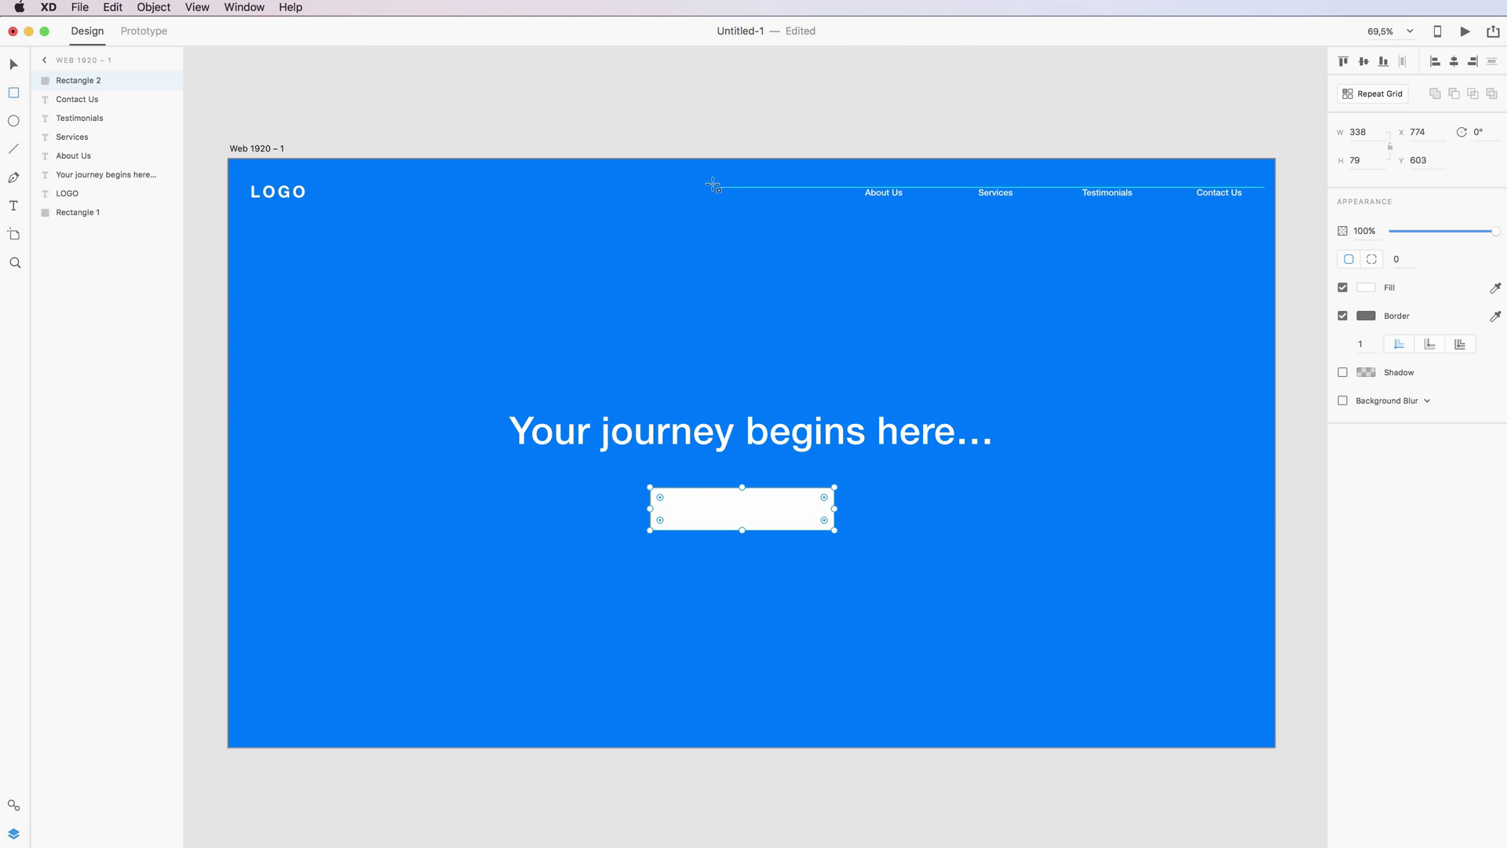
click(1342, 316)
click(1373, 288)
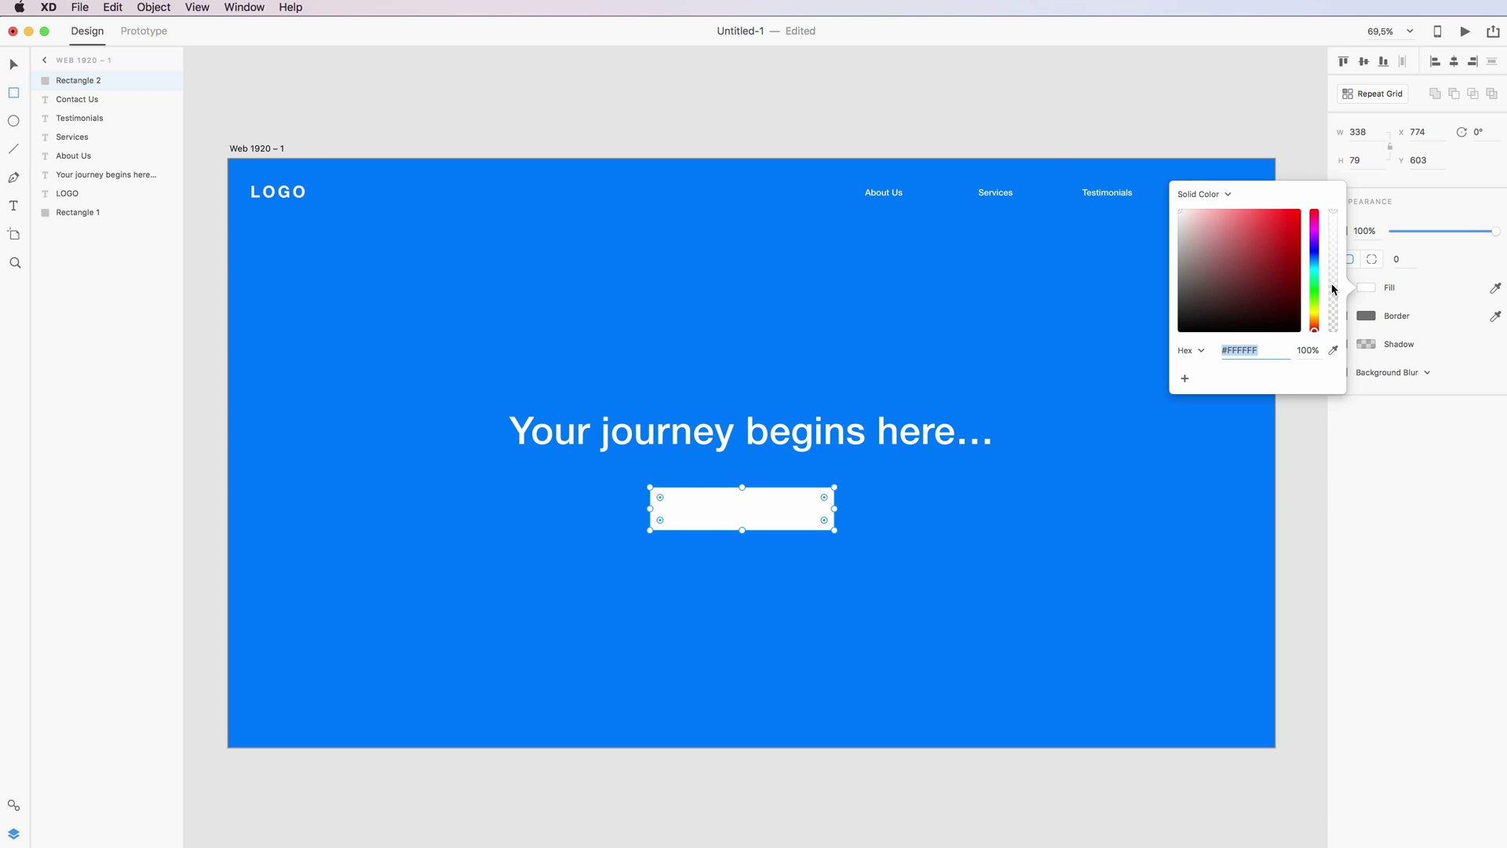
click(1315, 281)
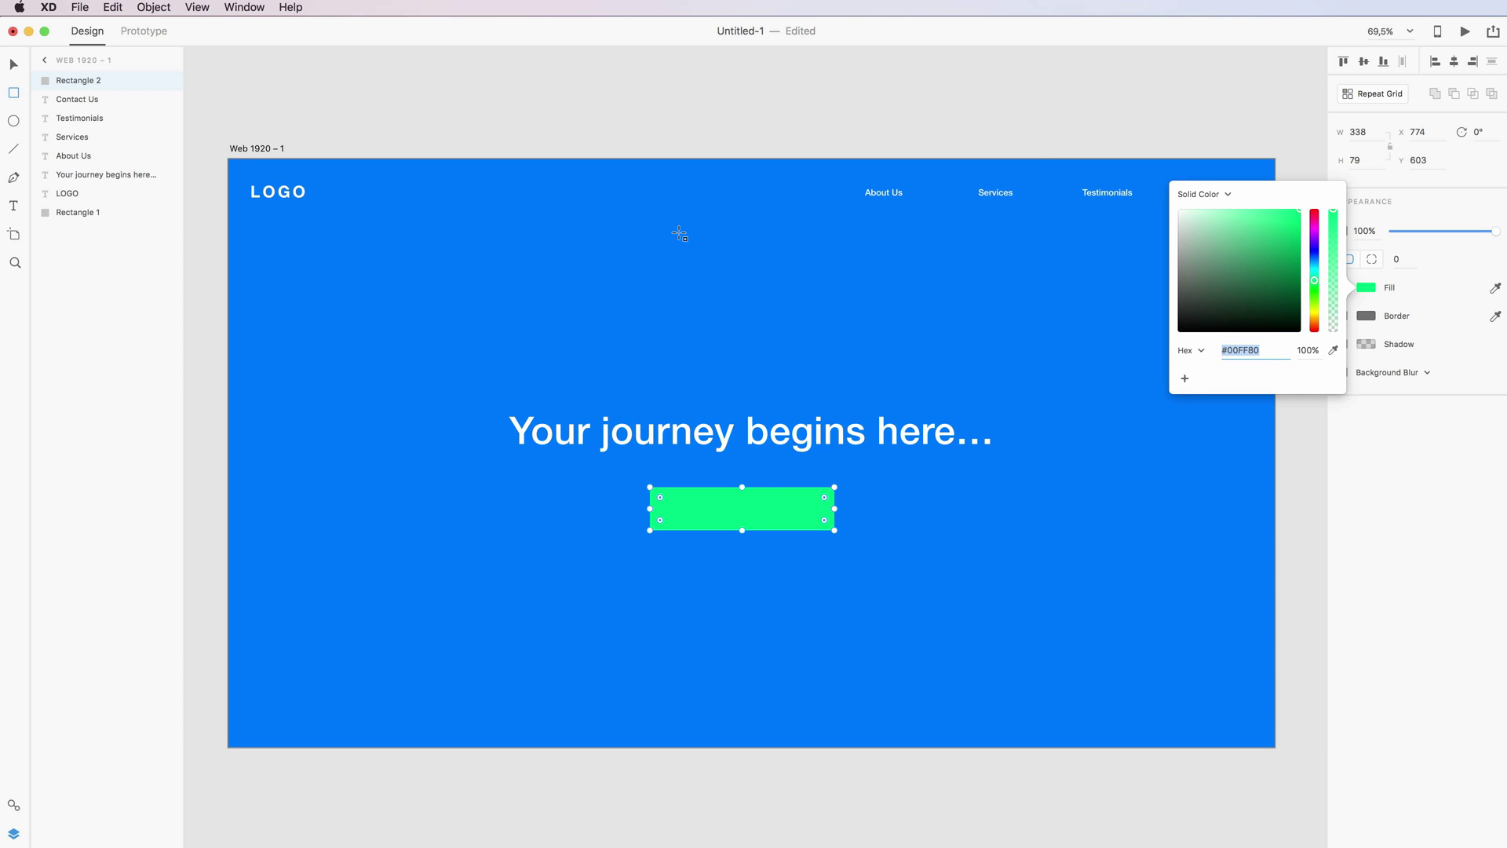
click(1315, 282)
drag(1315, 284, 1315, 283)
click(13, 65)
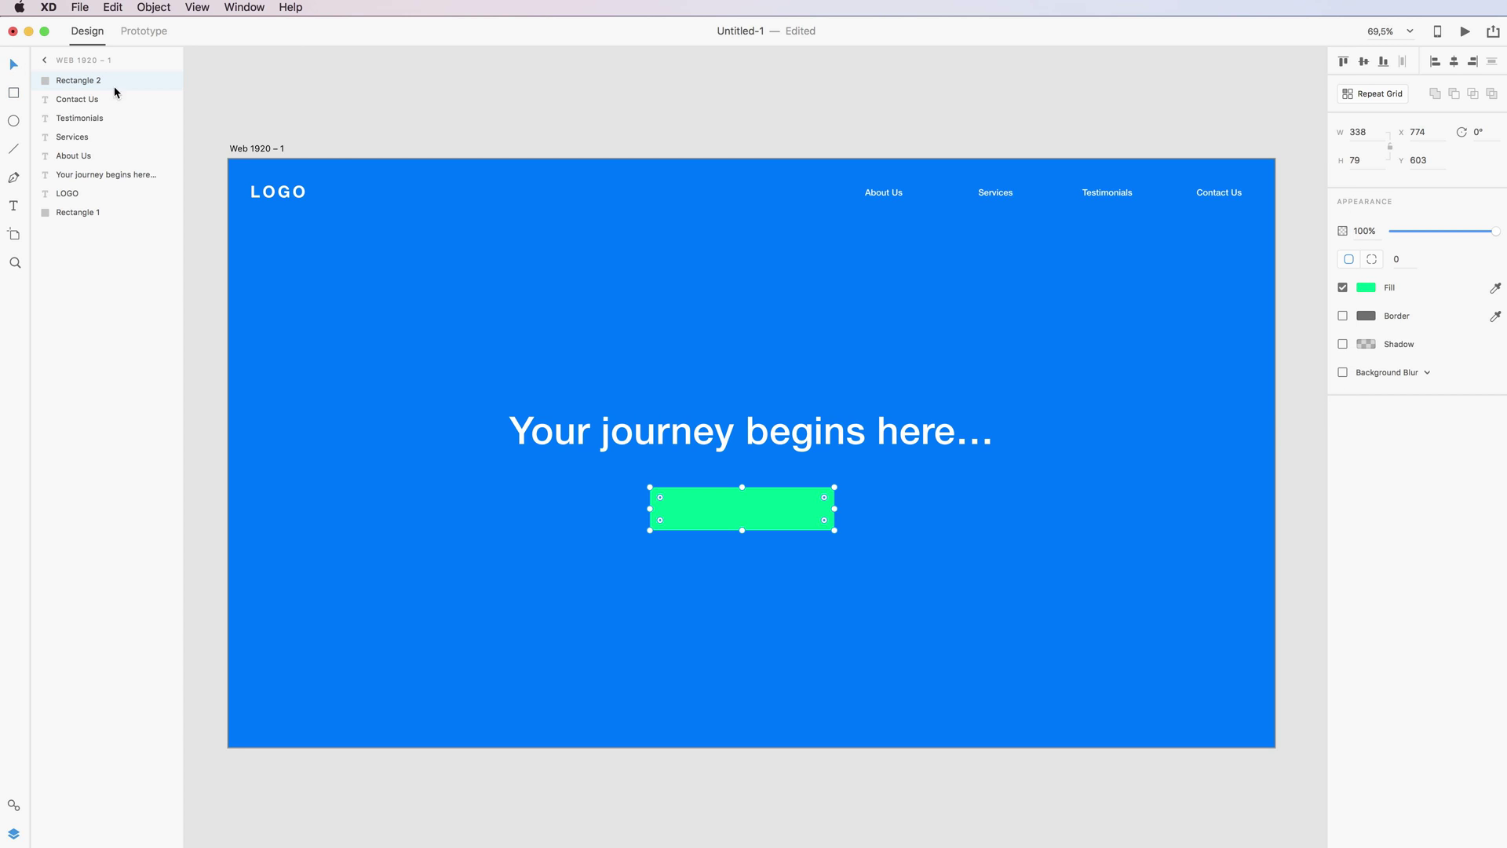
Centre the green rectangle horizontally and Alt-drag a copy of the headline below it.
click(1453, 62)
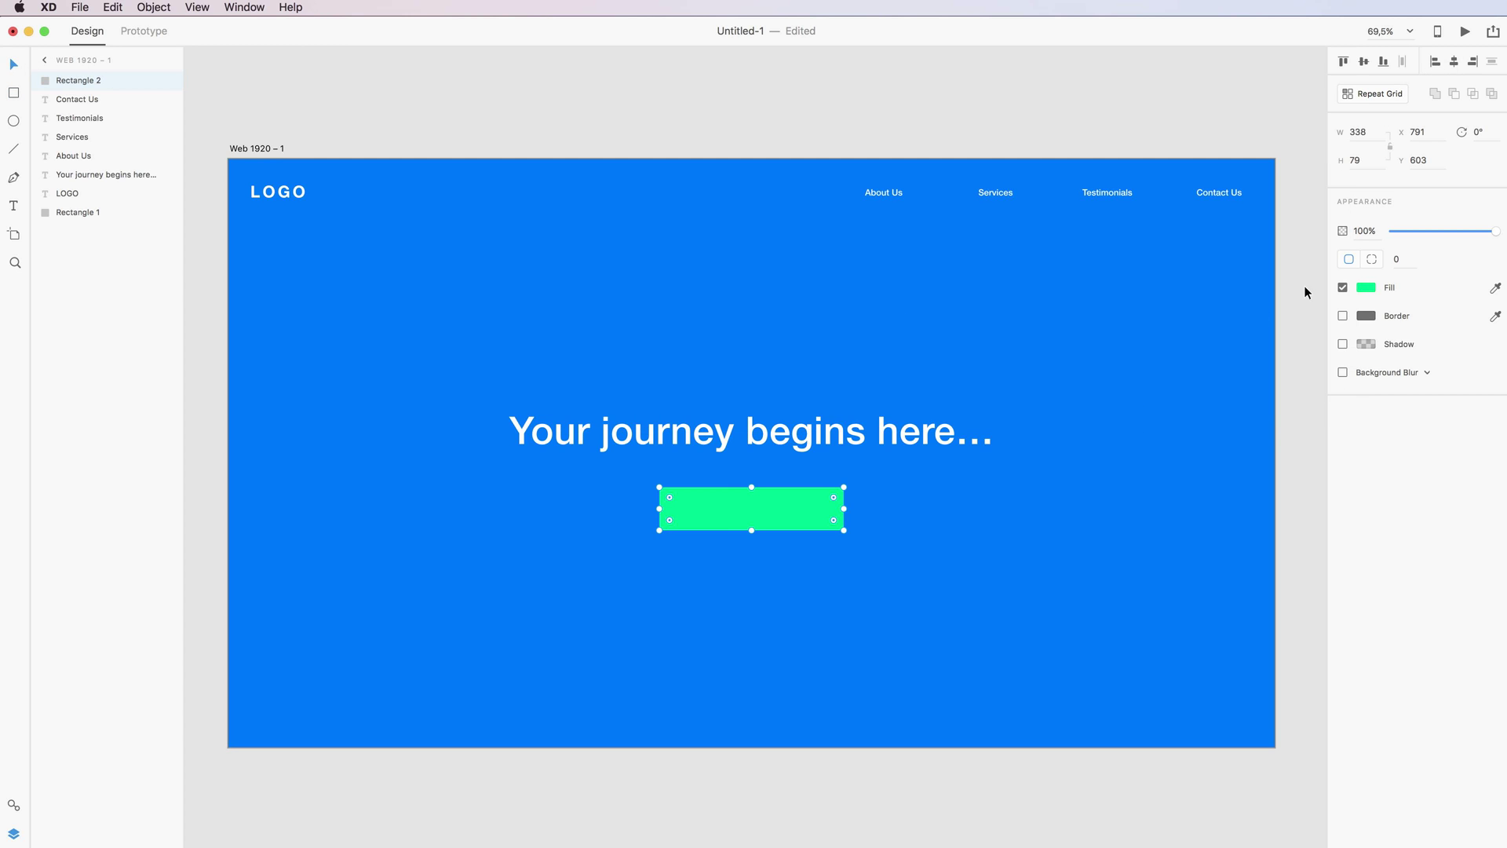
click(733, 435)
drag(801, 434, 797, 511)
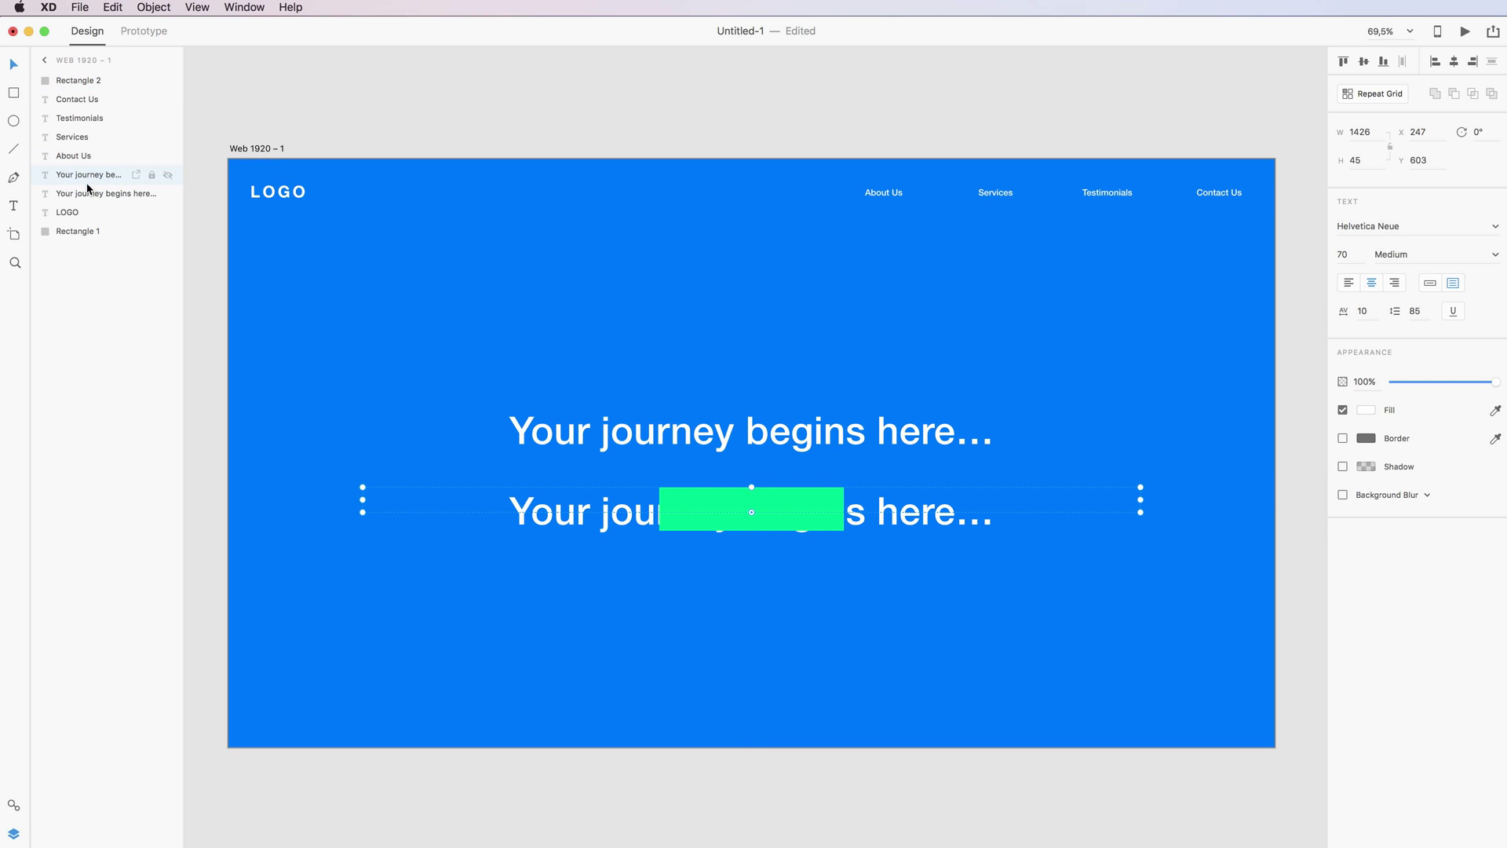
Move the headline copy onto the green rectangle and retype it as 'Start Free Trial'.
drag(86, 175, 81, 80)
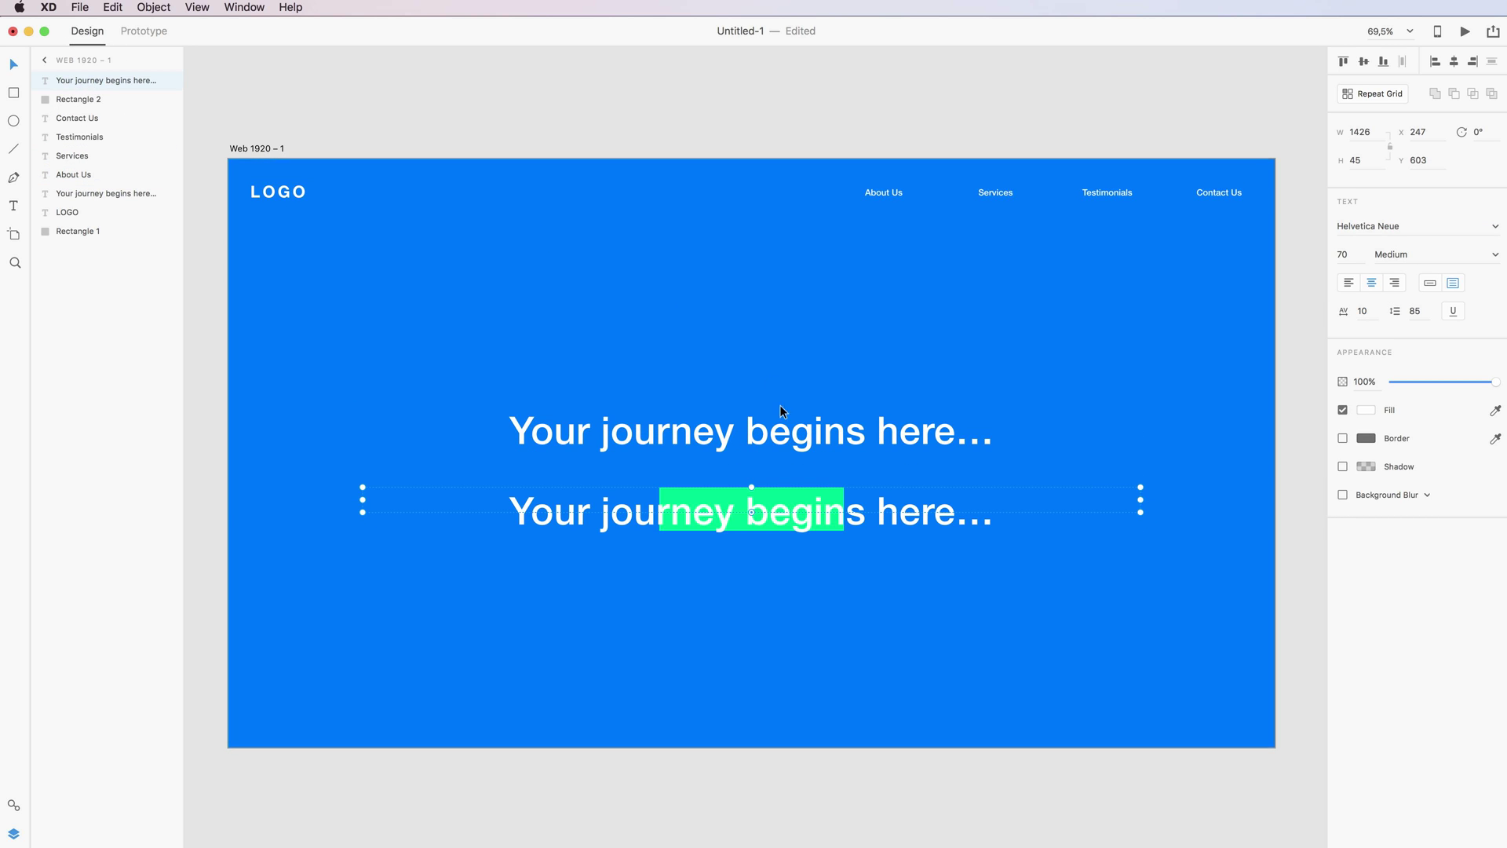
double_click(766, 512)
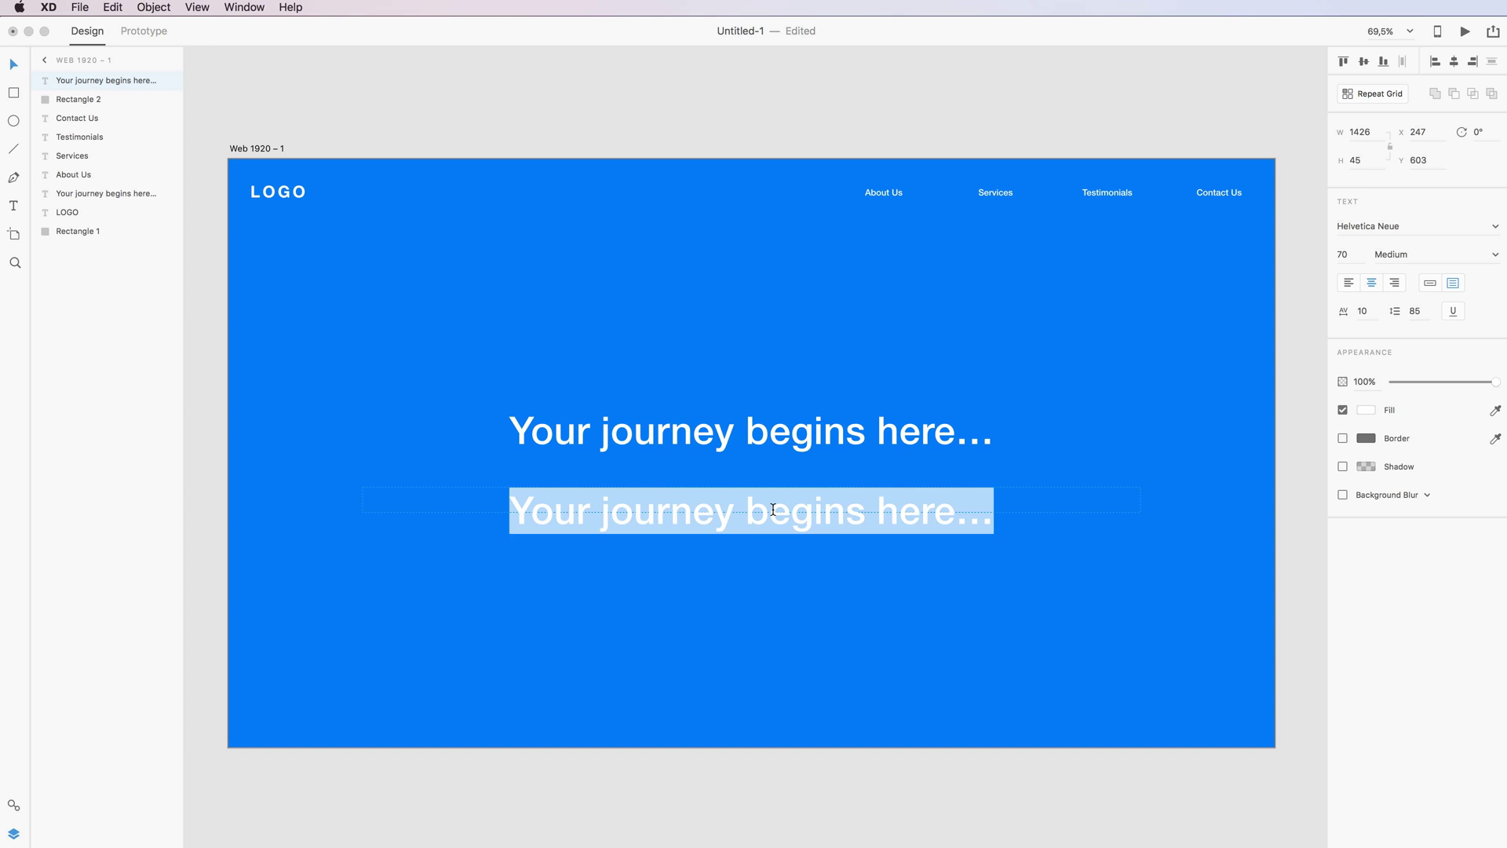
text(Start Free)
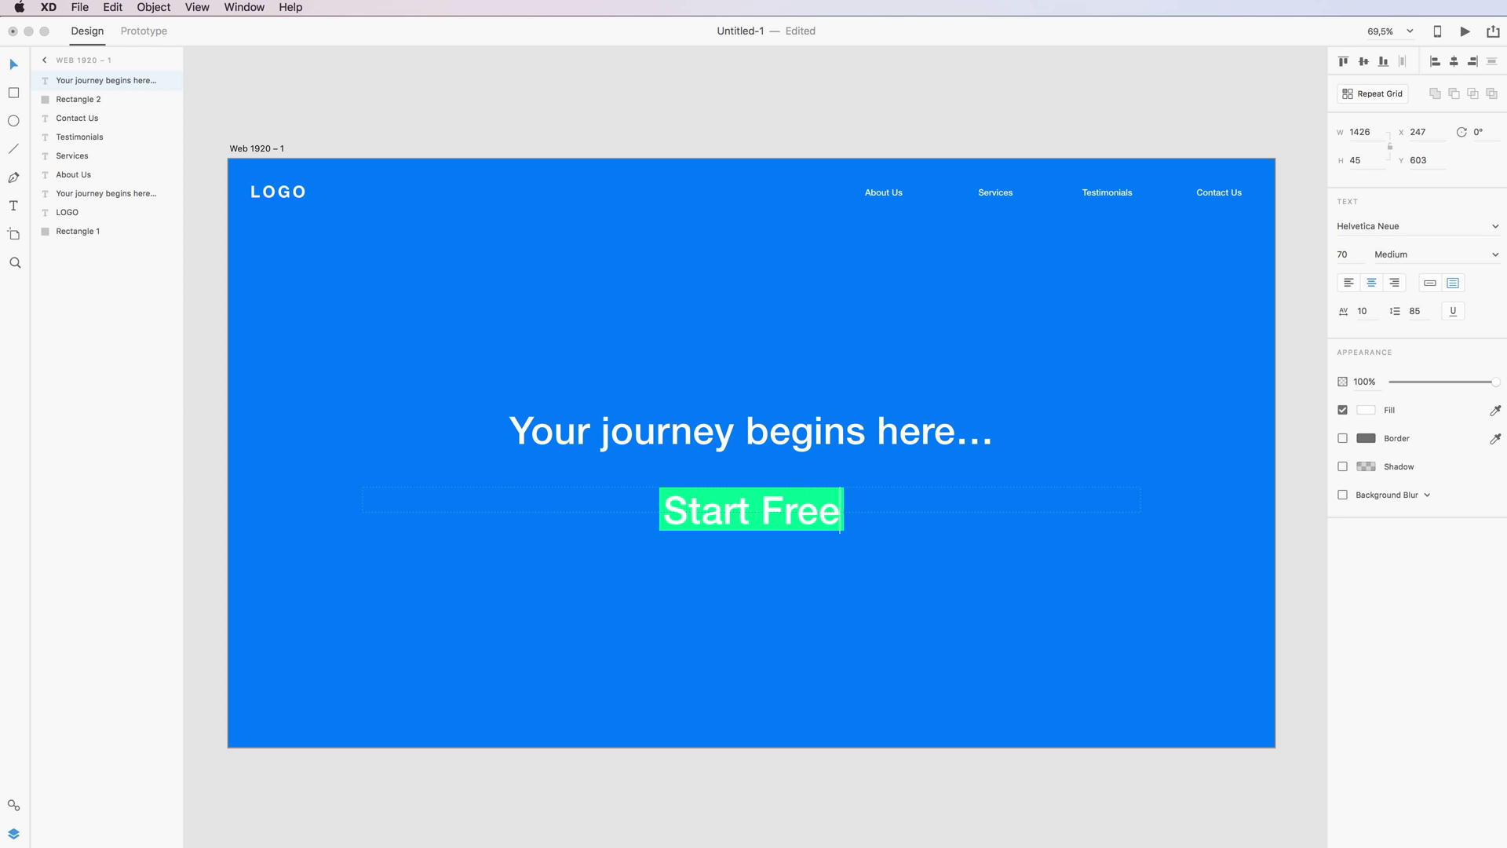
text( Trial)
key(super+a)
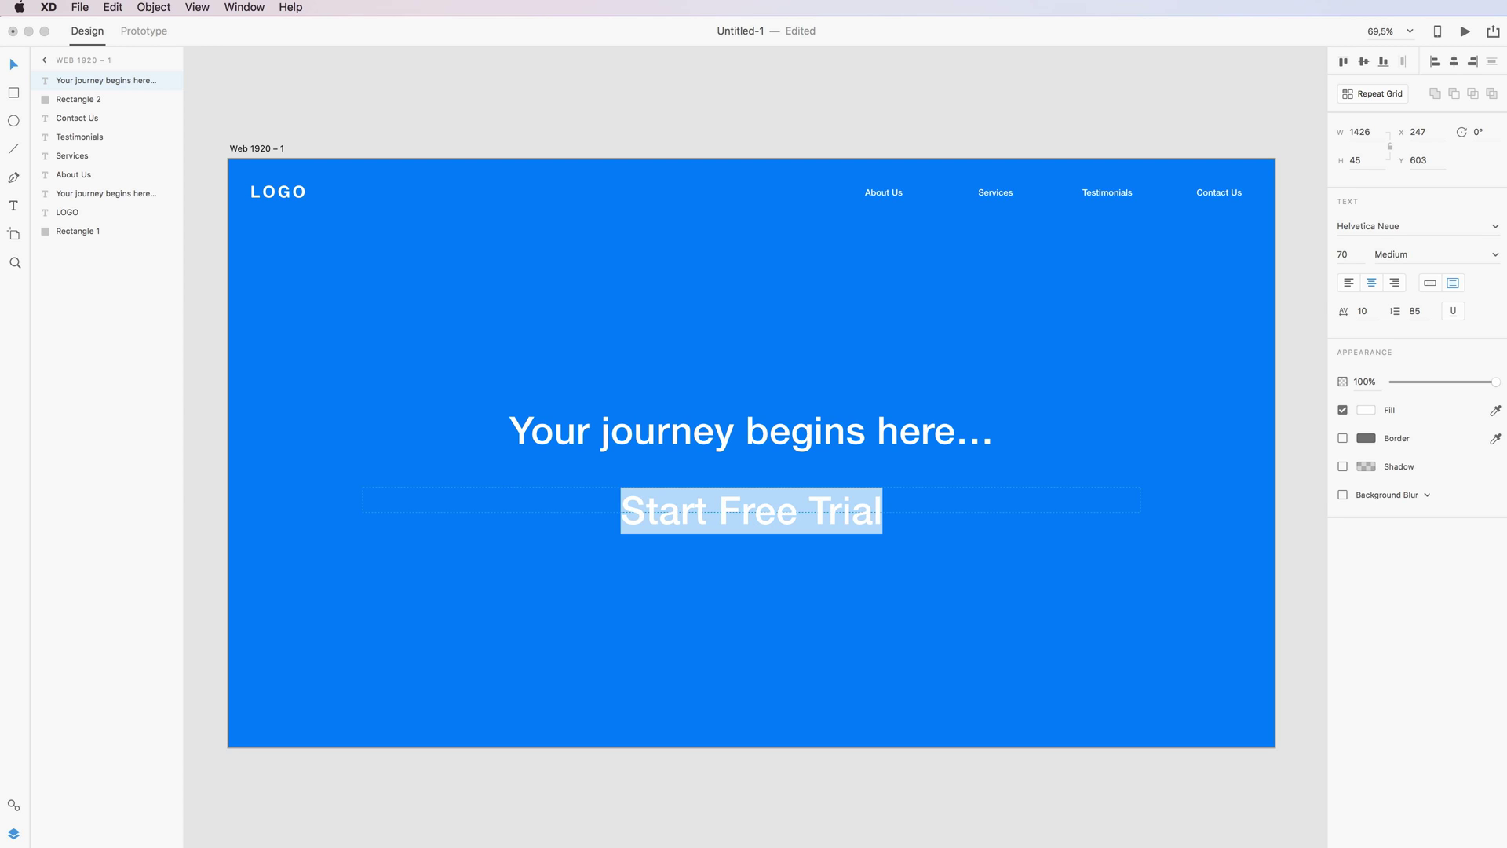
Set the label to size 30, centre it in the button, and narrow its box.
click(1347, 254)
key(shift+Down)
key(shift+Down)
key(shift+Down)
key(shift+Down)
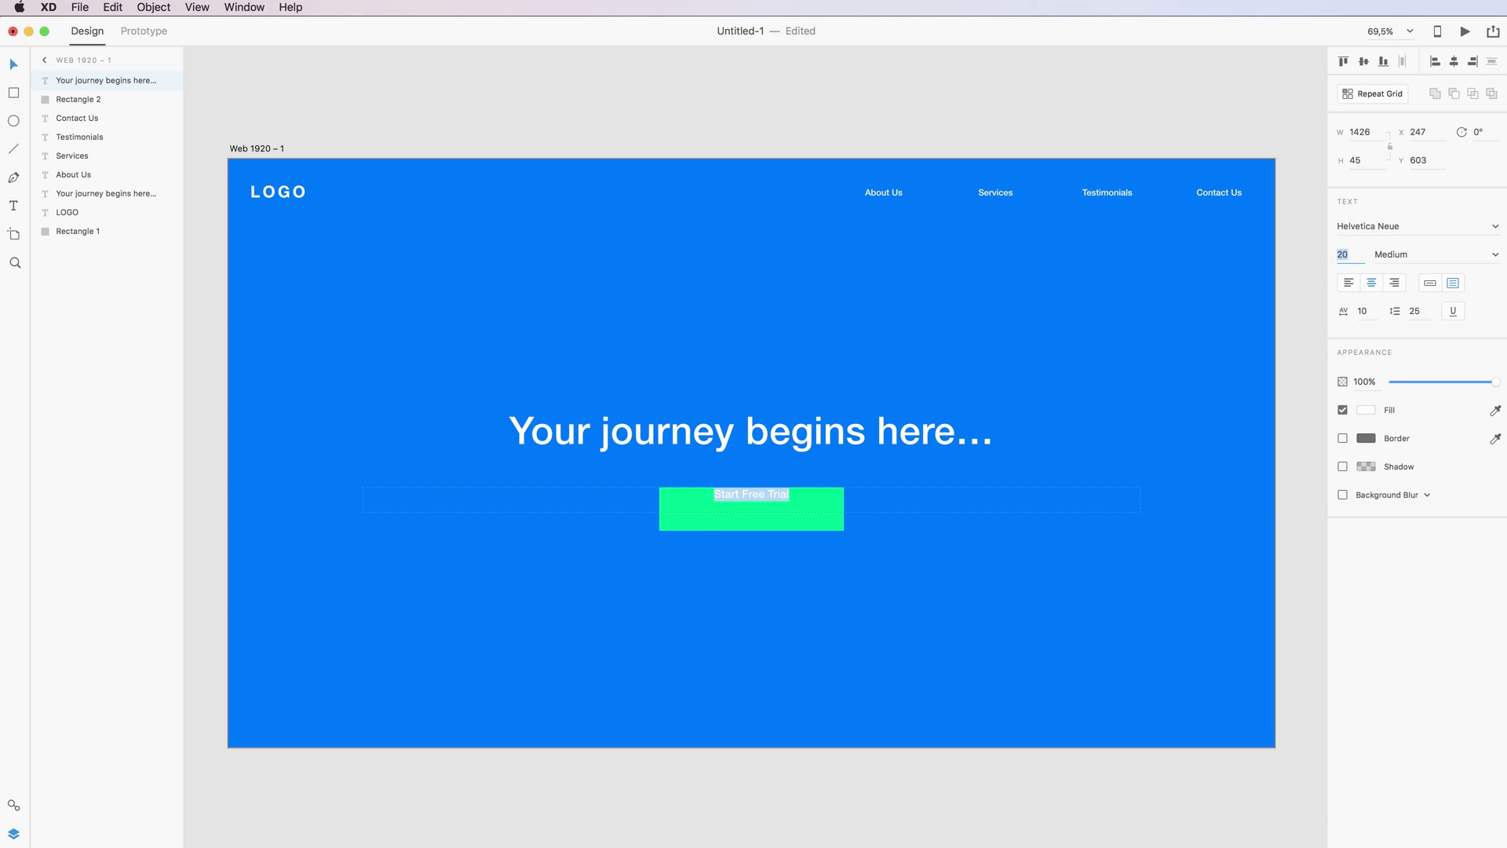
key(Escape)
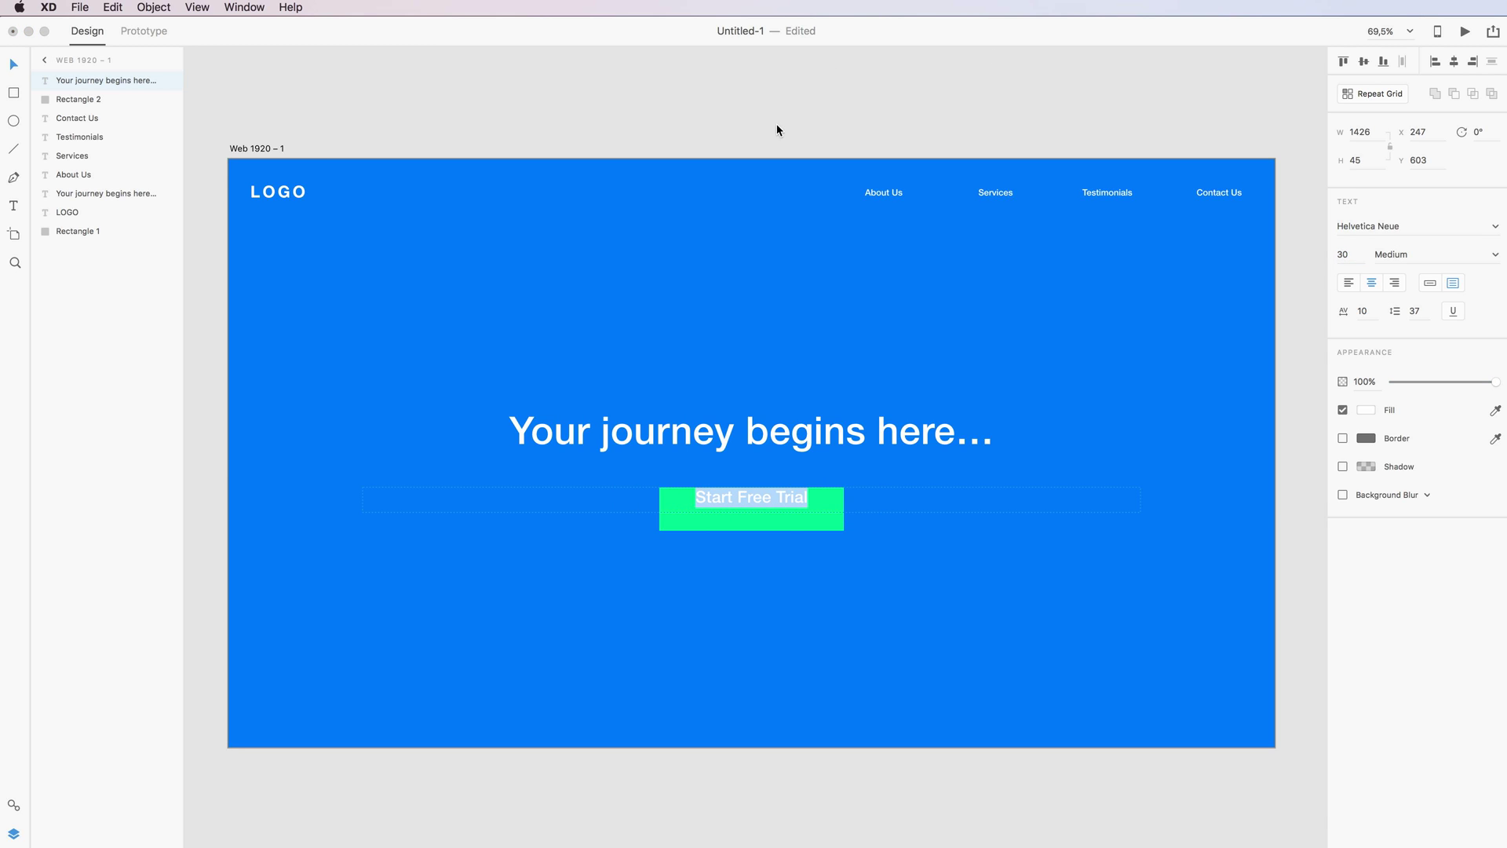
key(Escape)
drag(791, 499, 791, 504)
drag(1144, 506, 836, 507)
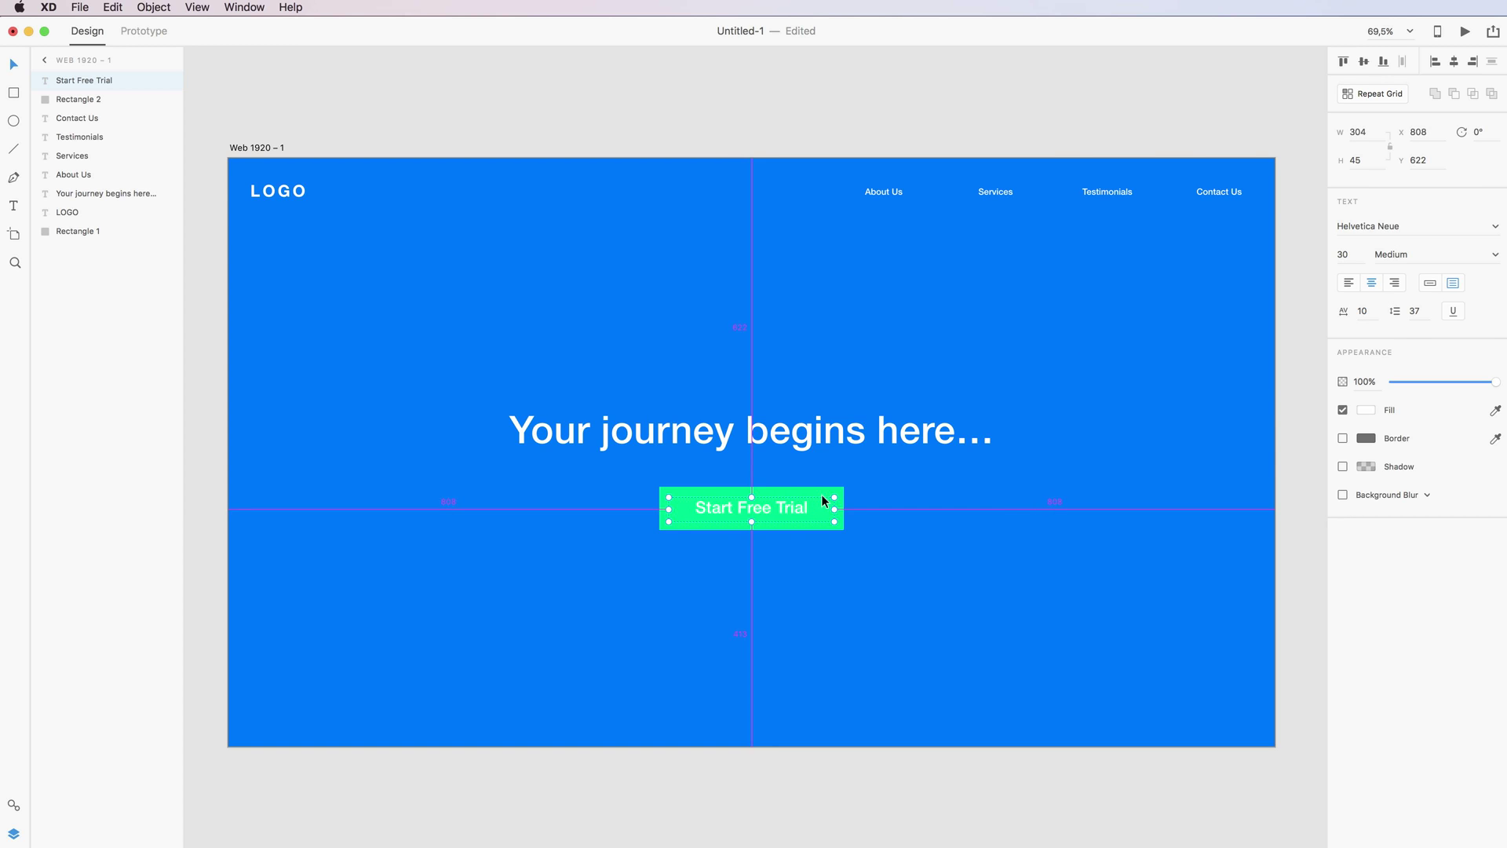
click(826, 487)
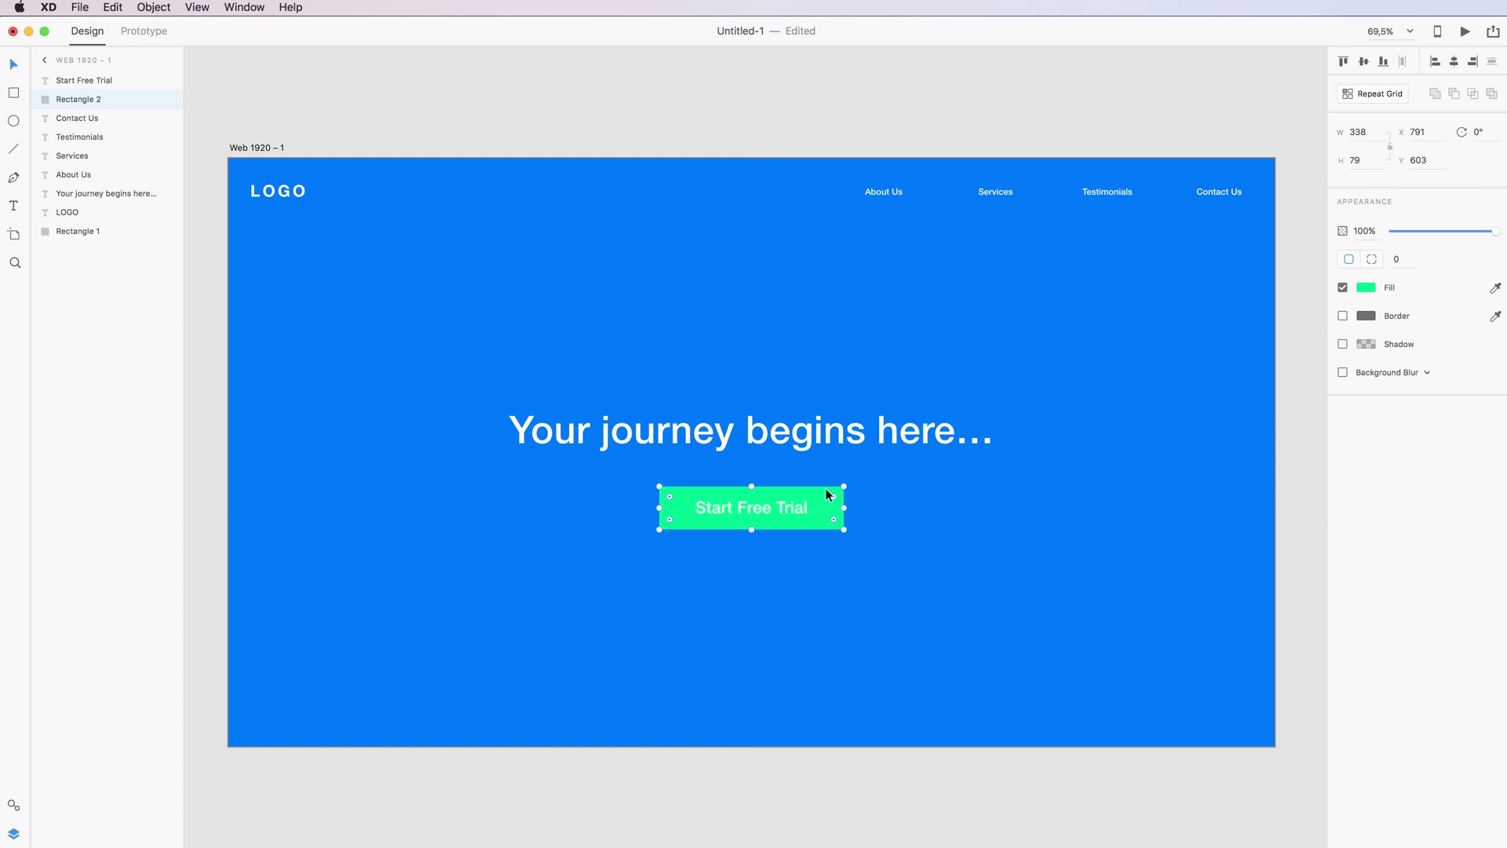
Darken the button's fill from #00FF93 to #00E383.
click(1366, 289)
drag(1295, 223, 1310, 227)
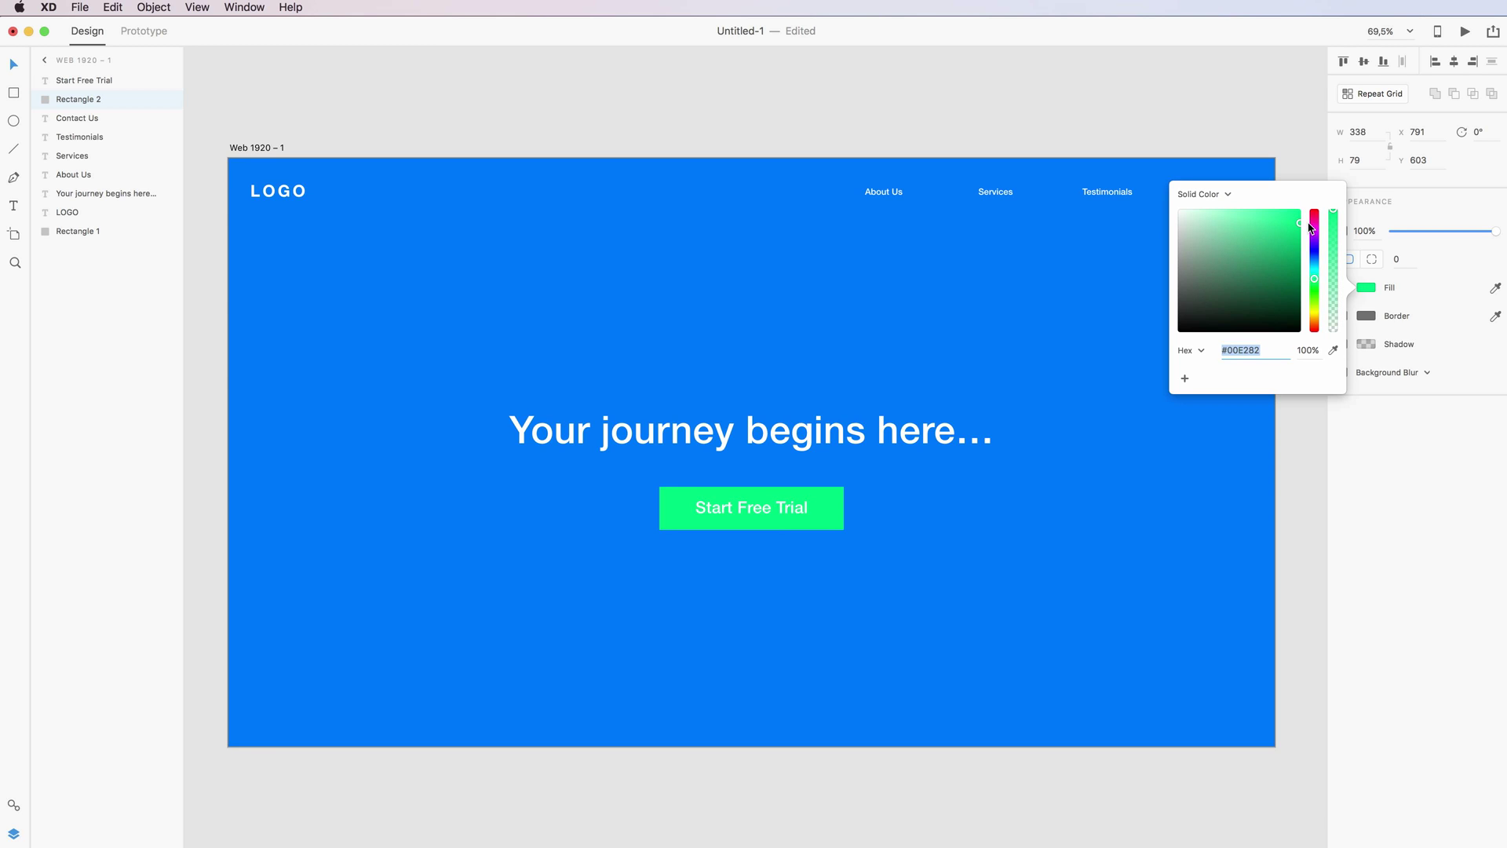
drag(1311, 227, 1303, 226)
click(1302, 226)
drag(1302, 227, 1303, 226)
click(939, 115)
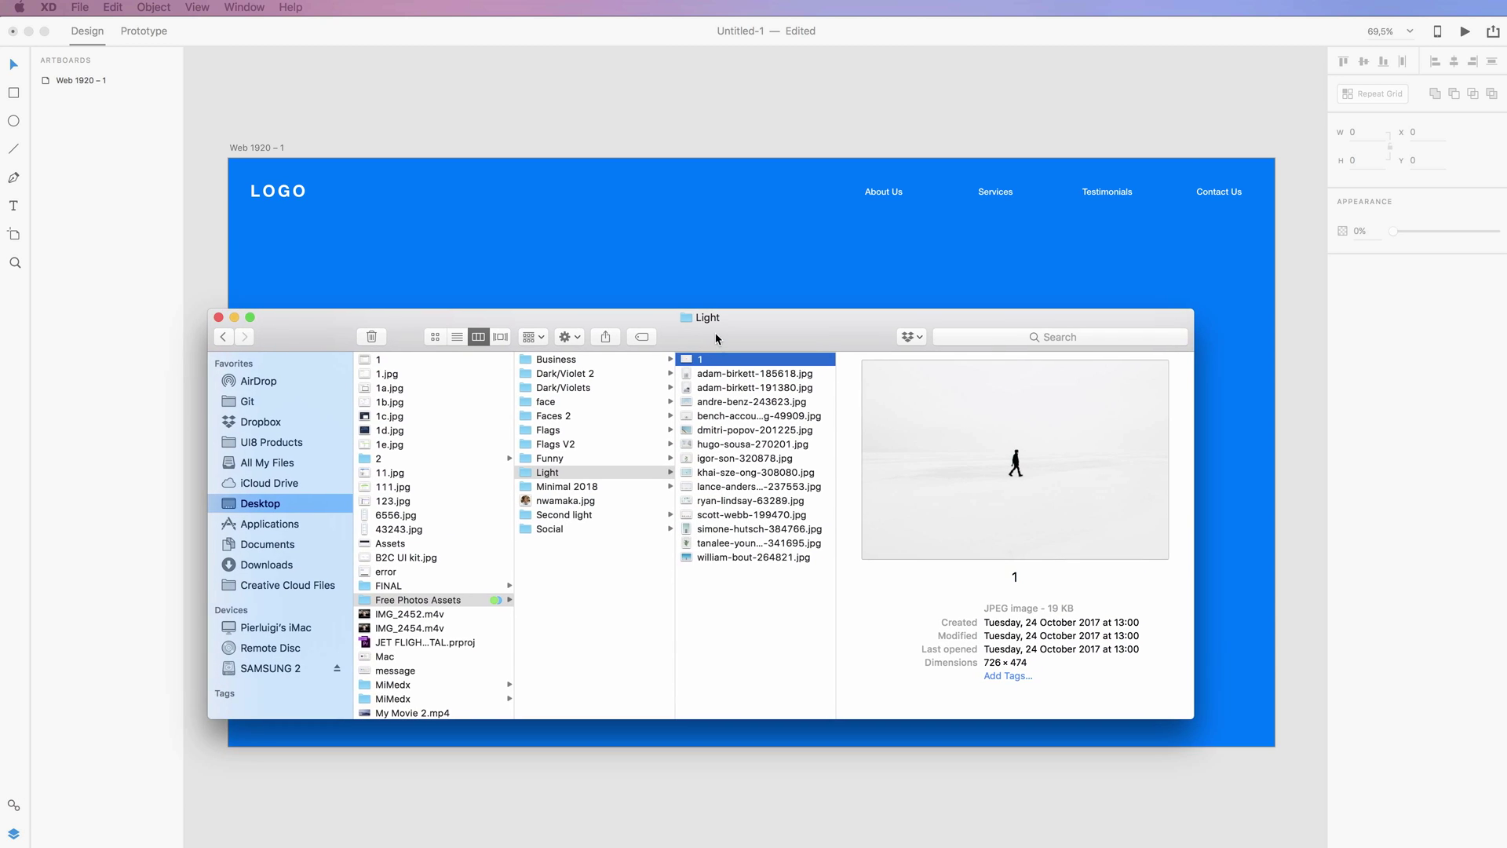
Drag william-bout-264821.jpg from the Light folder onto the artboard as the 1920×1080 background.
click(730, 559)
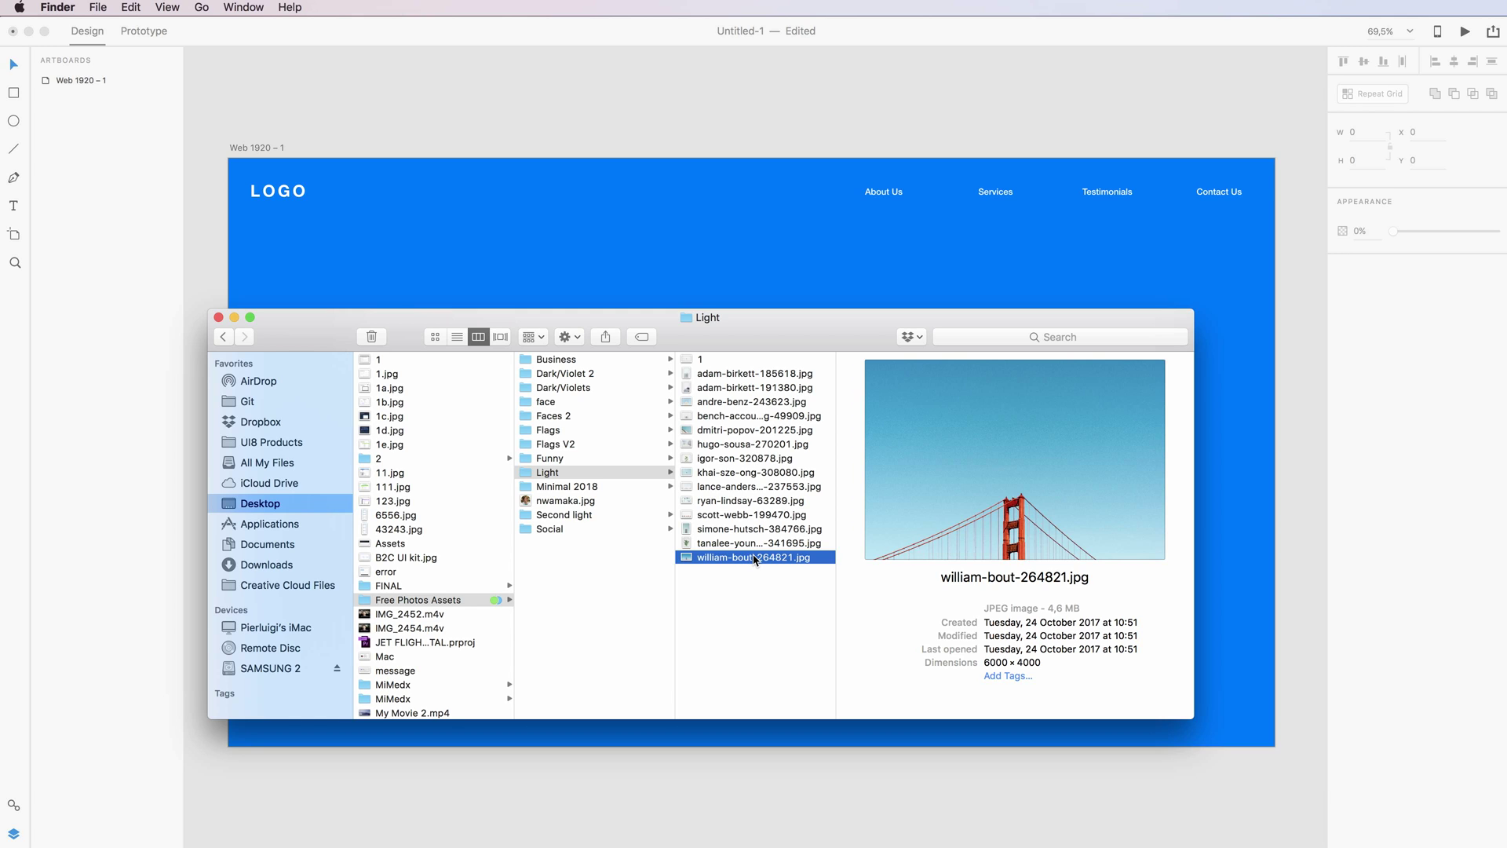
drag(754, 559, 651, 235)
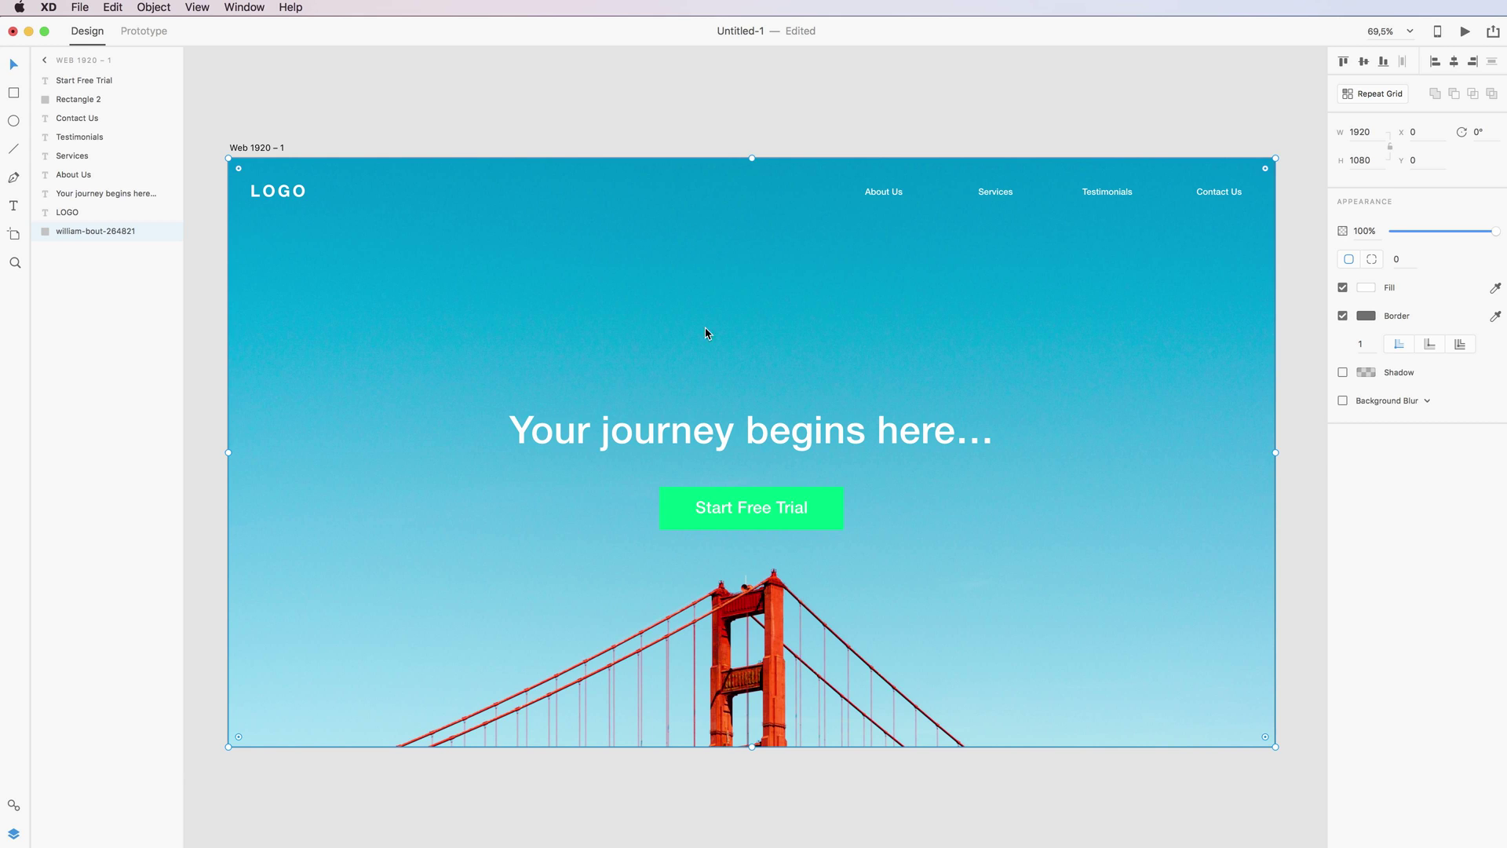
Turn off the bridge photo's border and bring a duplicate of it to the front.
click(1287, 319)
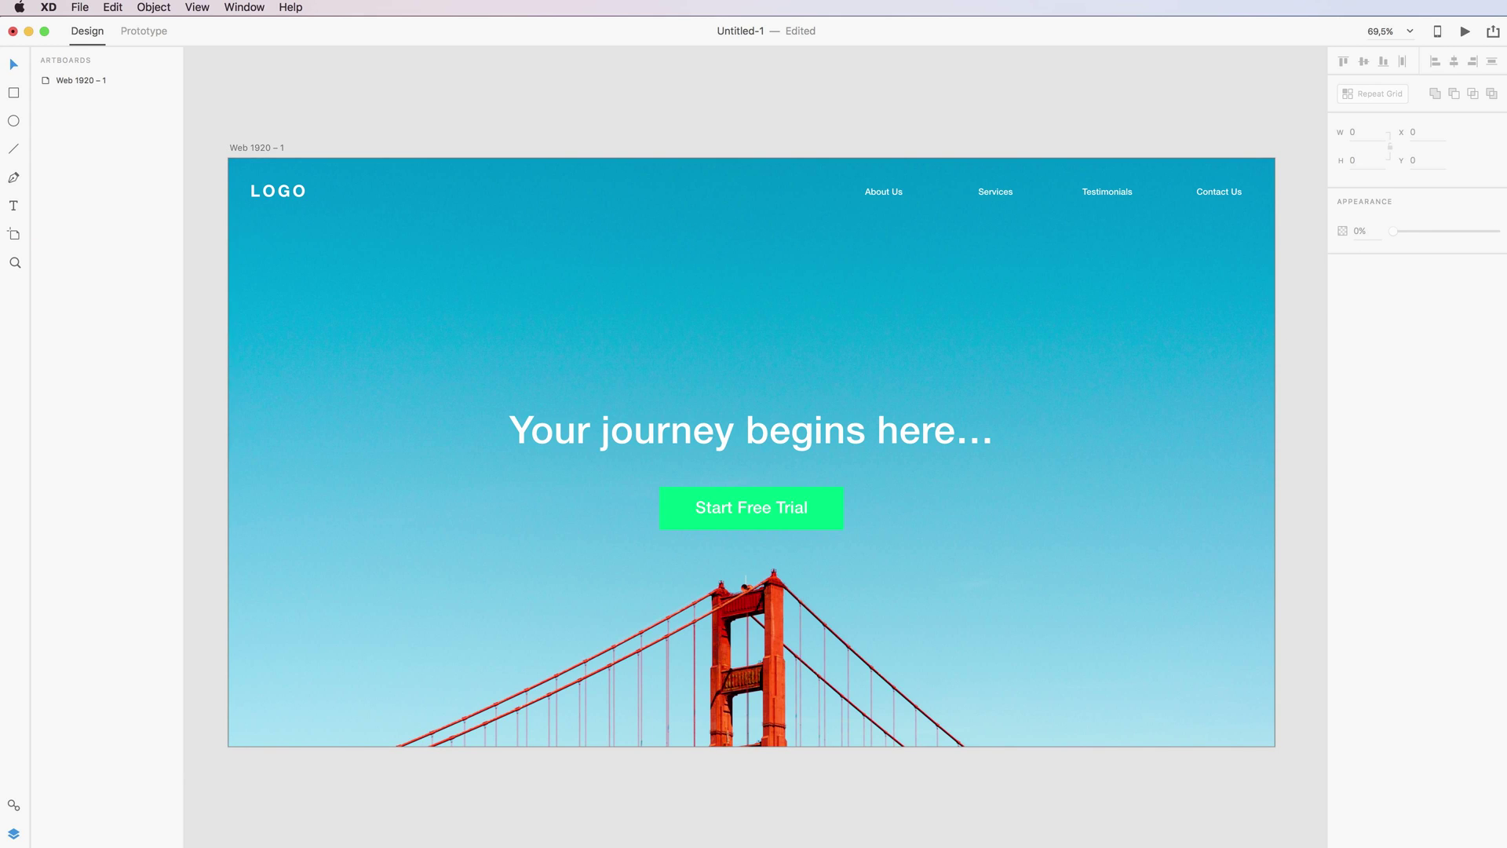
click(500, 321)
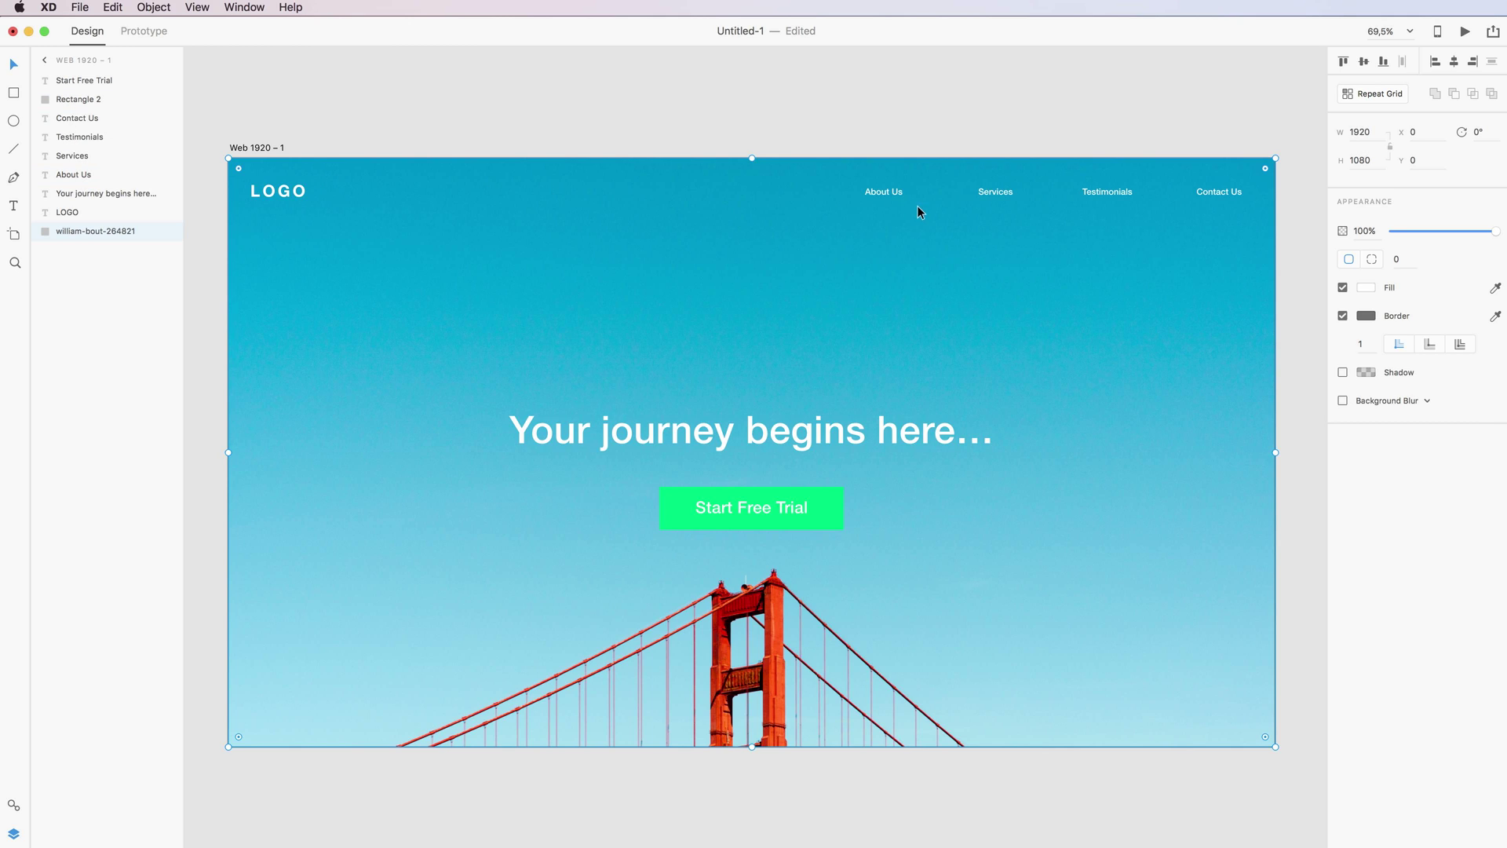
click(1342, 315)
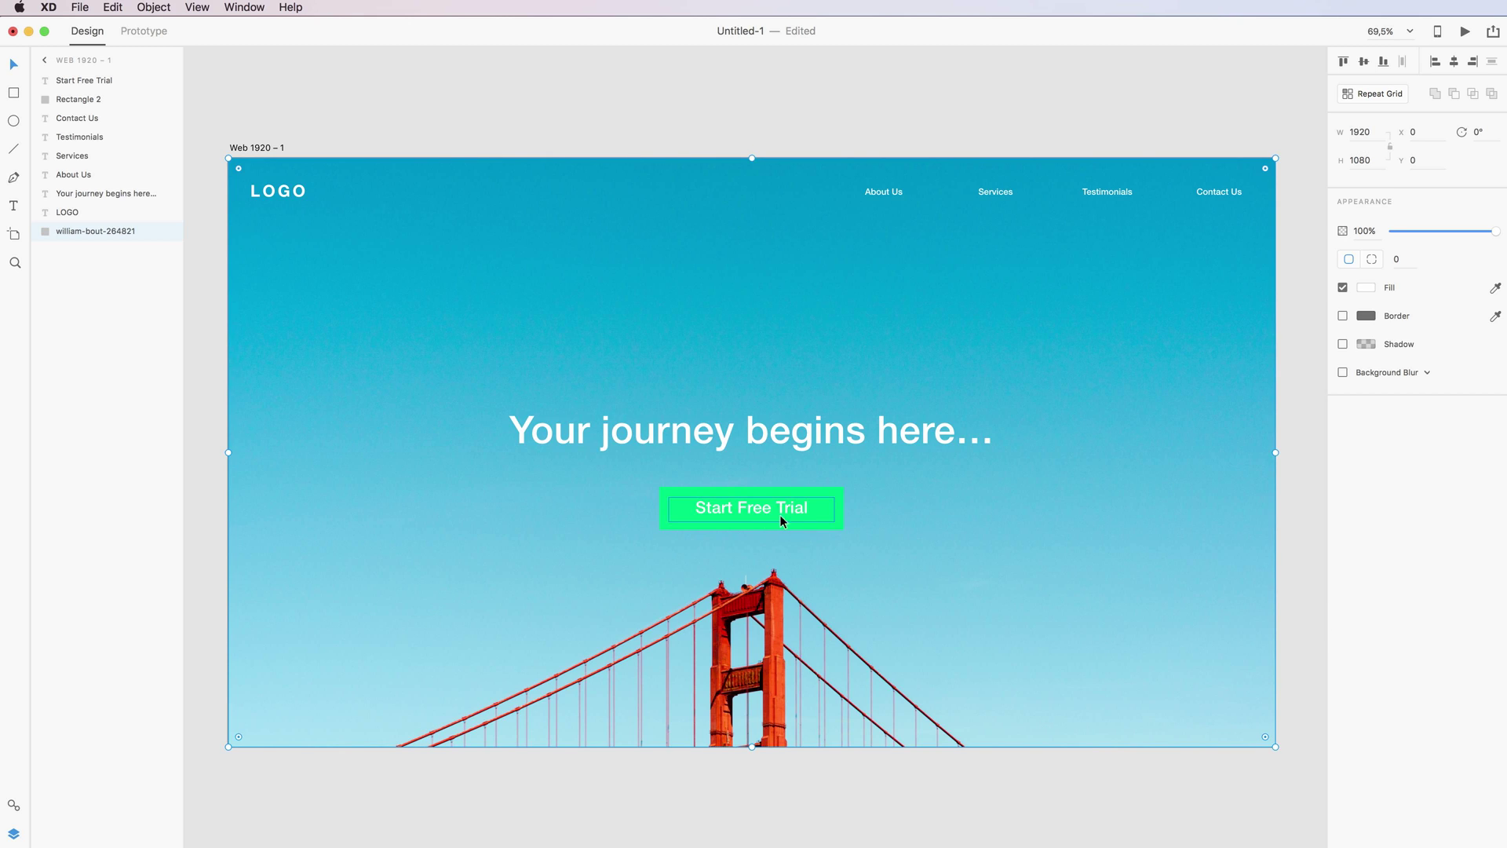
mouse_move(87, 233)
key(super+shift+bracketright)
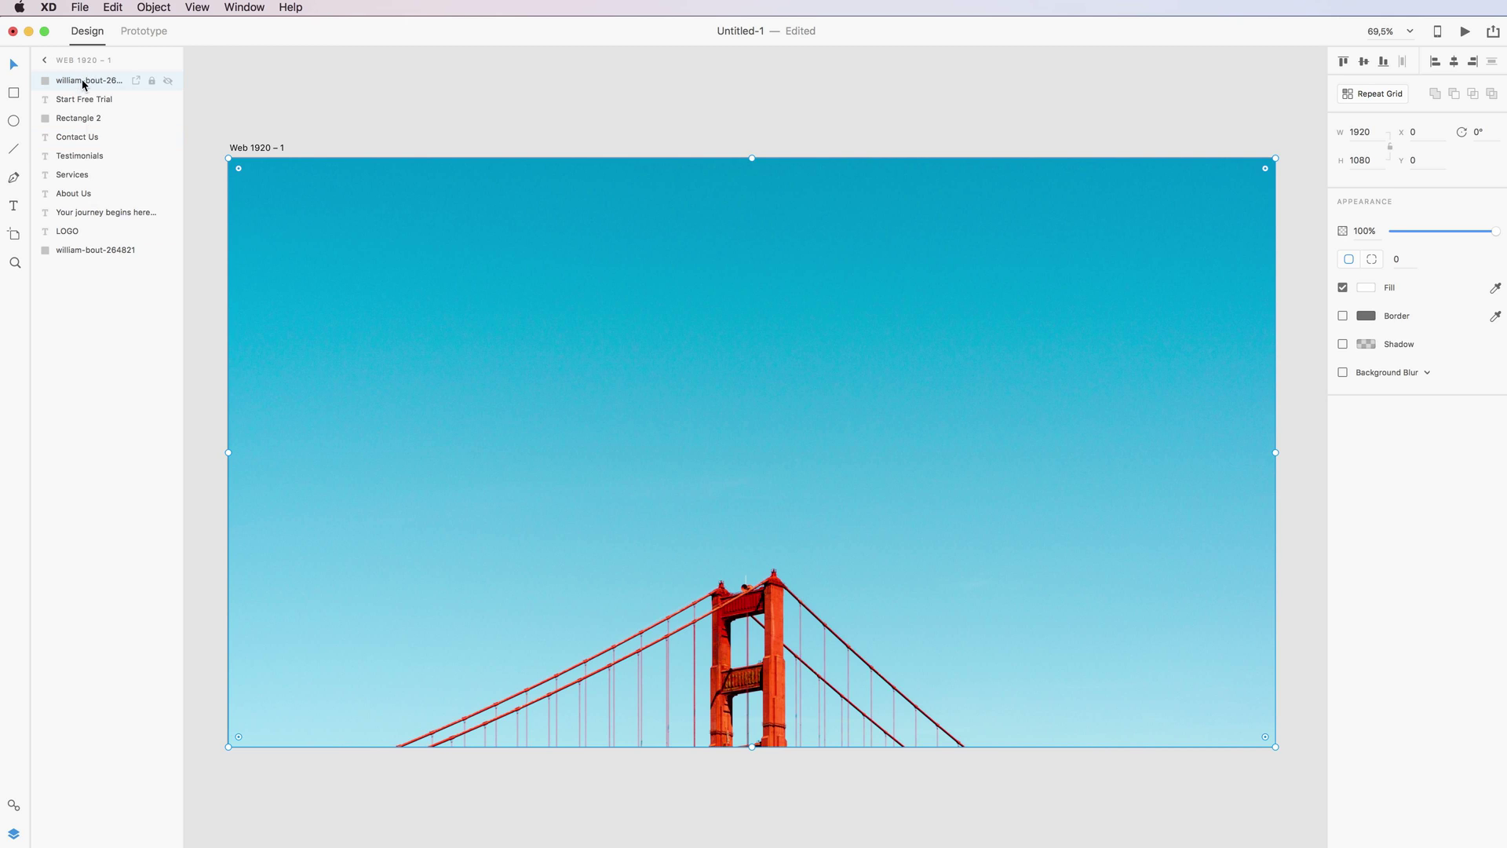
Move the photo copy beneath LOGO in the Layers panel and rename it 'Overlay'.
drag(84, 82, 91, 236)
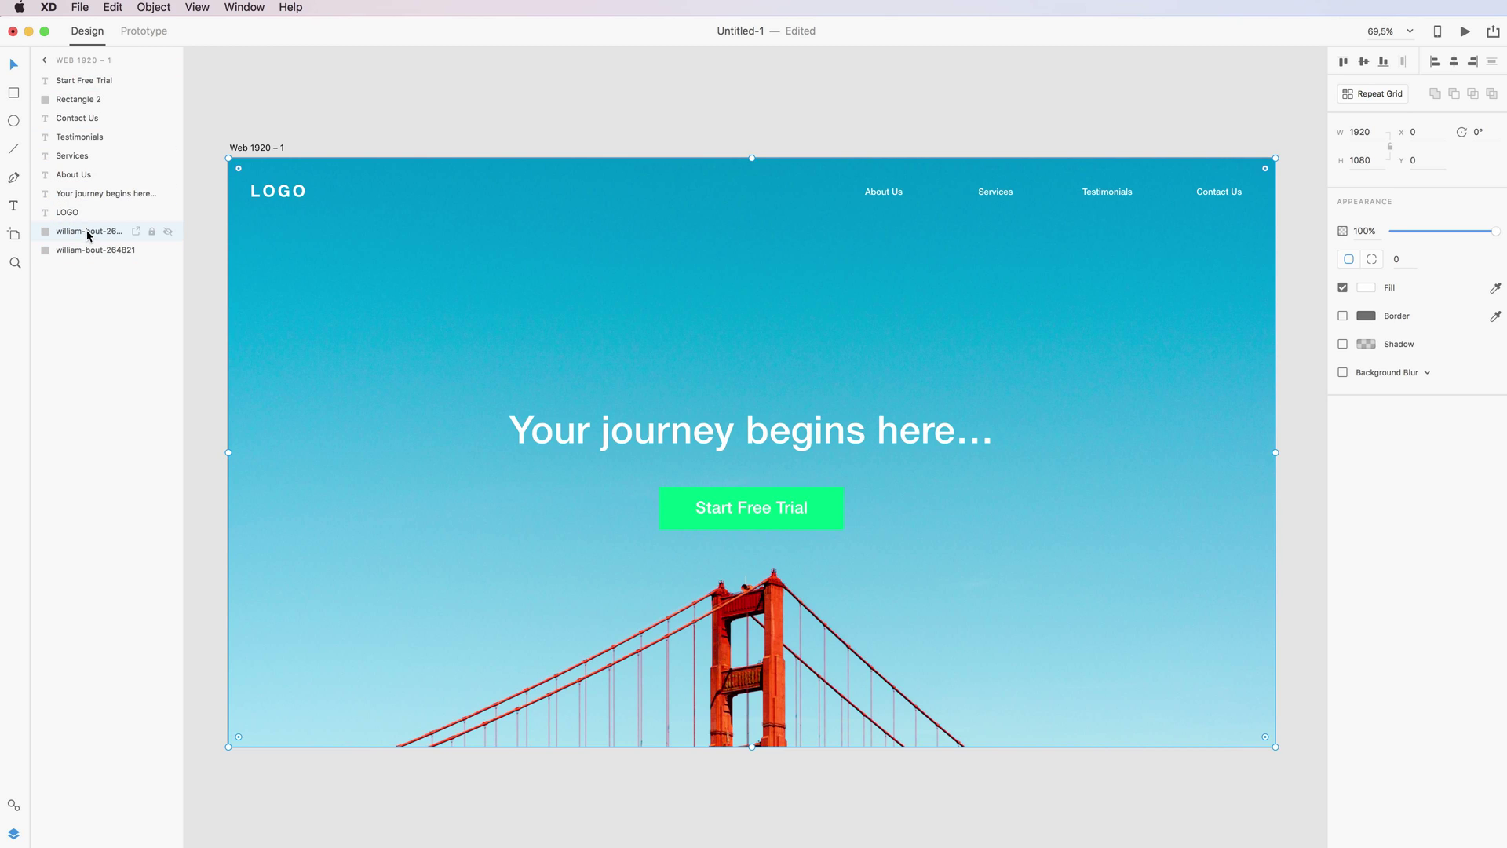
double_click(91, 232)
text(Overlay)
key(Return)
click(1366, 289)
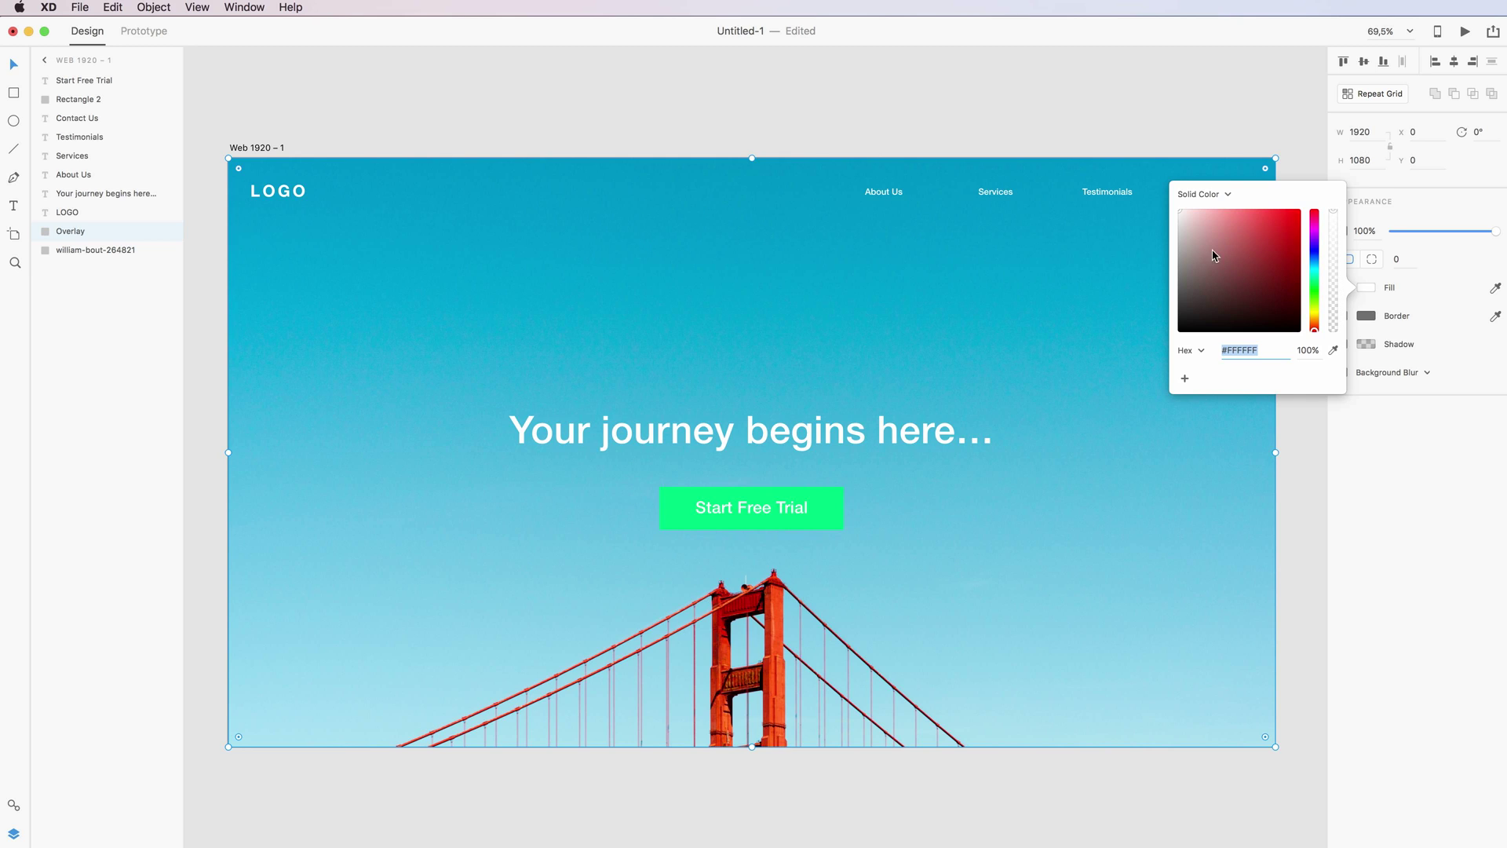
Fill the Overlay with blue #0045FF and drop its opacity to 40%.
drag(1316, 261, 1295, 191)
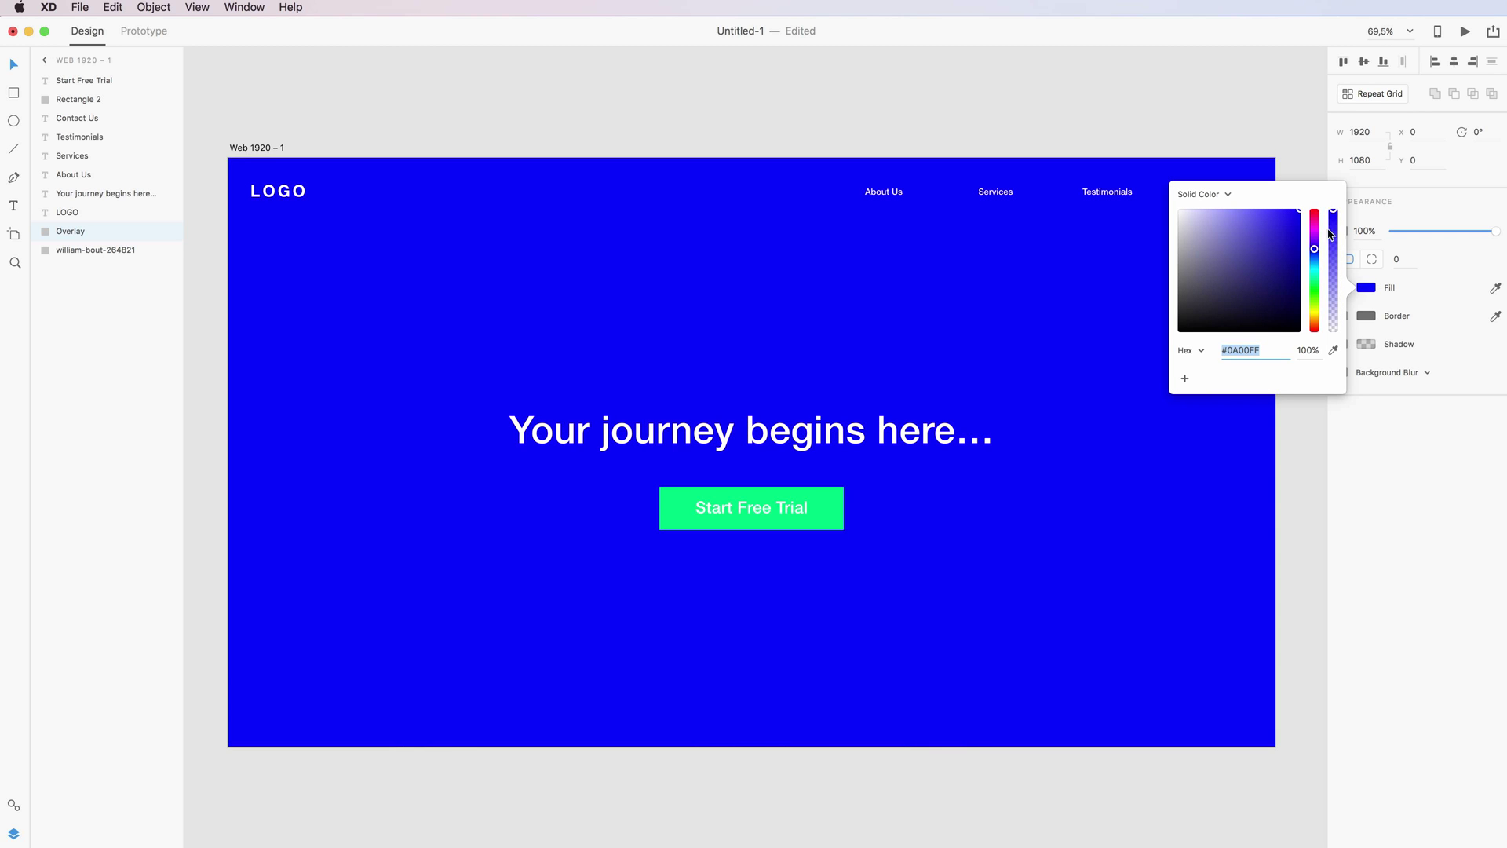
drag(1315, 250, 1318, 261)
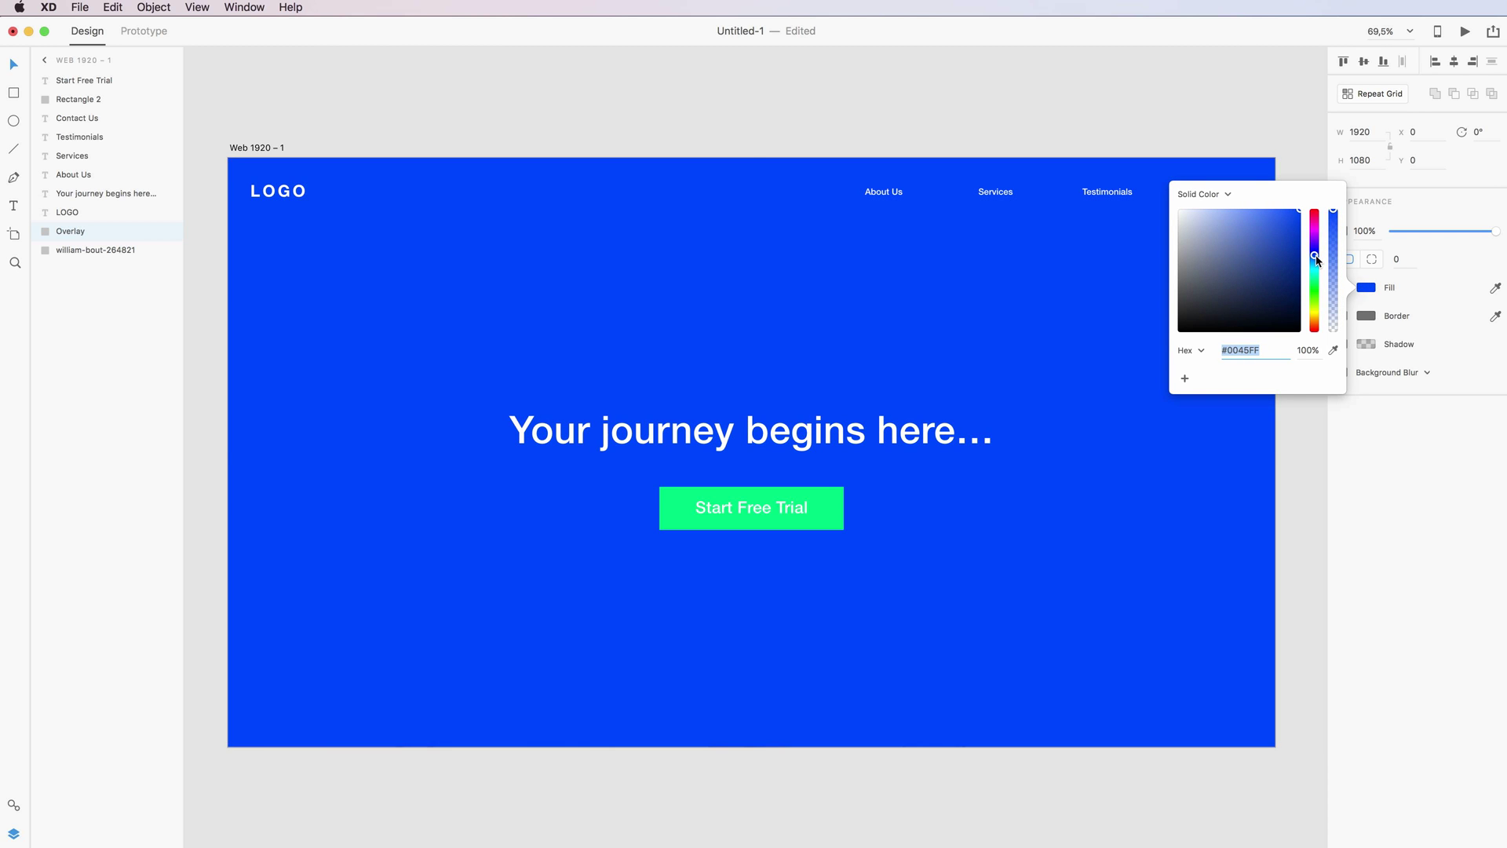
click(1373, 457)
mouse_move(64, 231)
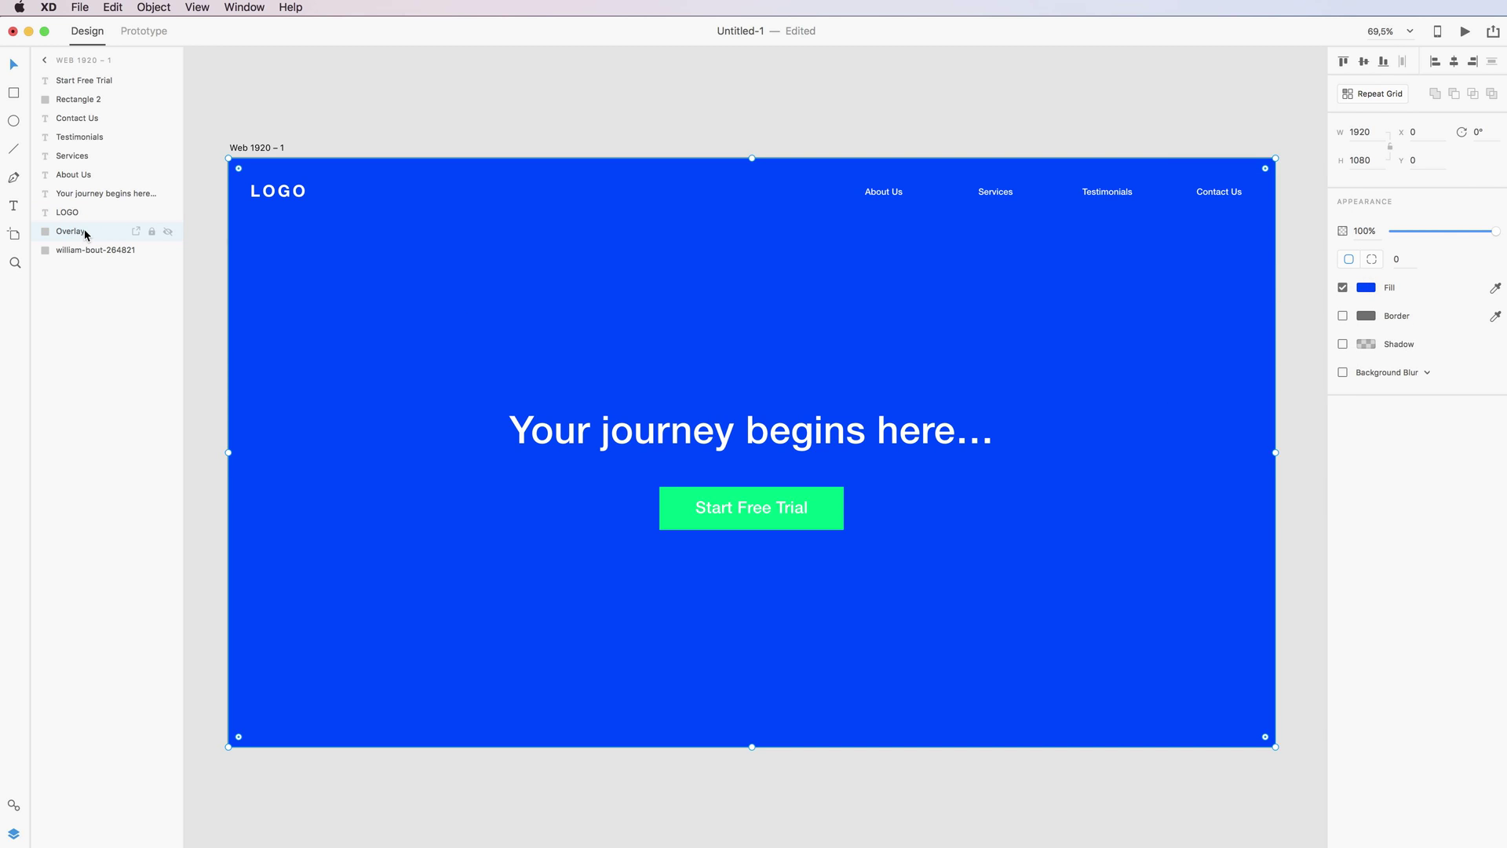
double_click(84, 250)
key(Return)
drag(1496, 234, 1434, 236)
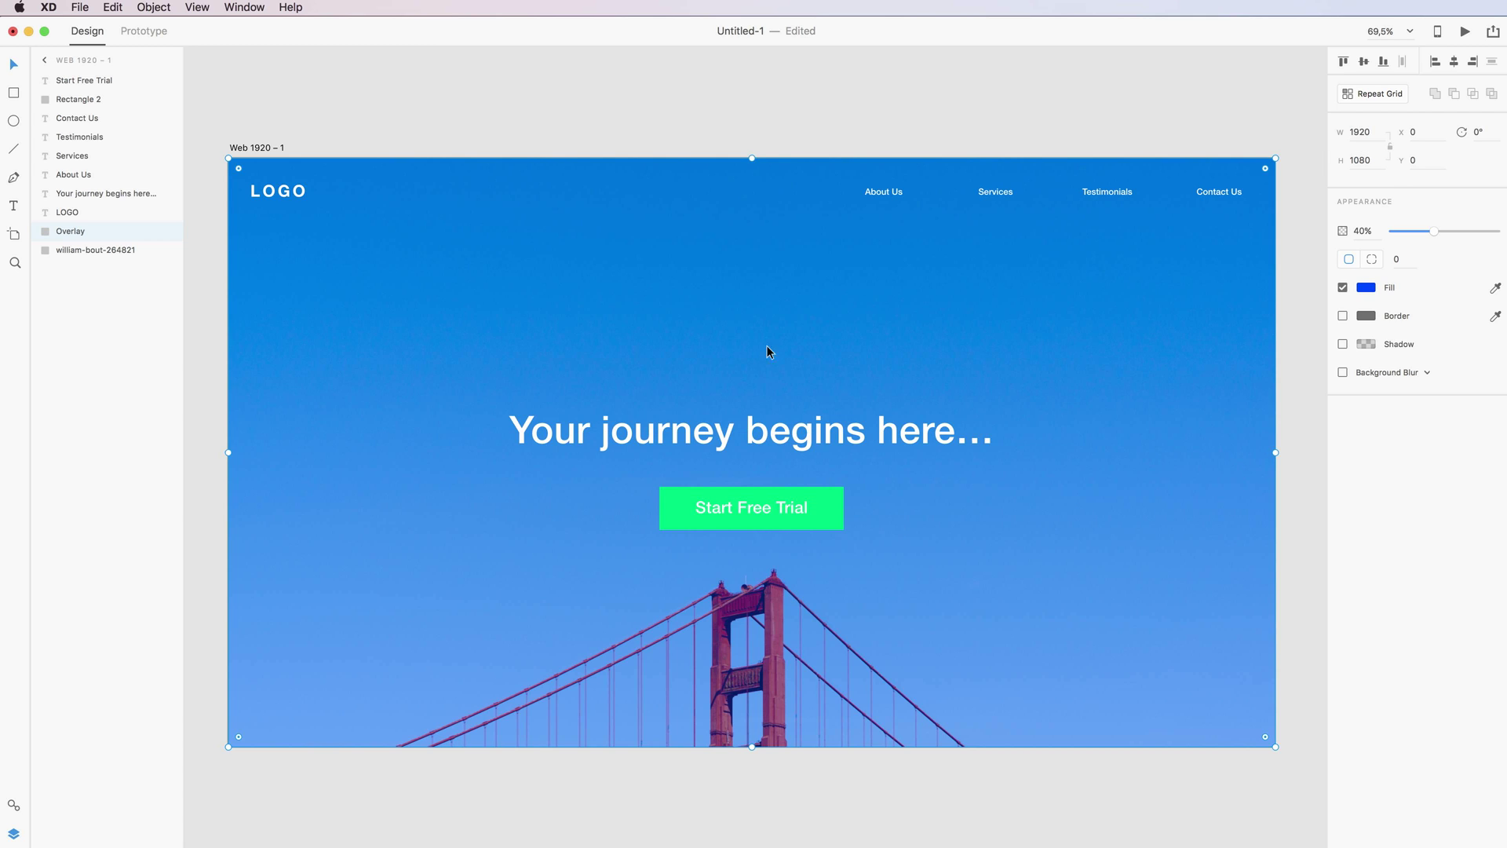
Reduce the 'Start Free Trial' label's font size to 23.
click(727, 505)
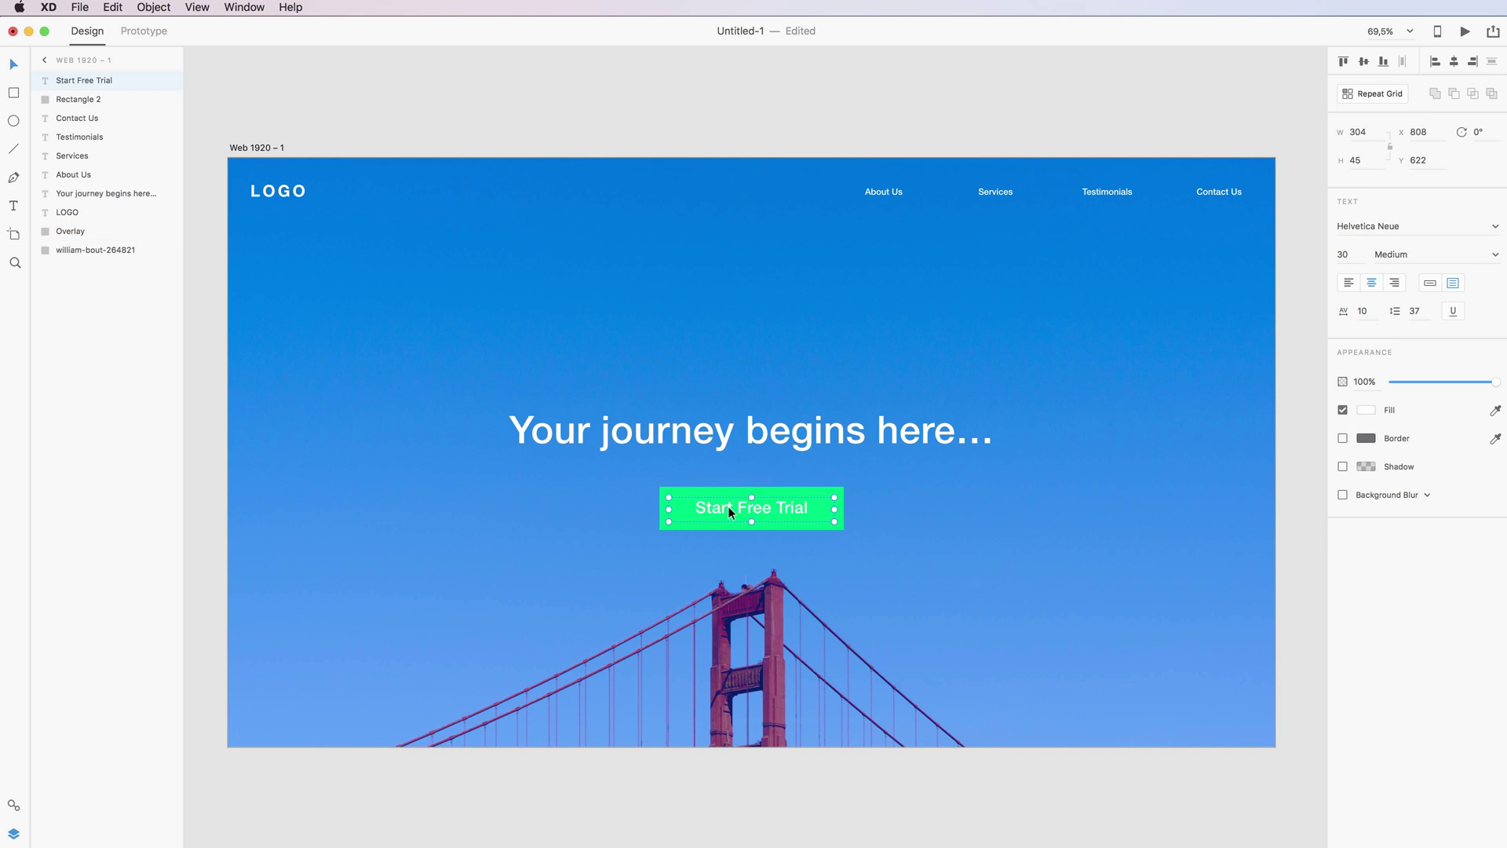
shift+click(735, 492)
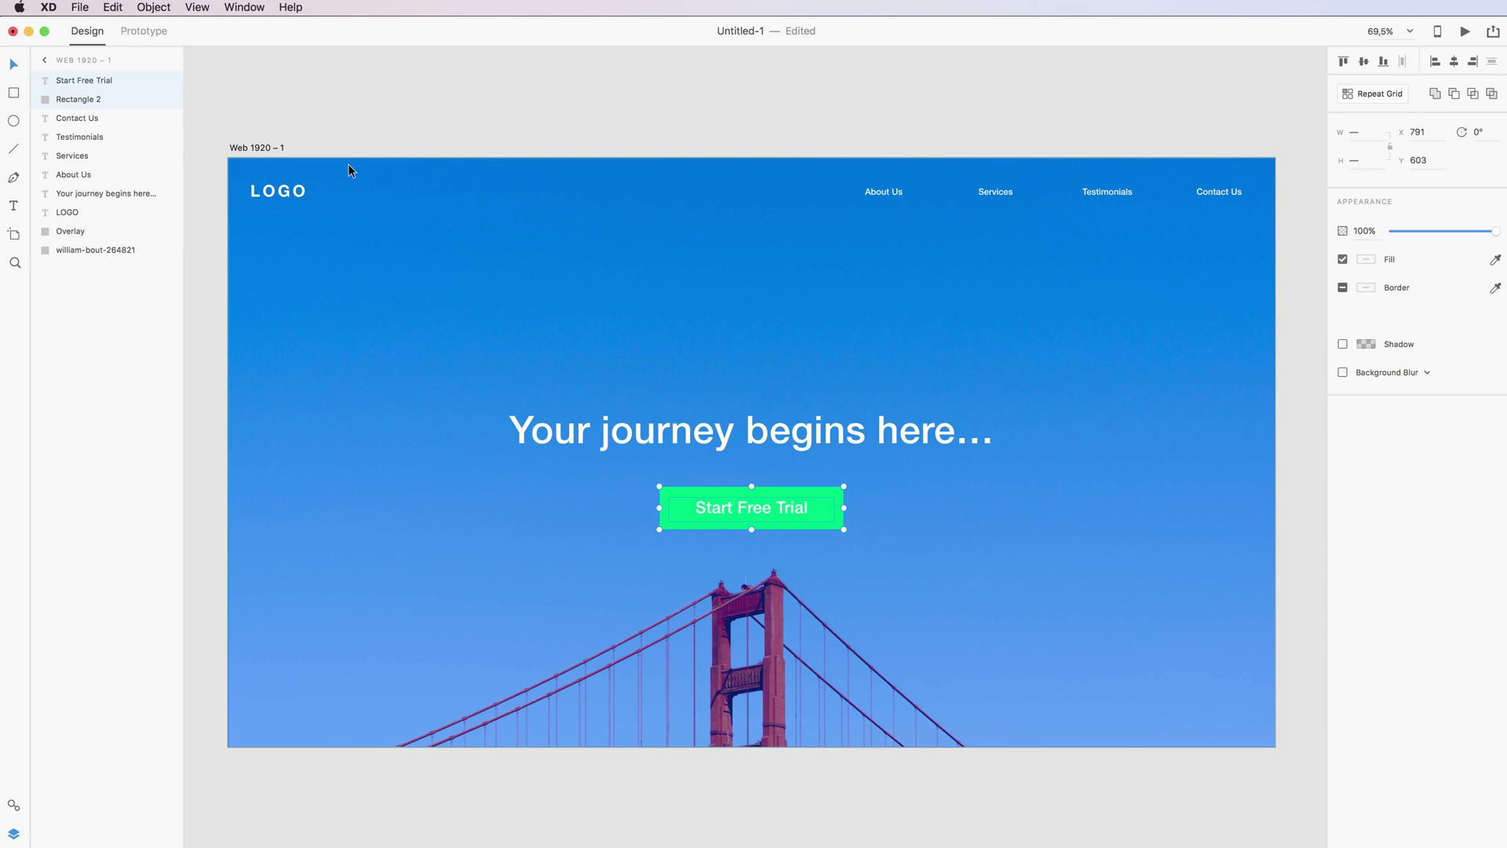
double_click(807, 510)
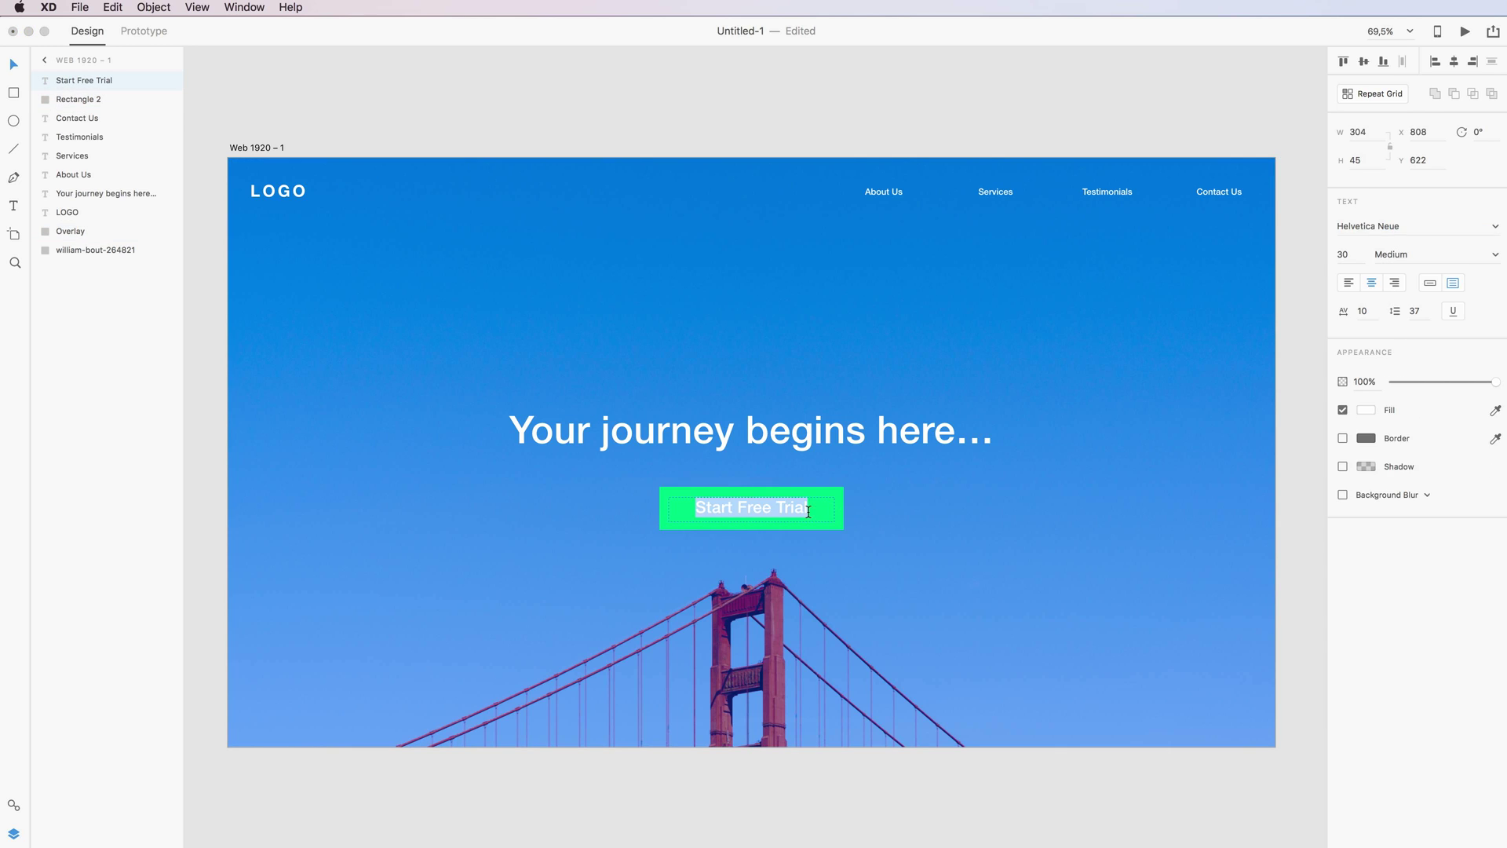
click(1349, 255)
key(Down)
key(Down)
key(Down)
key(Down)
key(Down)
key(Down)
key(Down)
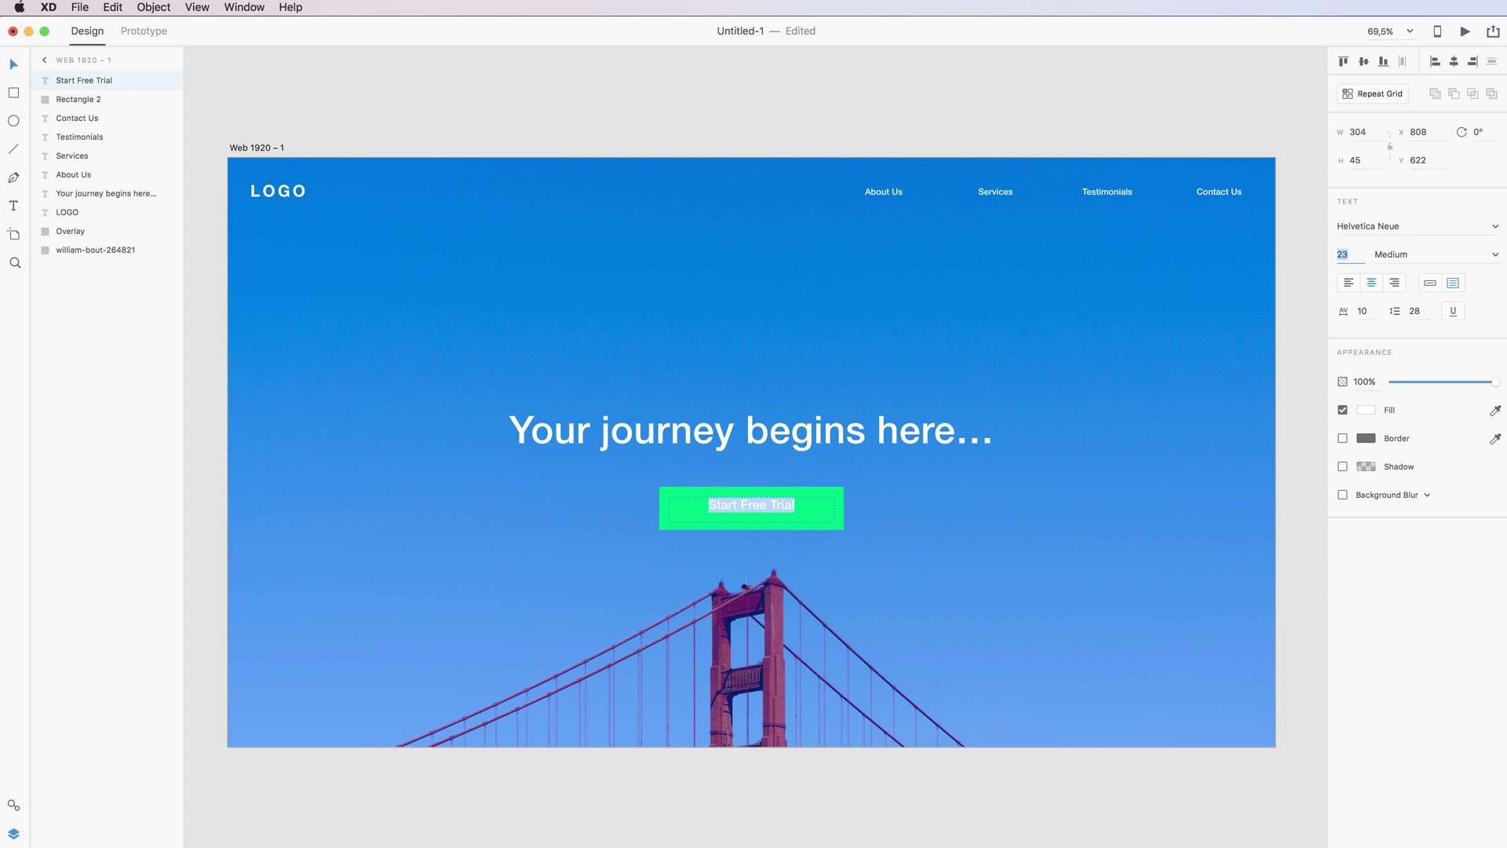
key(Escape)
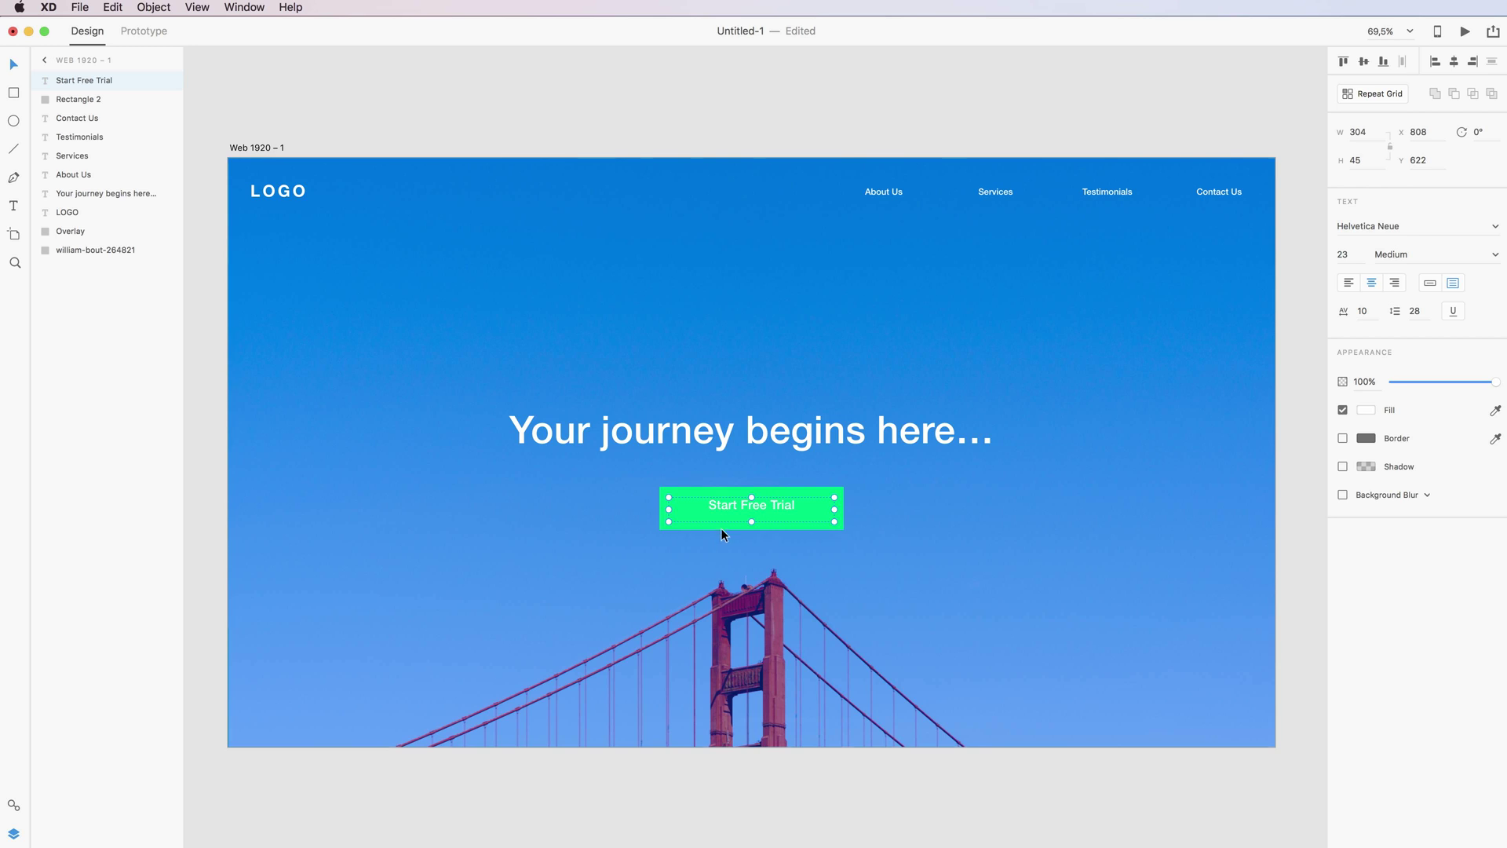
Shrink the green rectangle to 232 wide and set its height to 66.
click(736, 524)
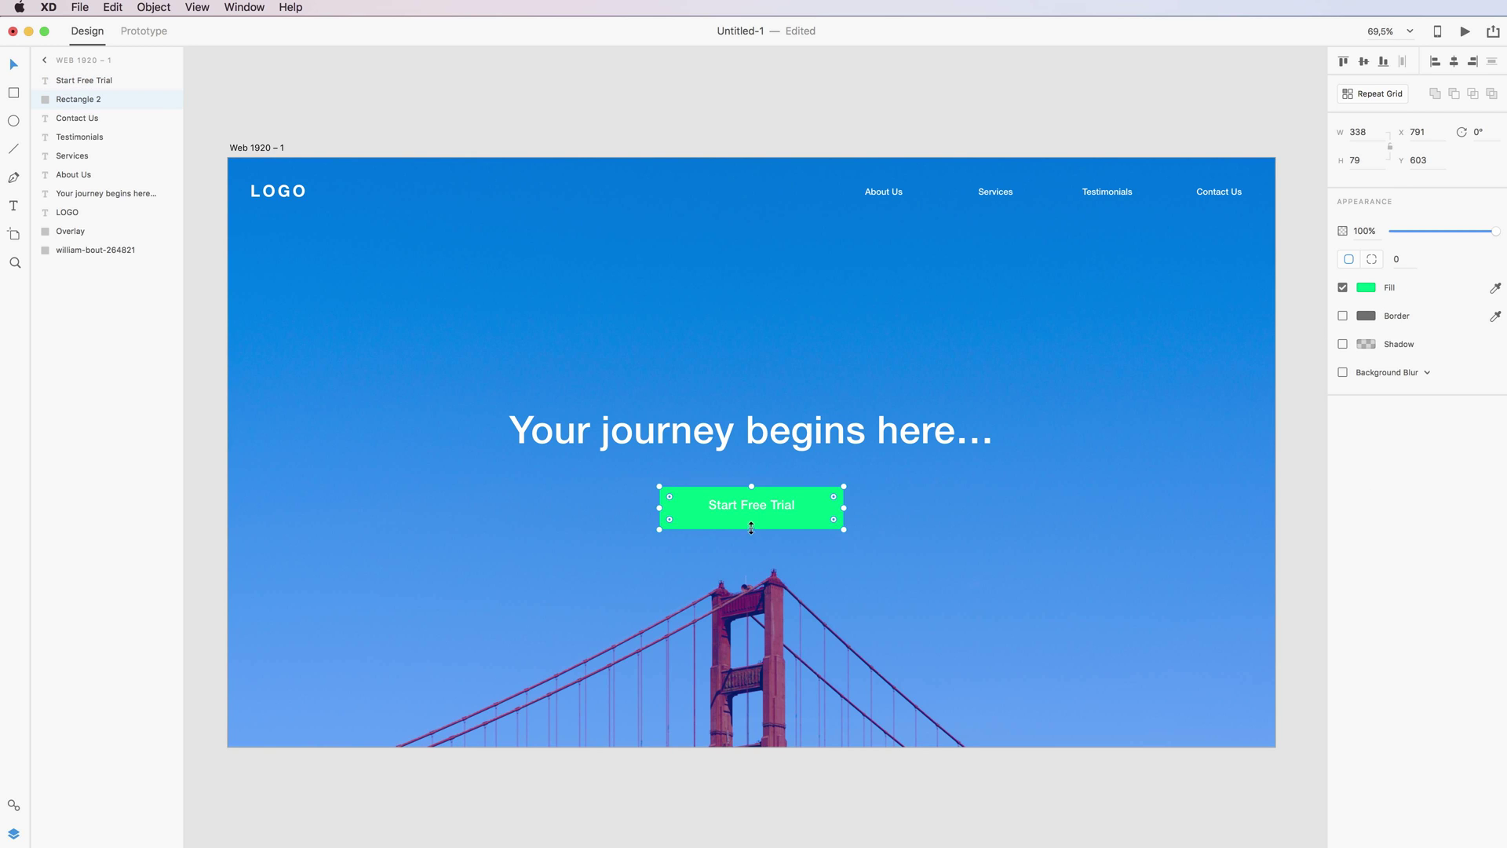
drag(752, 529, 752, 524)
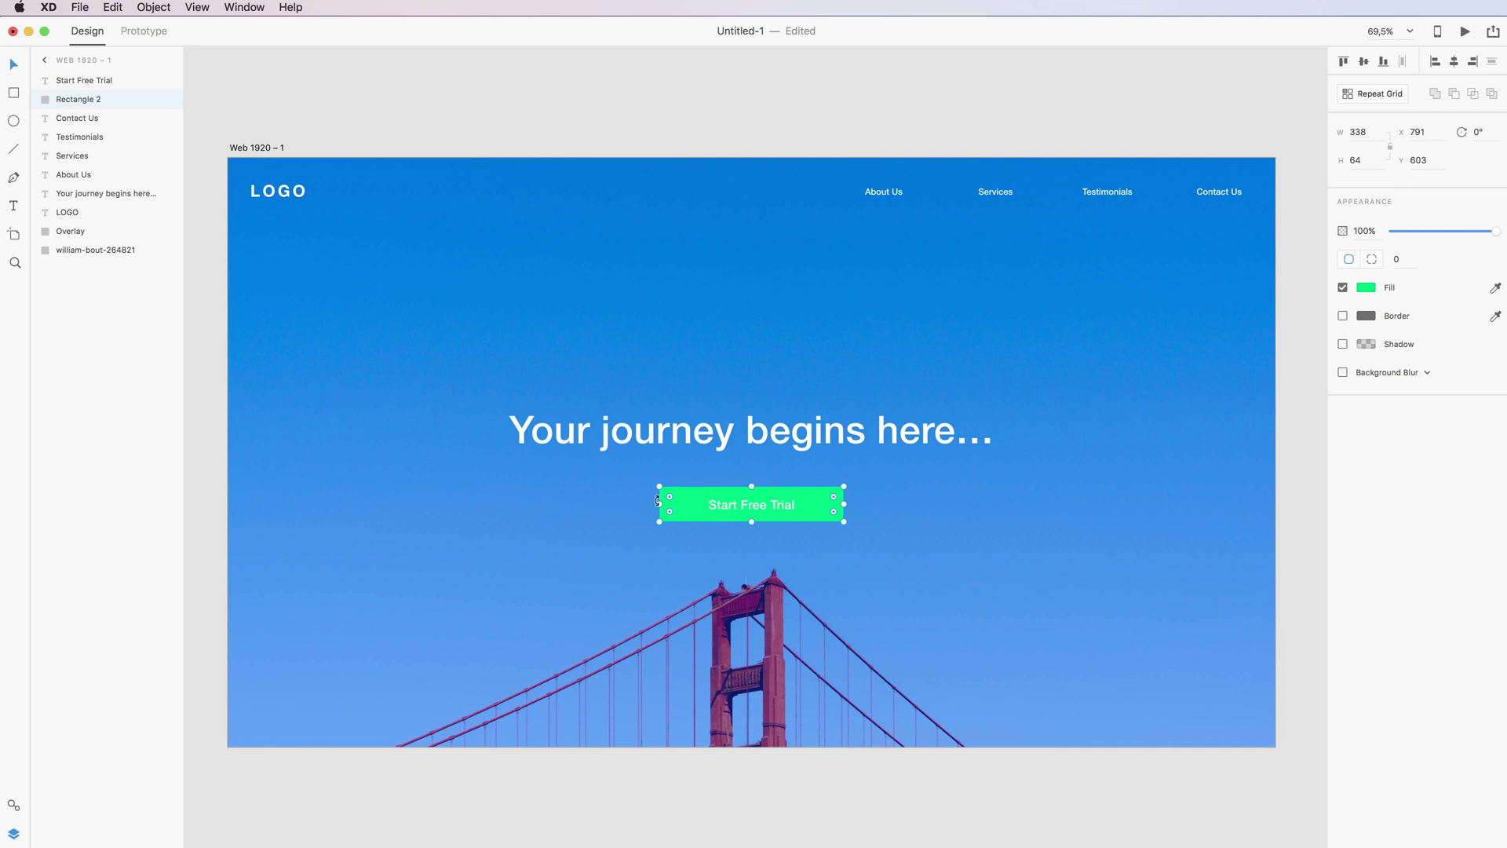
drag(660, 504, 689, 499)
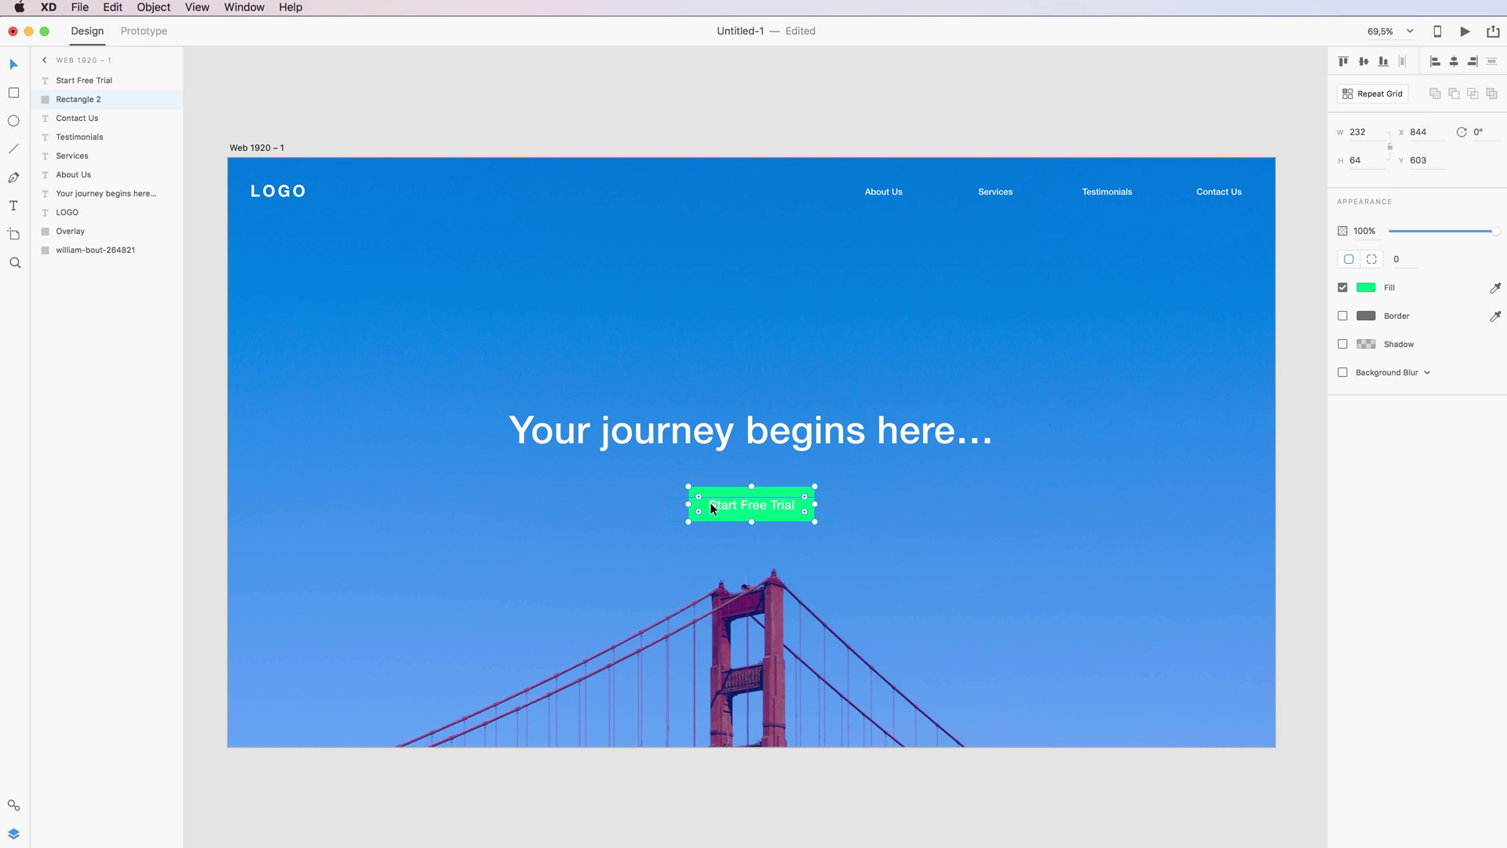
click(1370, 160)
text(66)
key(Return)
Change the headline 'Your journey begins here…' to font size 60.
click(765, 441)
double_click(768, 431)
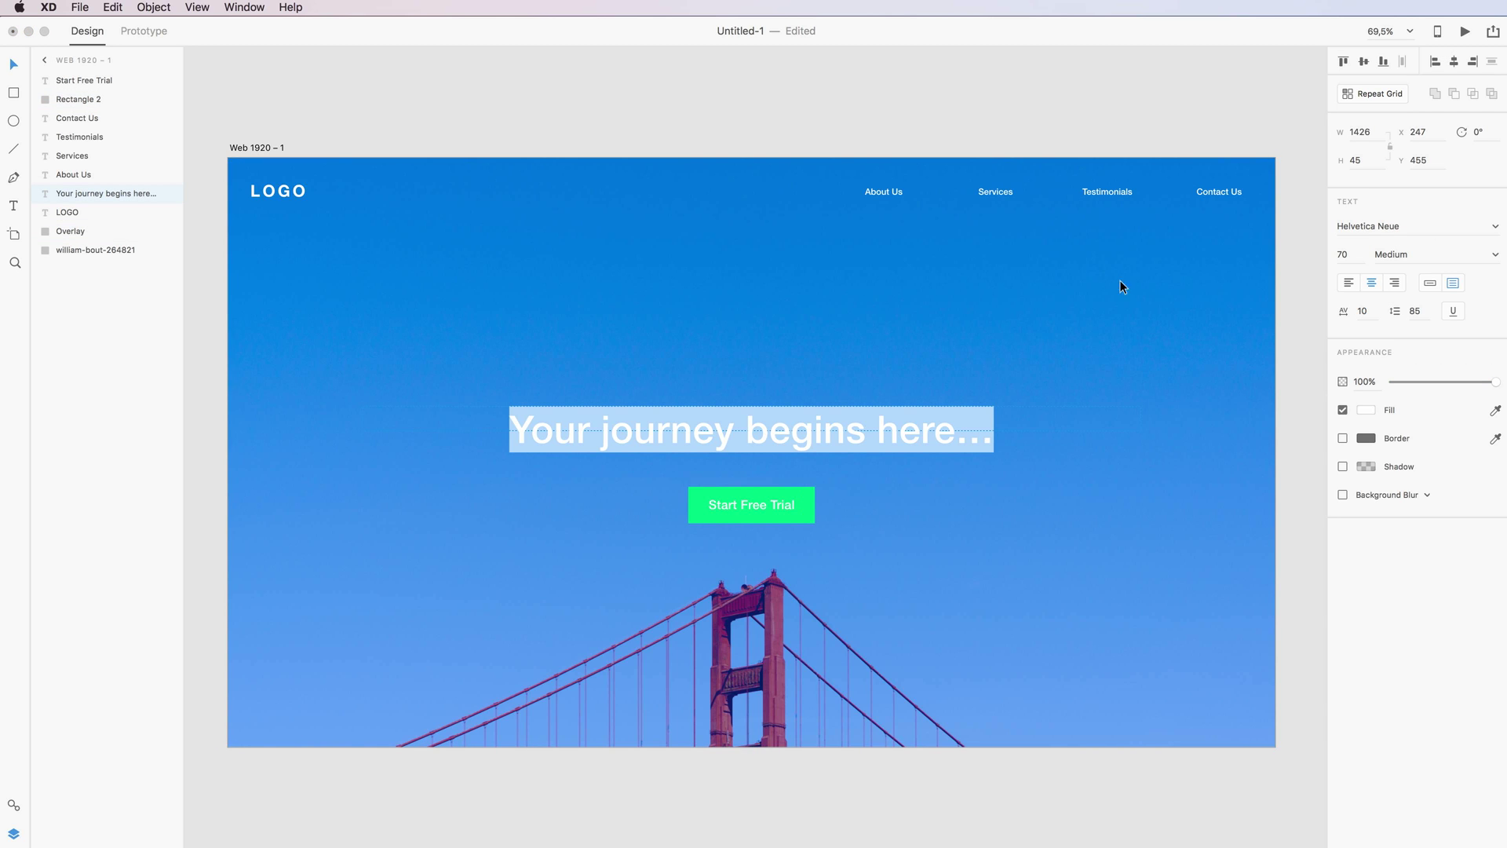
click(1347, 255)
text(60)
key(Return)
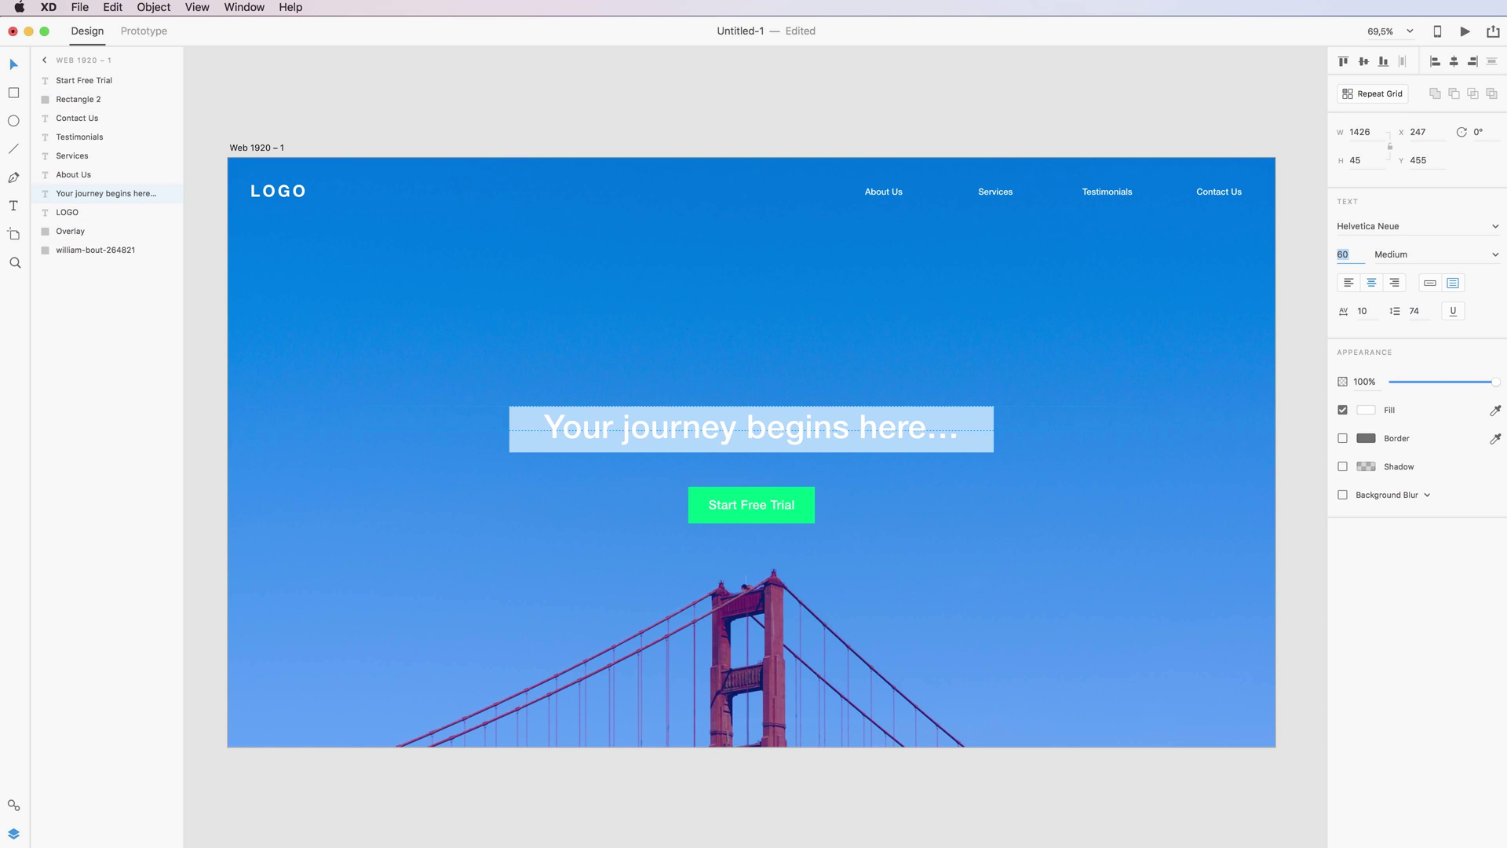
key(Escape)
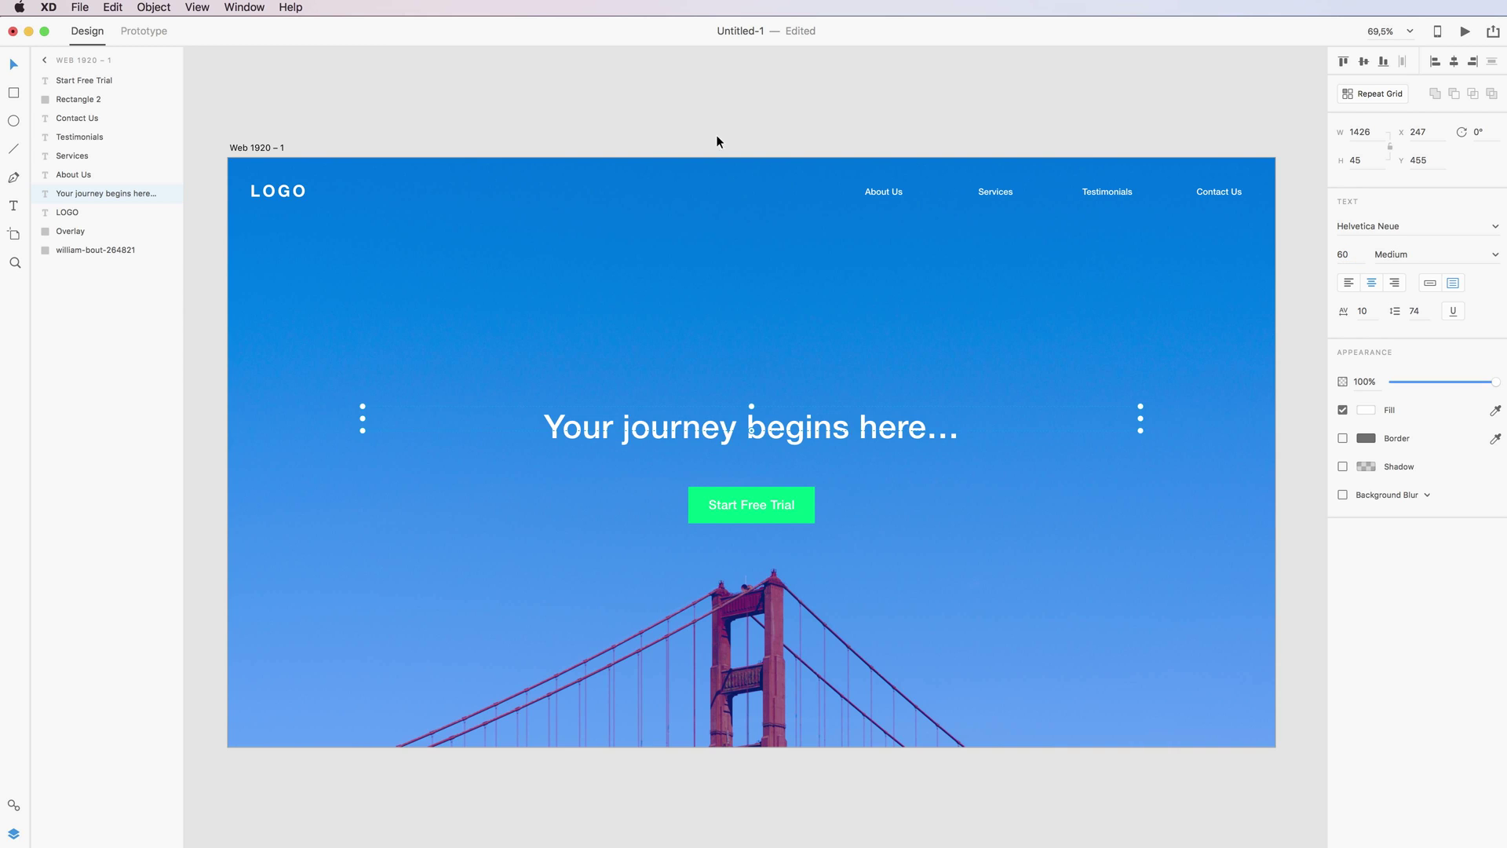
Marquee-select several page elements together, then deselect everything.
click(939, 796)
drag(942, 799, 570, 375)
click(212, 346)
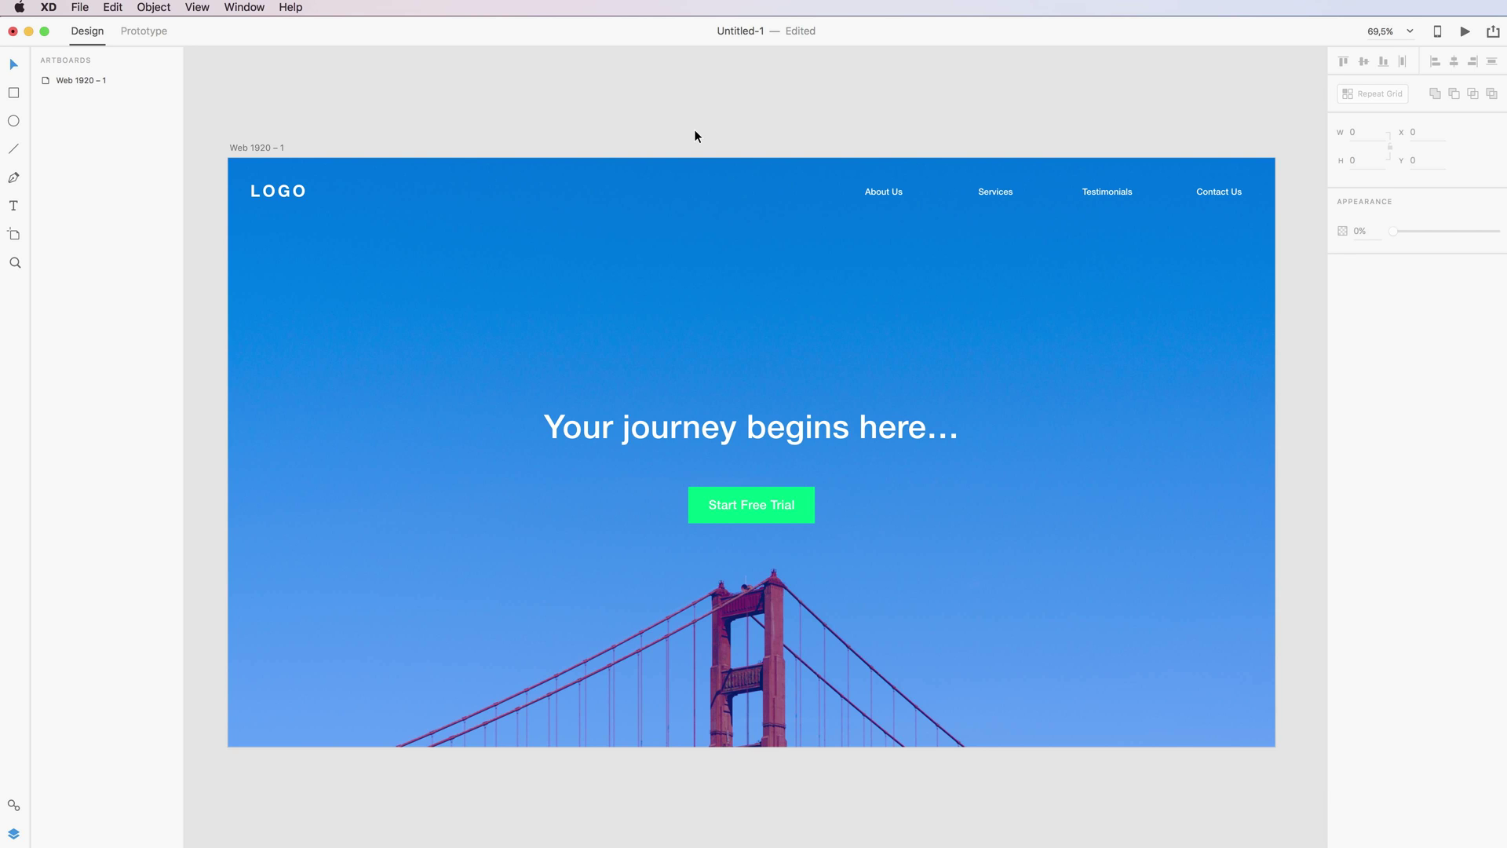
Nudge the Overlay fill's hue to the lighter blue #0062FF, then deselect.
click(757, 248)
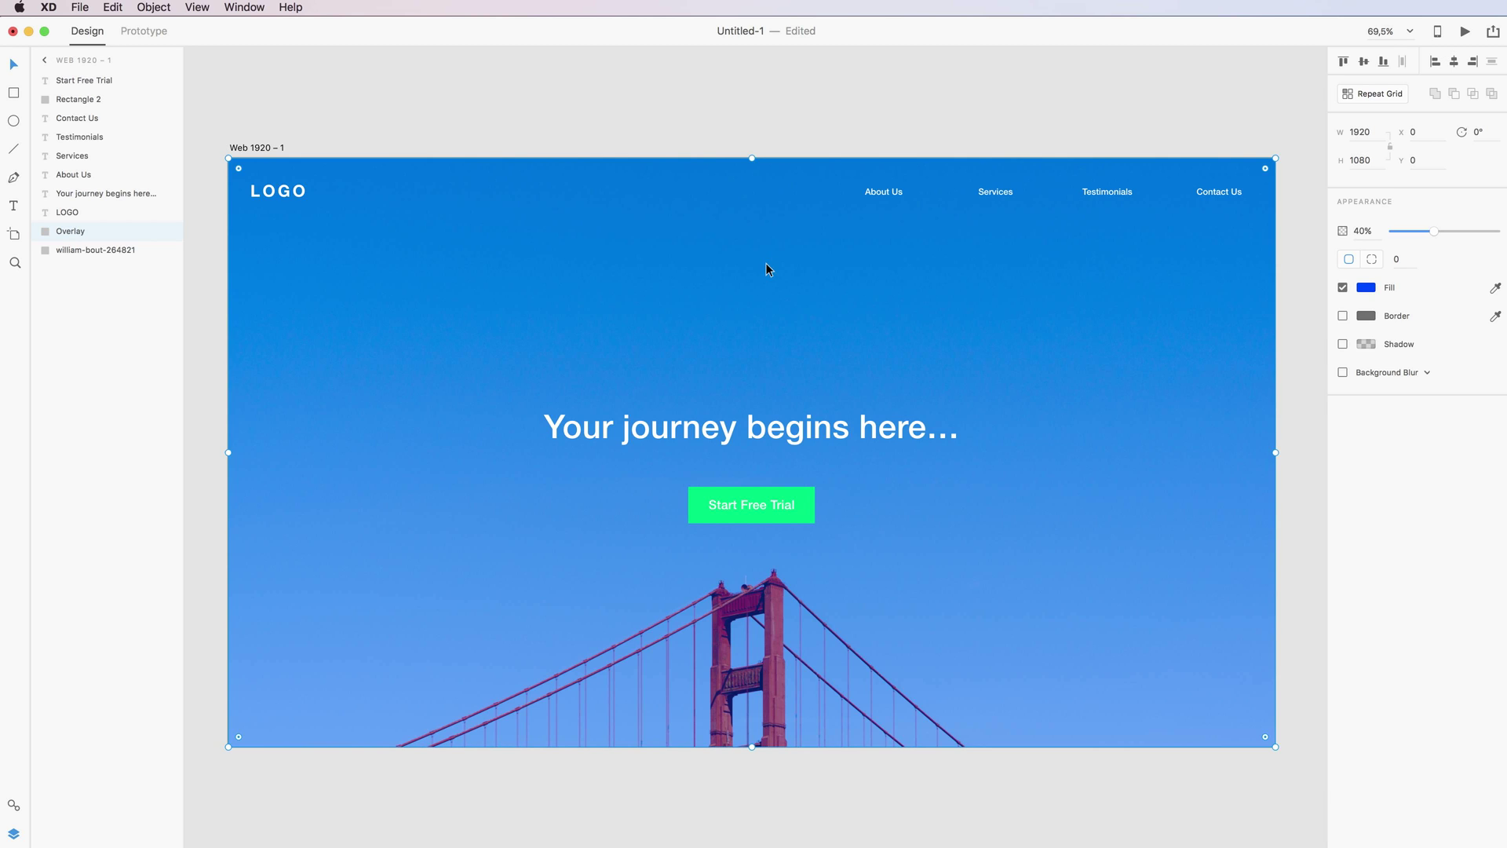
click(1370, 288)
drag(1315, 255, 1316, 262)
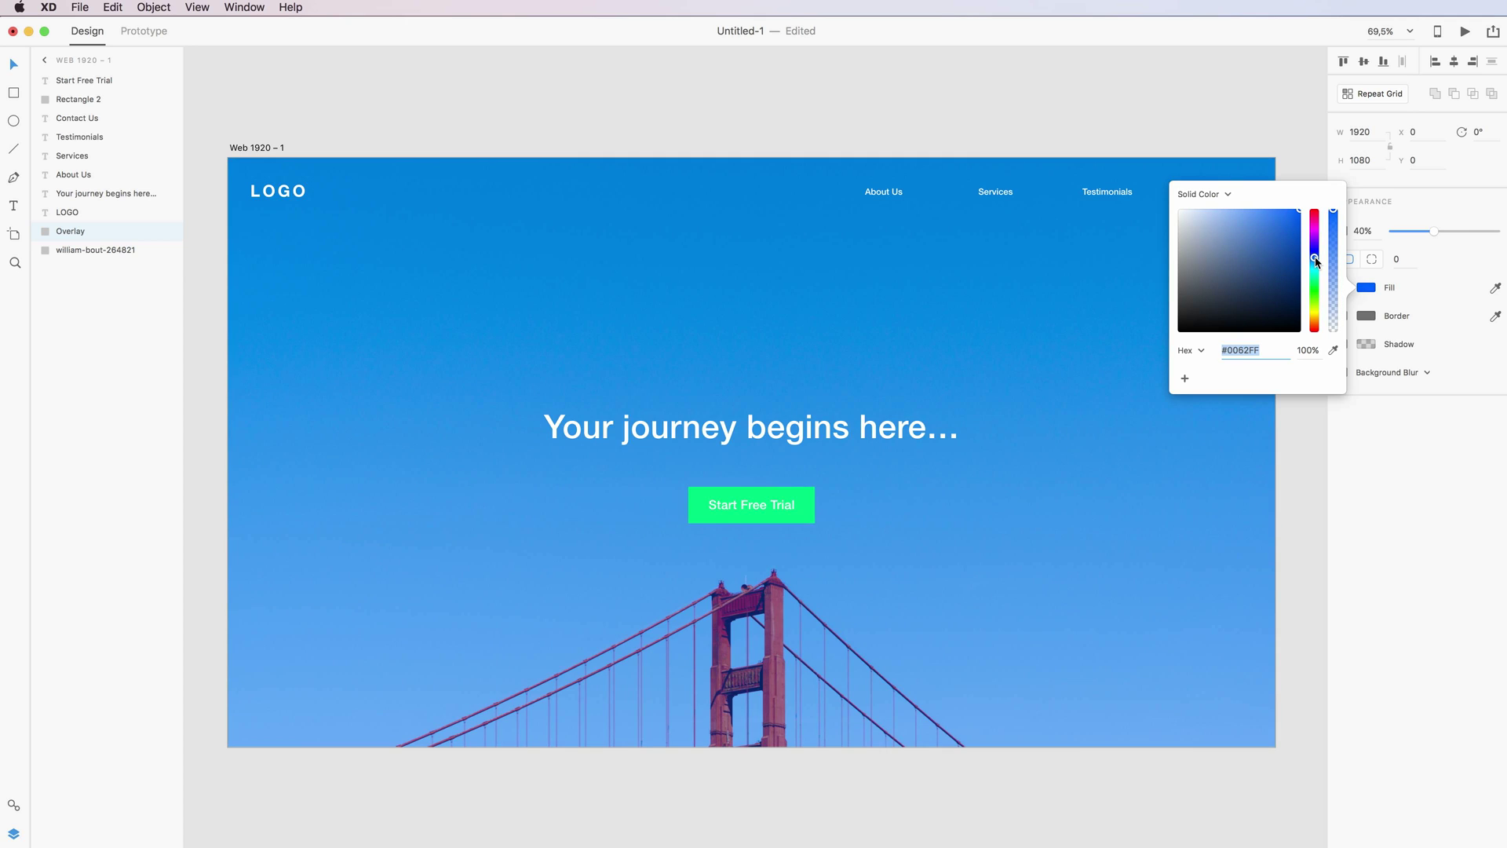
click(1048, 139)
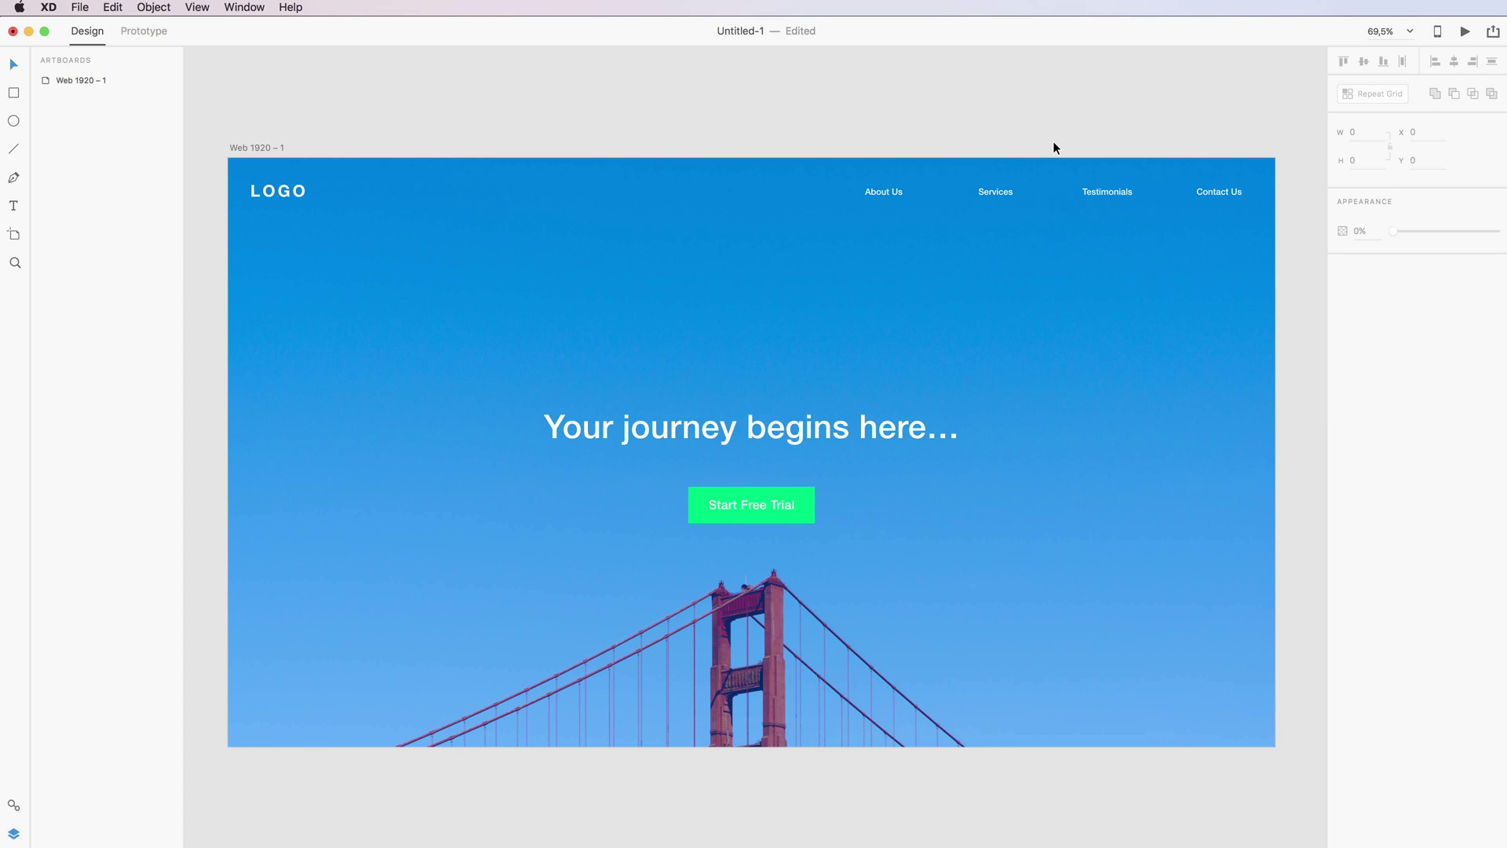